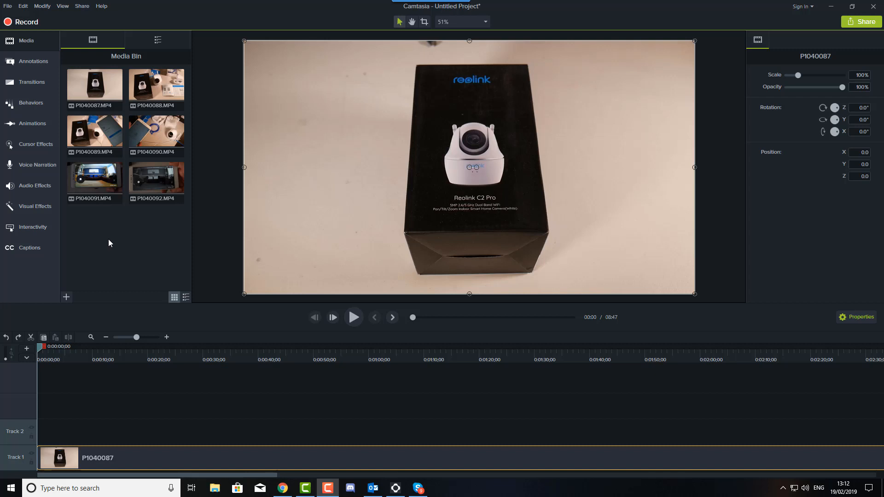
{"action": "left_click", "coordinate": [31, 462]}
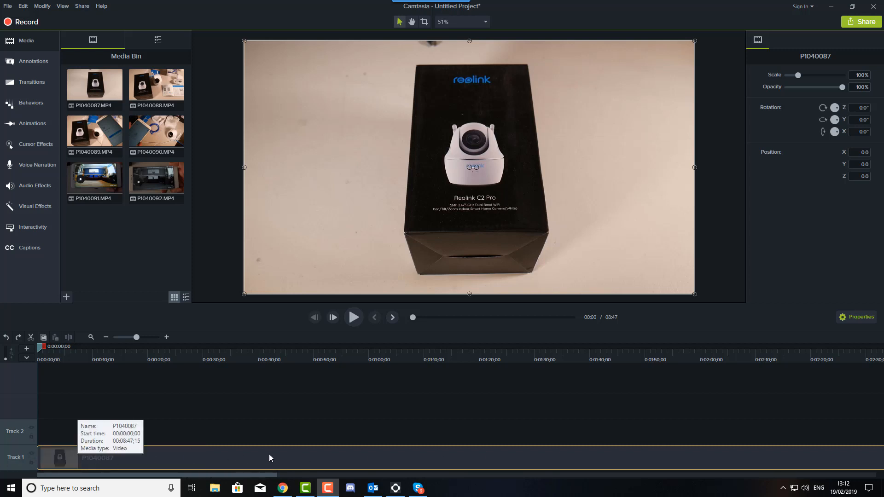
{"action": "left_click_drag", "start_coordinate": [59, 355], "coordinate": [67, 375]}
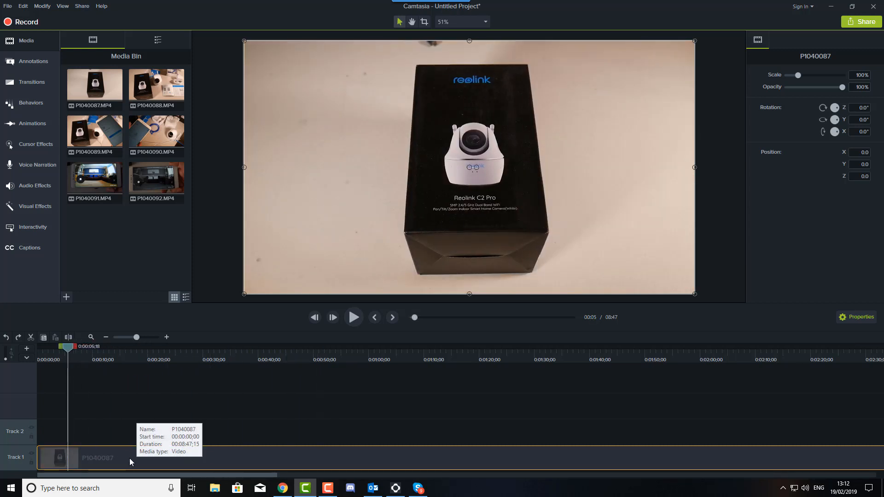
{"action": "left_click_drag", "start_coordinate": [57, 347], "coordinate": [19, 352]}
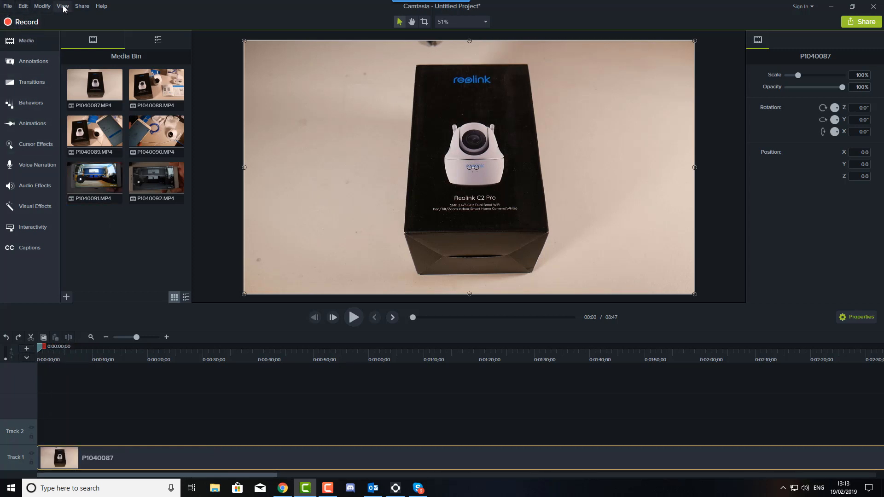
{"action": "left_click", "coordinate": [7, 7]}
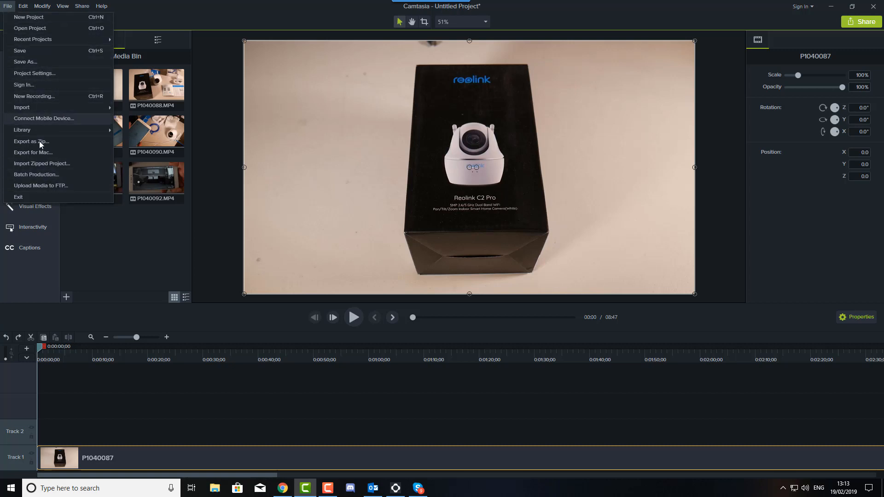
{"action": "mouse_move", "coordinate": [13, 132]}
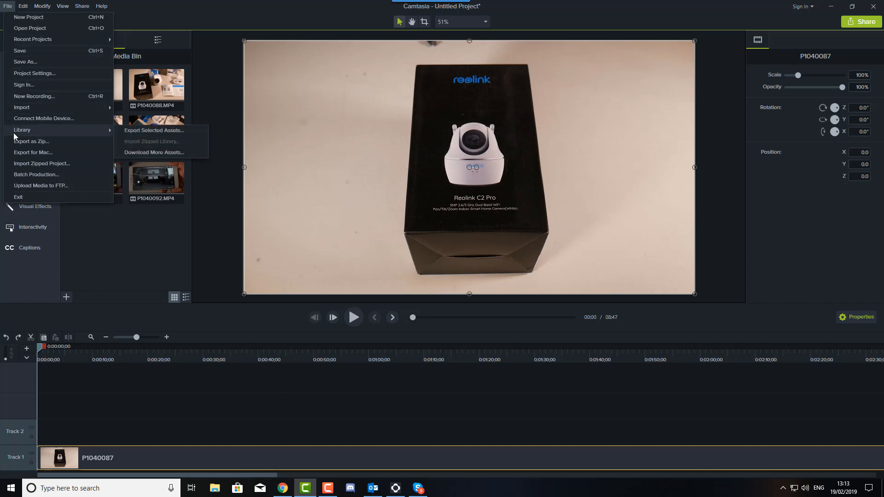
{"action": "mouse_move", "coordinate": [26, 8]}
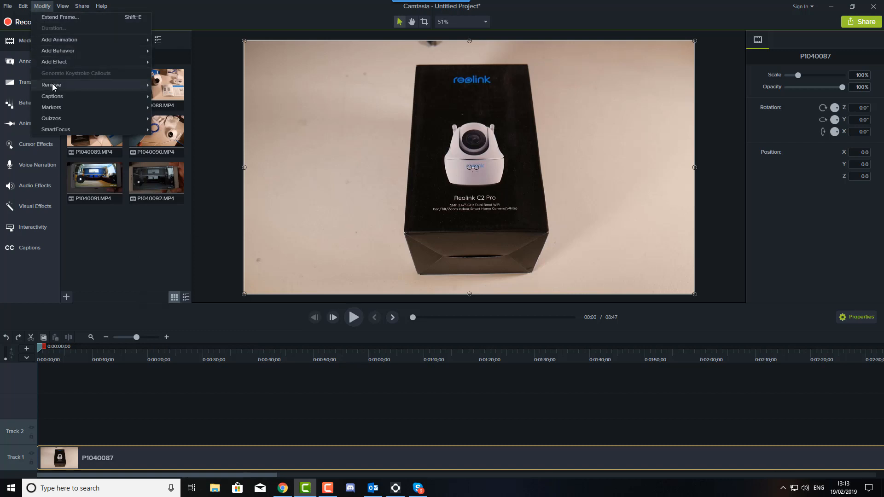
{"action": "mouse_move", "coordinate": [68, 10]}
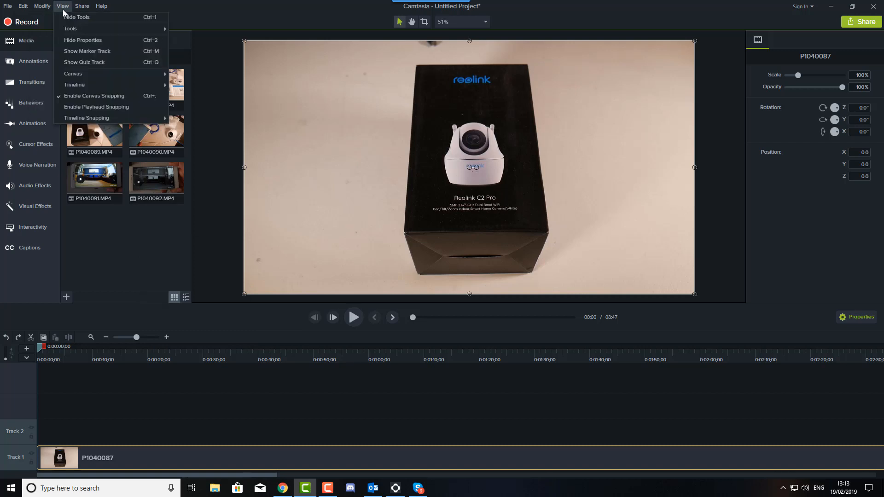
{"action": "left_click", "coordinate": [180, 12]}
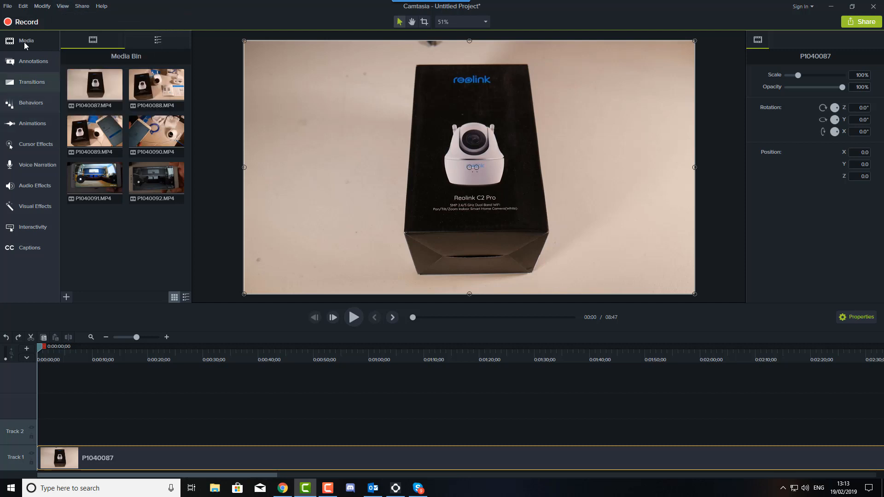
{"action": "left_click", "coordinate": [90, 96]}
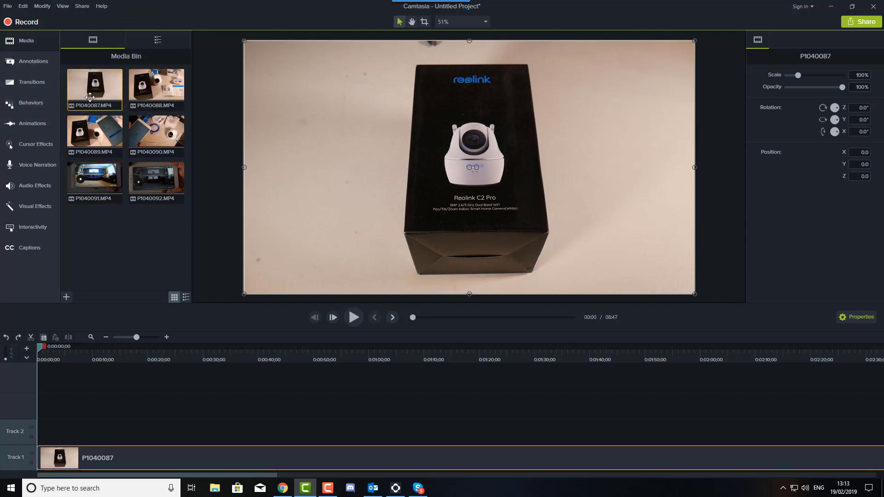
{"action": "left_click", "coordinate": [115, 186]}
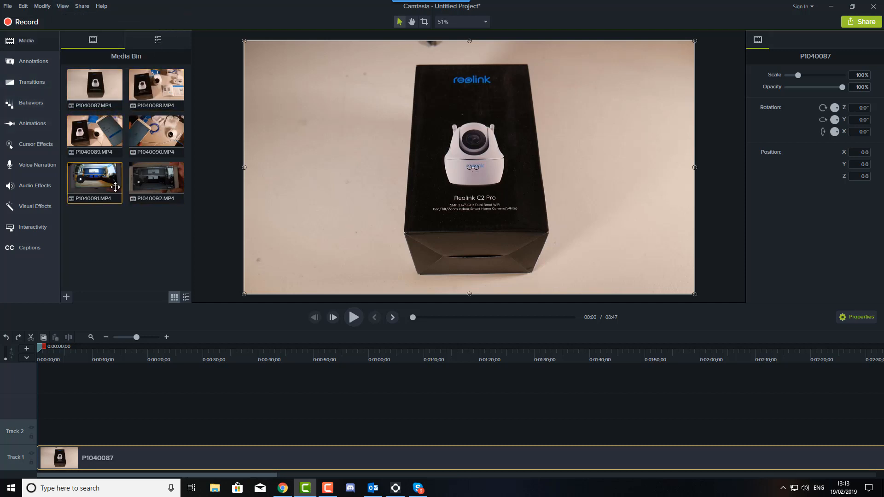
{"action": "left_click", "coordinate": [139, 92]}
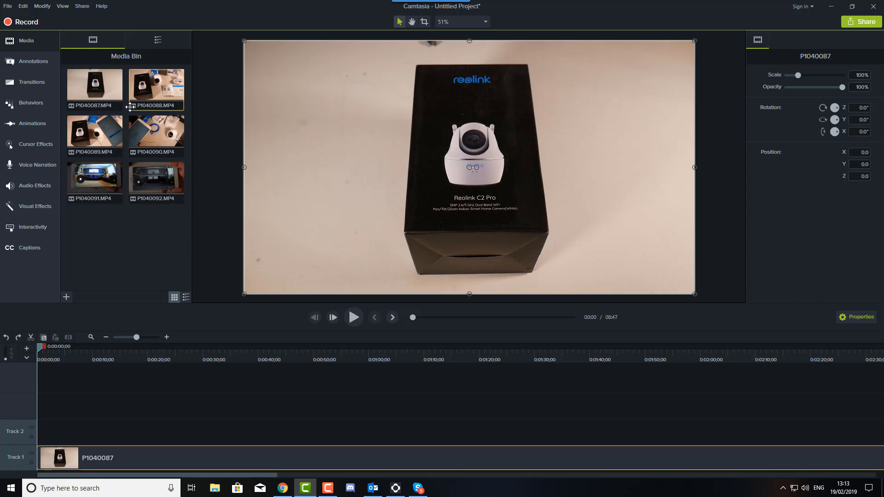
{"action": "left_click", "coordinate": [107, 151]}
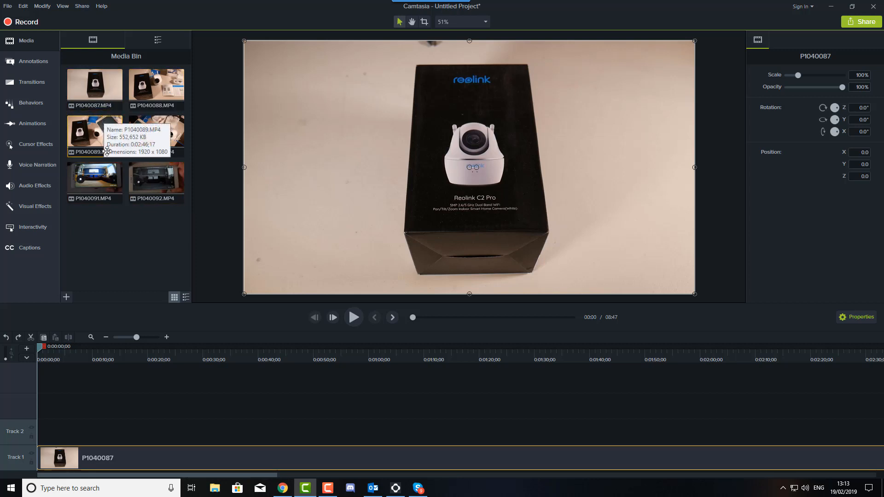
{"action": "left_click", "coordinate": [111, 177]}
{"action": "left_click", "coordinate": [136, 204]}
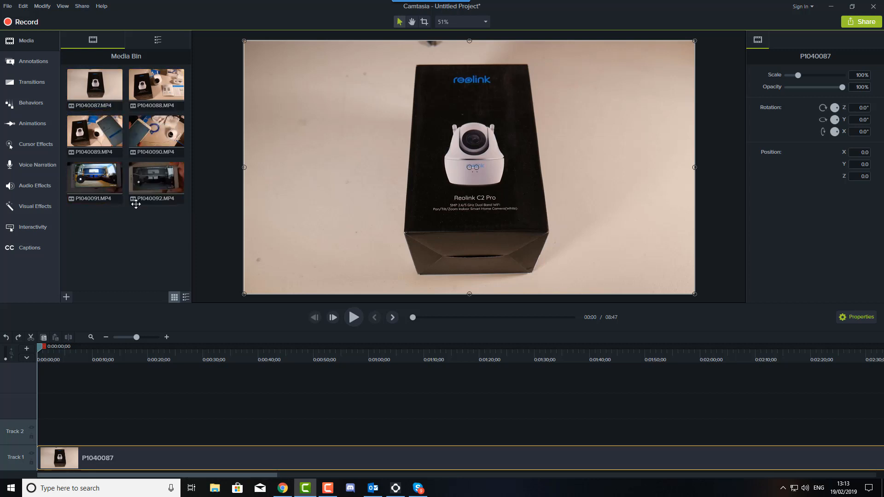
Import the audio file Sleeplessness.mp3 from the Youtube Video Music folder into the media bin.
{"action": "right_click", "coordinate": [109, 233]}
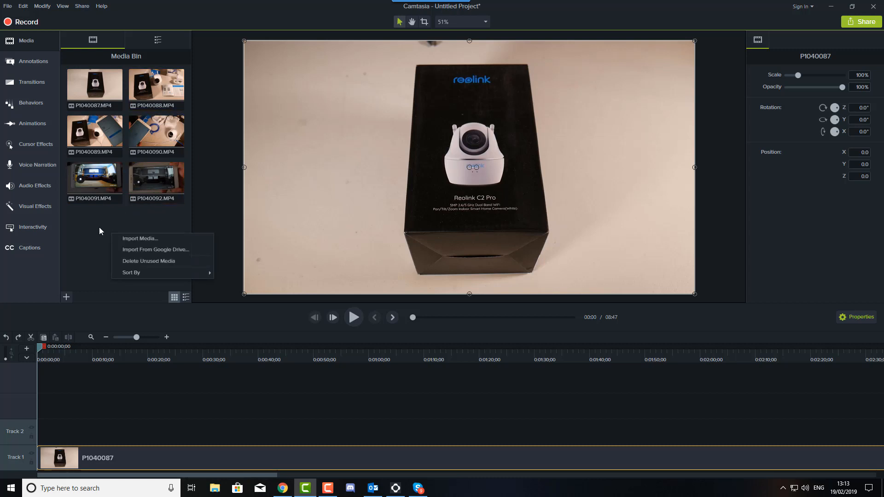
{"action": "left_click", "coordinate": [148, 240]}
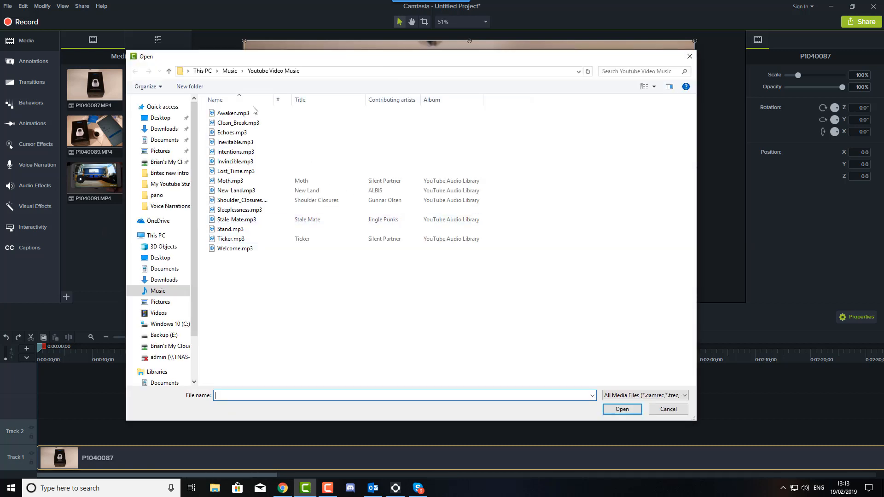
{"action": "left_click", "coordinate": [240, 210]}
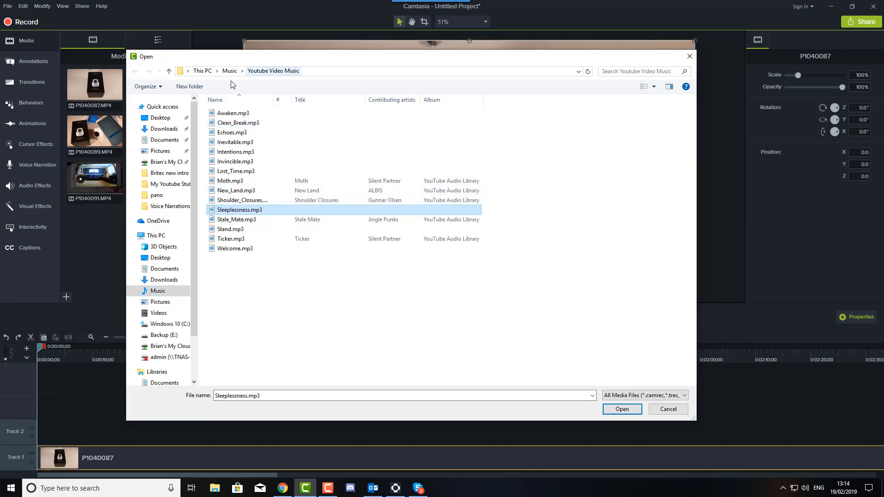
{"action": "left_click", "coordinate": [625, 408]}
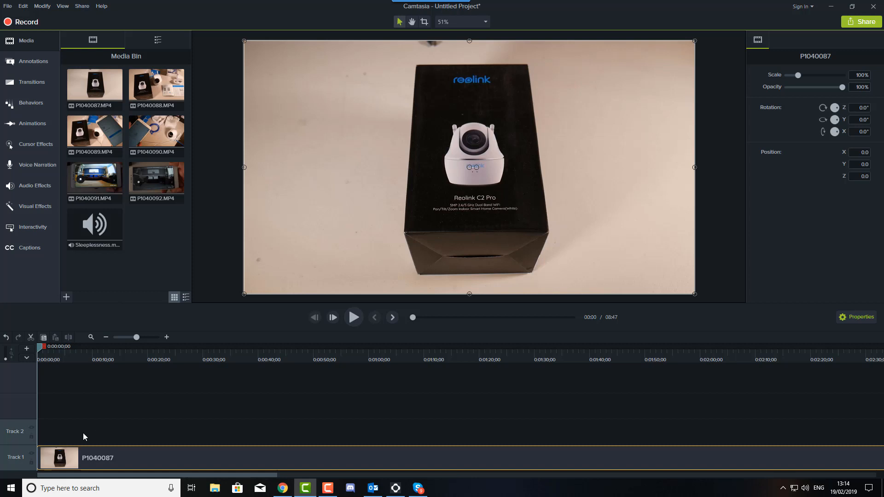
Split the P1040087 clip on Track 1 at 0:00:26;15.
{"action": "left_click_drag", "start_coordinate": [39, 347], "coordinate": [6, 378]}
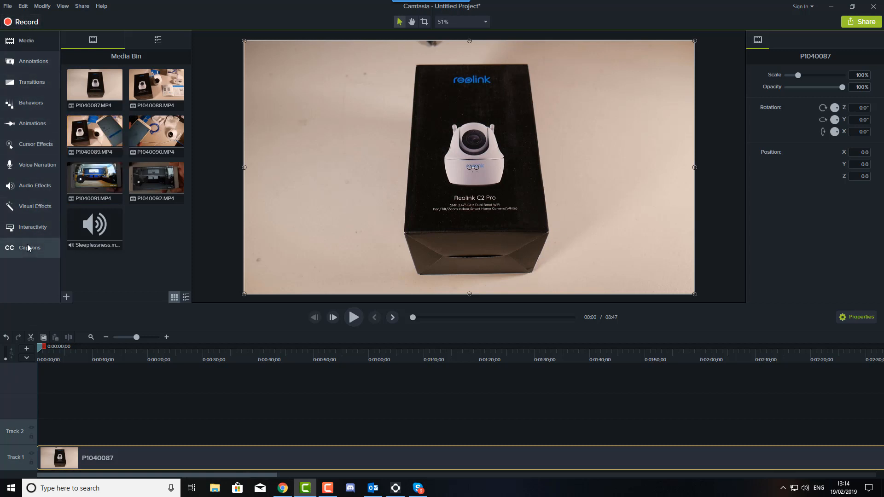
{"action": "left_click_drag", "start_coordinate": [40, 352], "coordinate": [186, 361]}
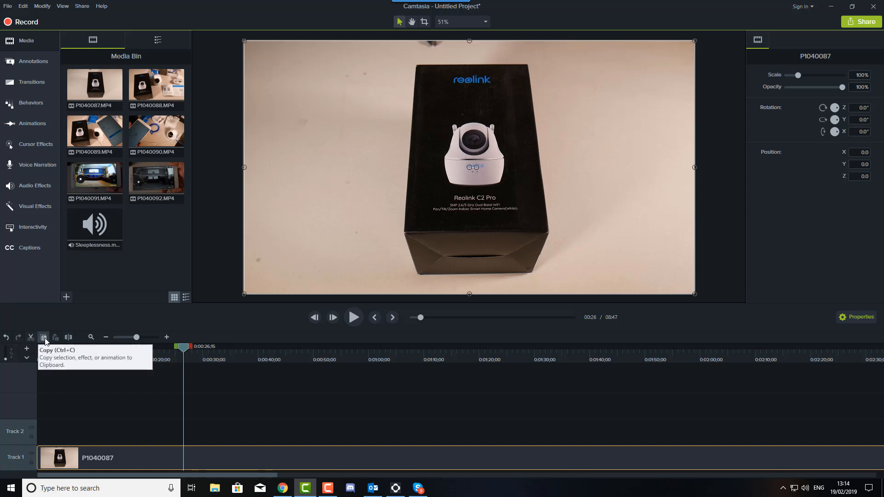
{"action": "left_click", "coordinate": [69, 337]}
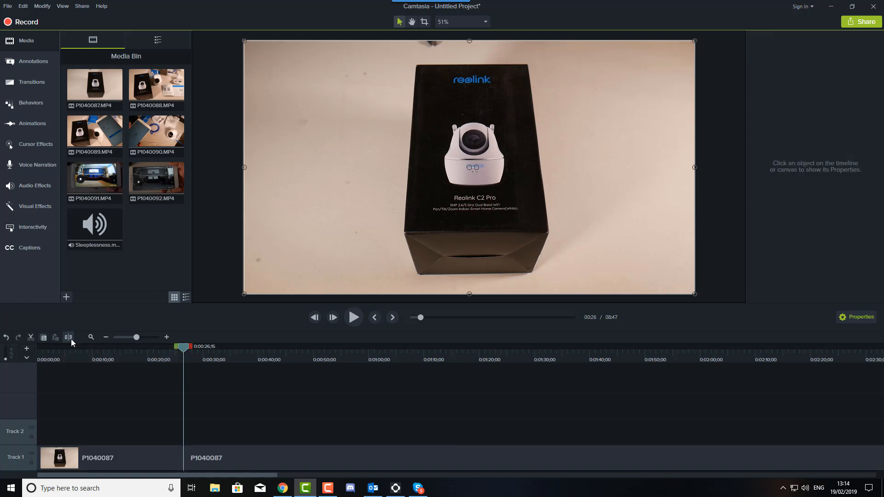
Split the second part of the P1040087 clip at 0:00:34;05, where the back of the box is shown.
{"action": "left_click_drag", "start_coordinate": [187, 460], "coordinate": [158, 451]}
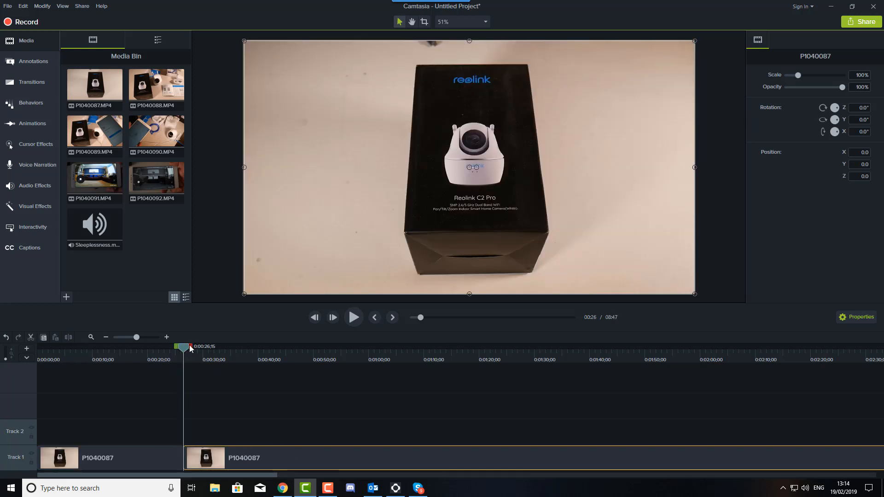
{"action": "left_click_drag", "start_coordinate": [187, 351], "coordinate": [239, 355]}
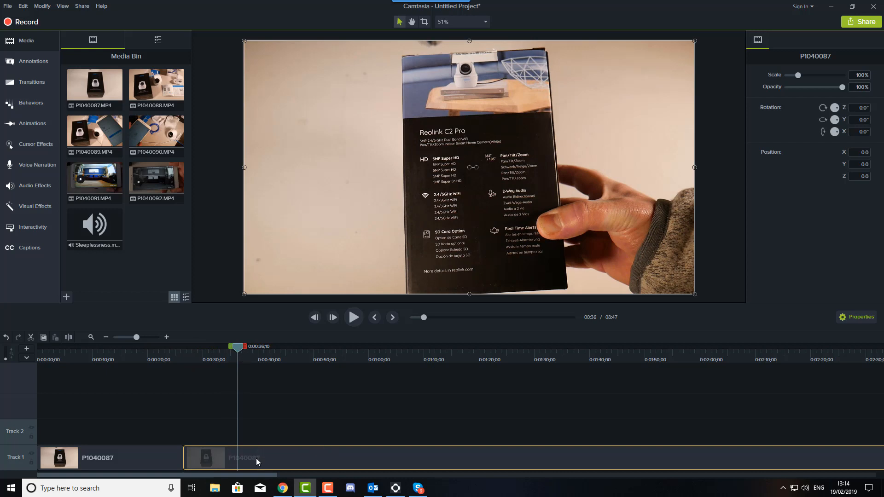
{"action": "mouse_move", "coordinate": [237, 349]}
{"action": "left_mouse_down"}
{"action": "mouse_move", "coordinate": [203, 356]}
{"action": "mouse_move", "coordinate": [225, 361]}
{"action": "left_mouse_up"}
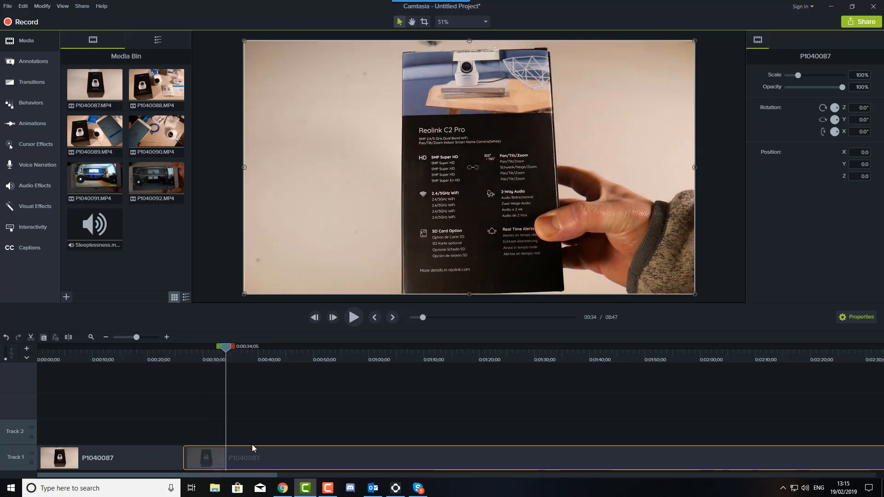
{"action": "left_click", "coordinate": [71, 338]}
Delete the short section between the two cuts and move the remaining clip against the first one to close the gap.
{"action": "left_click", "coordinate": [203, 460]}
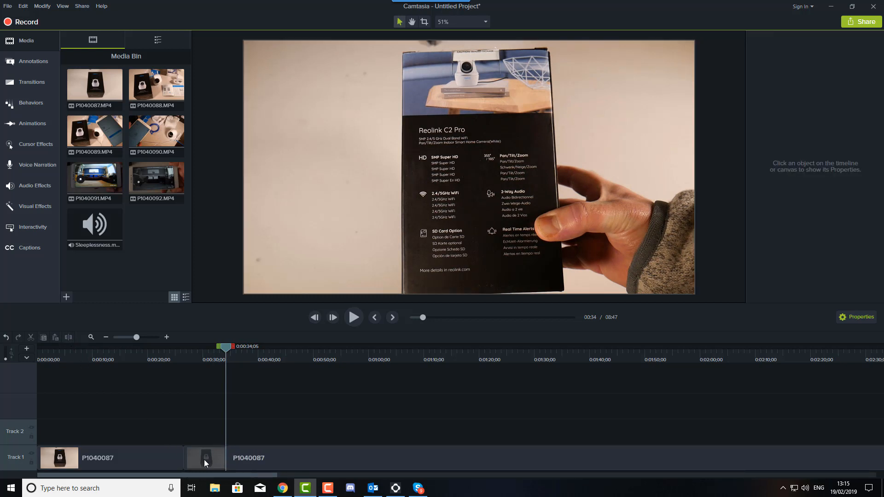
{"action": "key", "text": "Delete"}
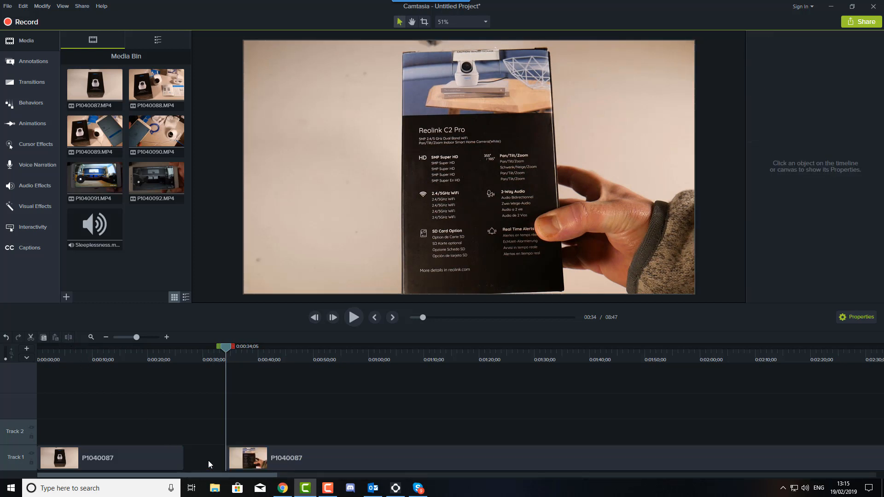
{"action": "left_click_drag", "start_coordinate": [258, 462], "coordinate": [193, 469]}
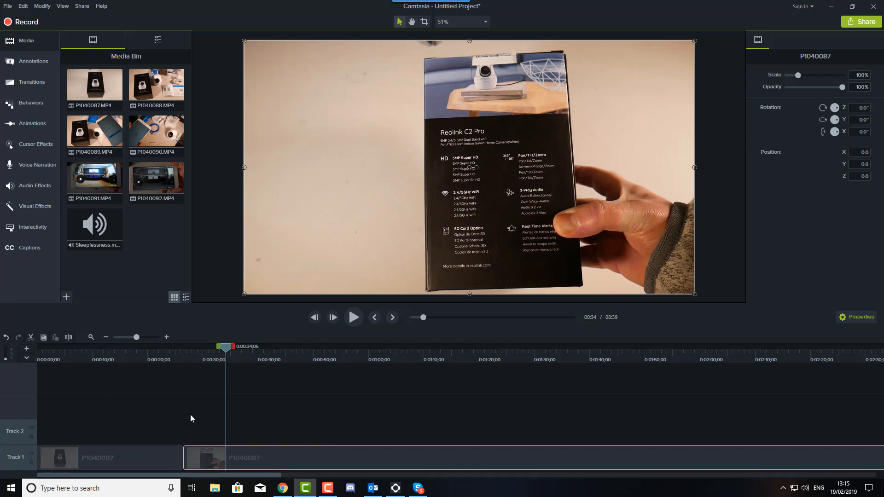
Play back the join between the two P1040087 clips, starting at about 25 seconds.
{"action": "left_click_drag", "start_coordinate": [226, 350], "coordinate": [180, 369]}
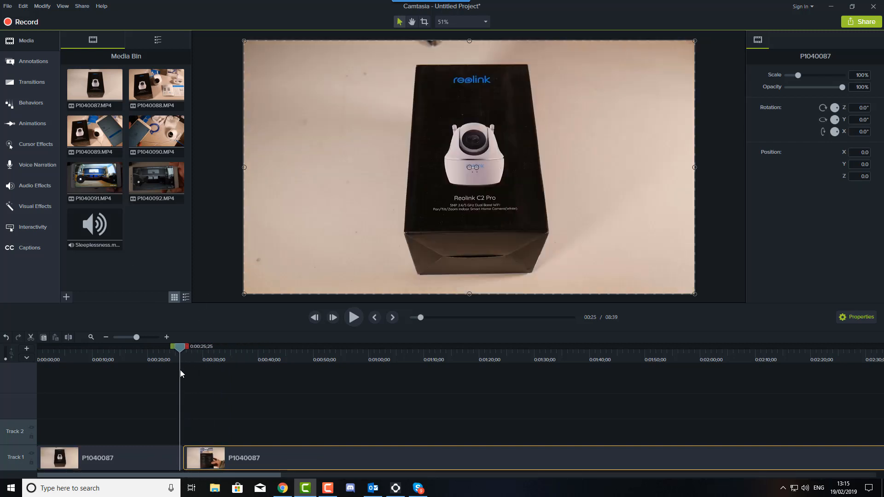
{"action": "left_click", "coordinate": [355, 318]}
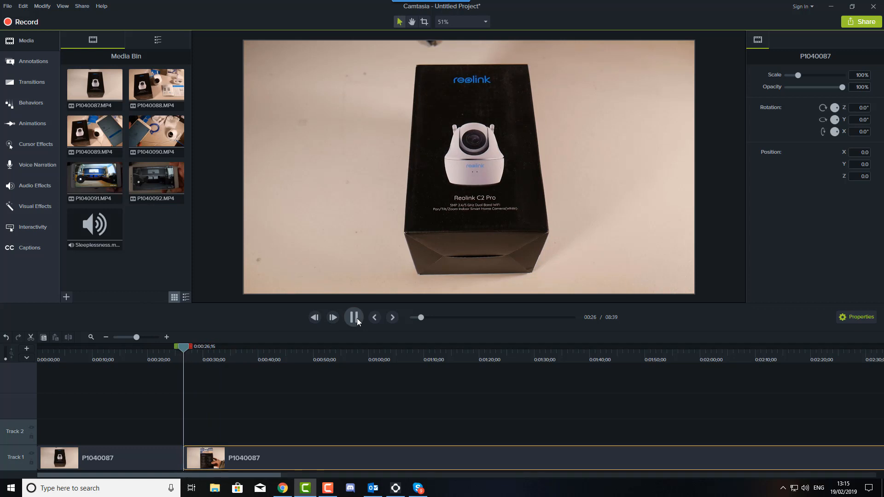
{"action": "left_click", "coordinate": [358, 319]}
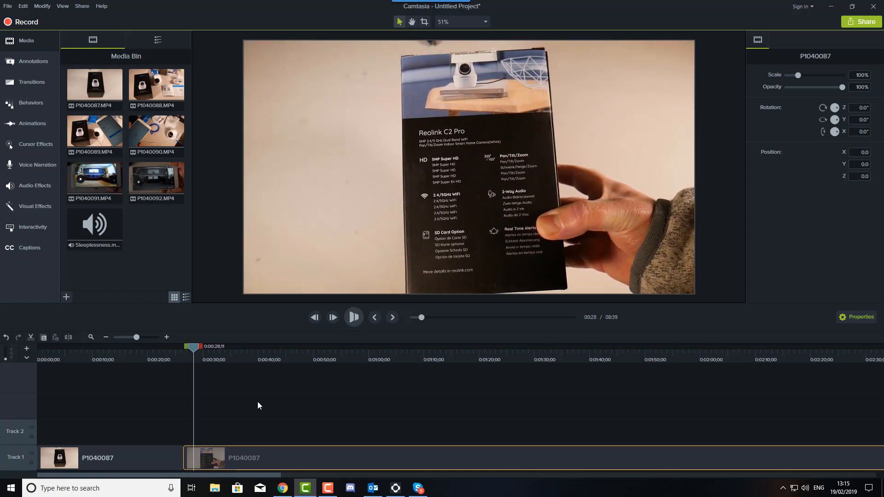
{"action": "left_click", "coordinate": [20, 67]}
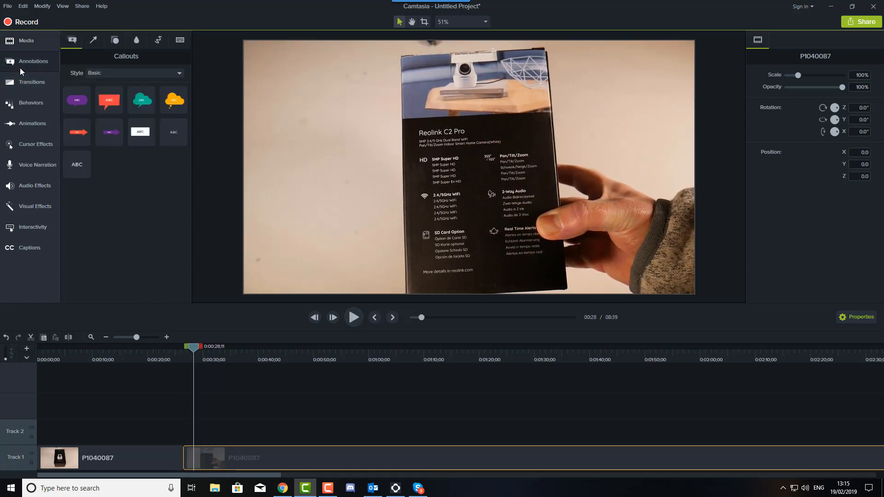
{"action": "left_click", "coordinate": [34, 122]}
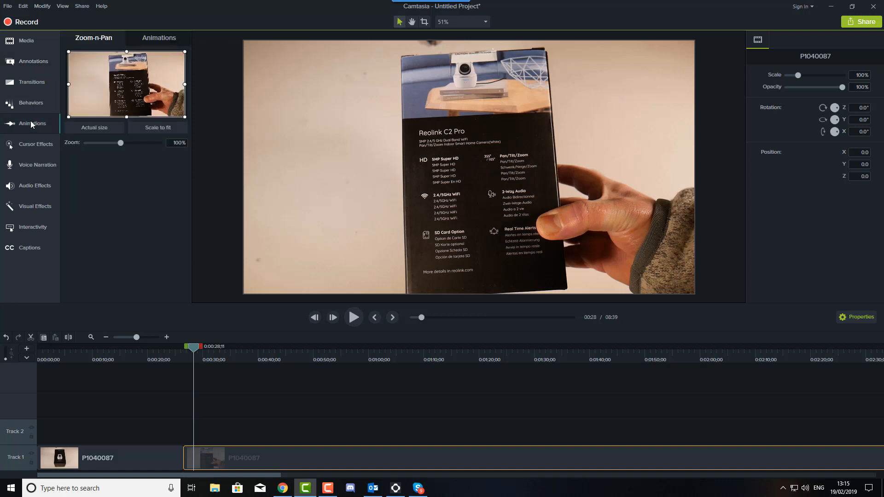
{"action": "left_click", "coordinate": [26, 110]}
{"action": "left_click", "coordinate": [23, 93]}
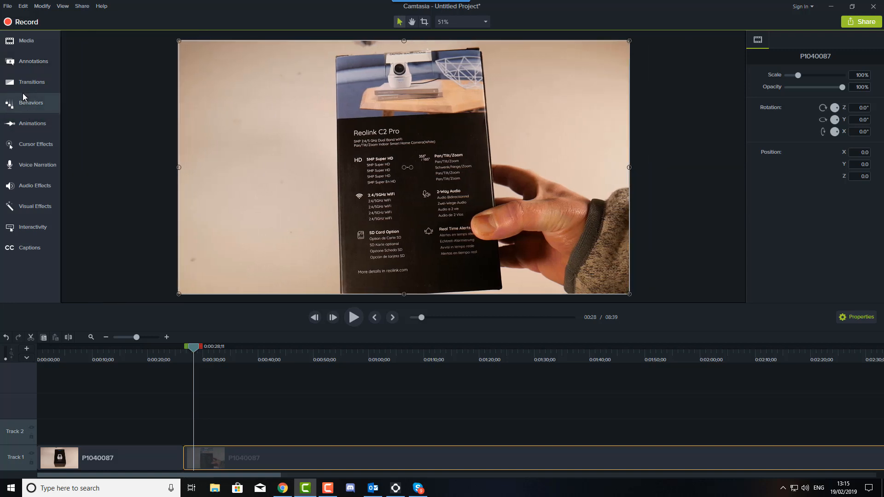
{"action": "left_click", "coordinate": [23, 97]}
Add a Fade transition at the cut between the two P1040087 clips and place the playhead just before it at 0:00:25;19.
{"action": "left_click", "coordinate": [23, 86]}
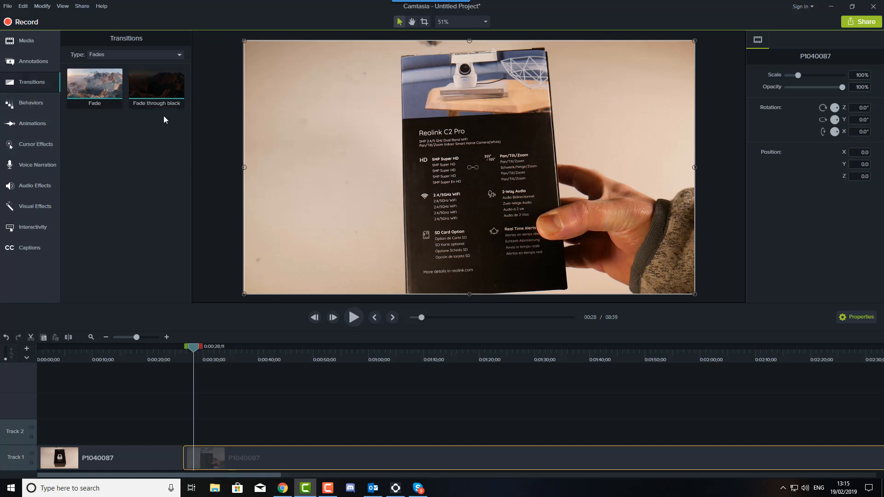
{"action": "left_click", "coordinate": [105, 95]}
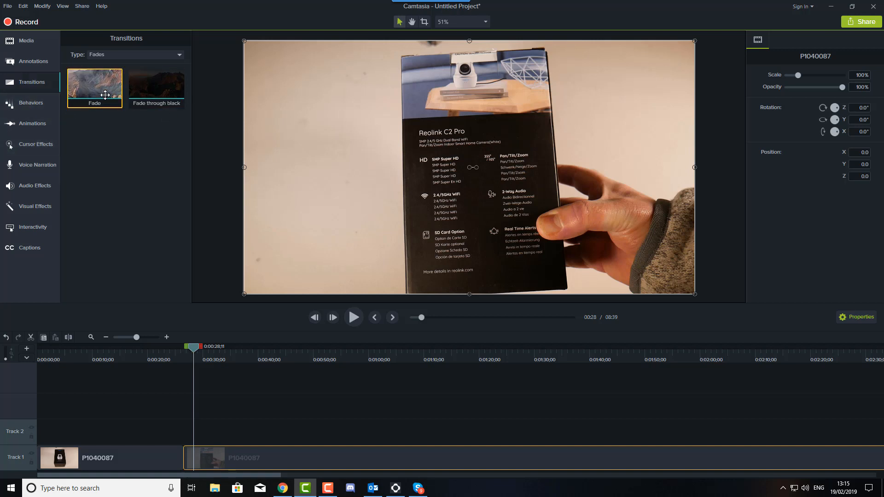
{"action": "mouse_move", "coordinate": [105, 94]}
{"action": "left_mouse_down"}
{"action": "mouse_move", "coordinate": [120, 380]}
{"action": "mouse_move", "coordinate": [183, 457]}
{"action": "left_mouse_up"}
{"action": "left_click_drag", "start_coordinate": [190, 358], "coordinate": [179, 360]}
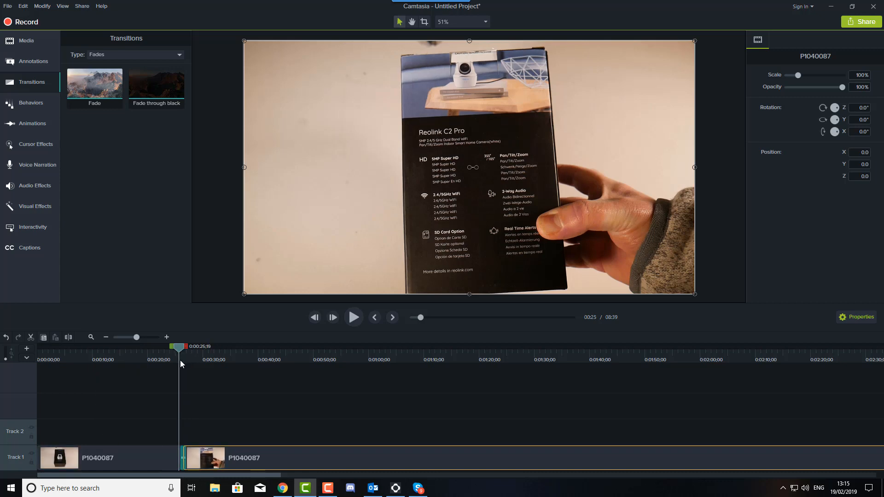
Preview the Fade transition between the first two P1040087 clips and replace it with Fade through black.
{"action": "left_click", "coordinate": [355, 321]}
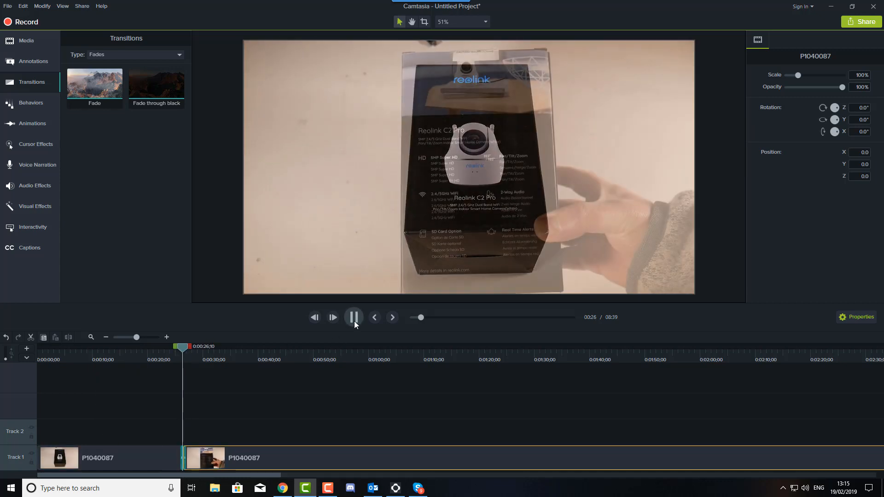
{"action": "left_click", "coordinate": [354, 321]}
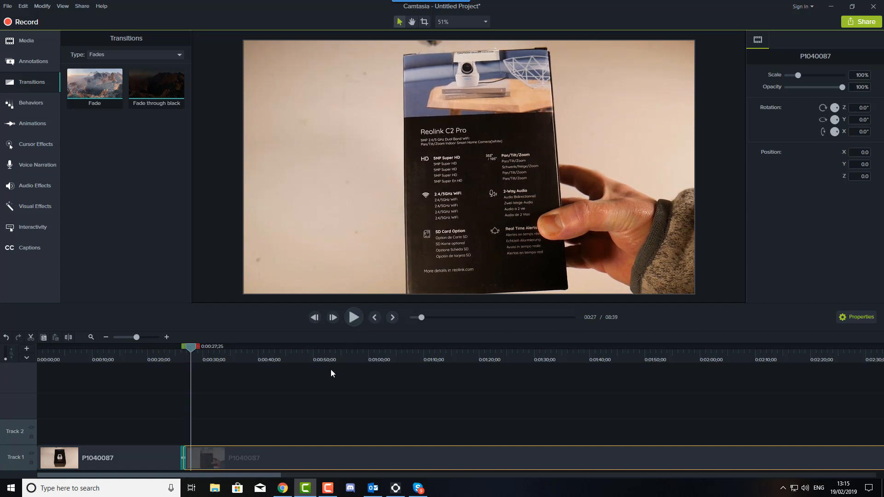
{"action": "left_click", "coordinate": [184, 462]}
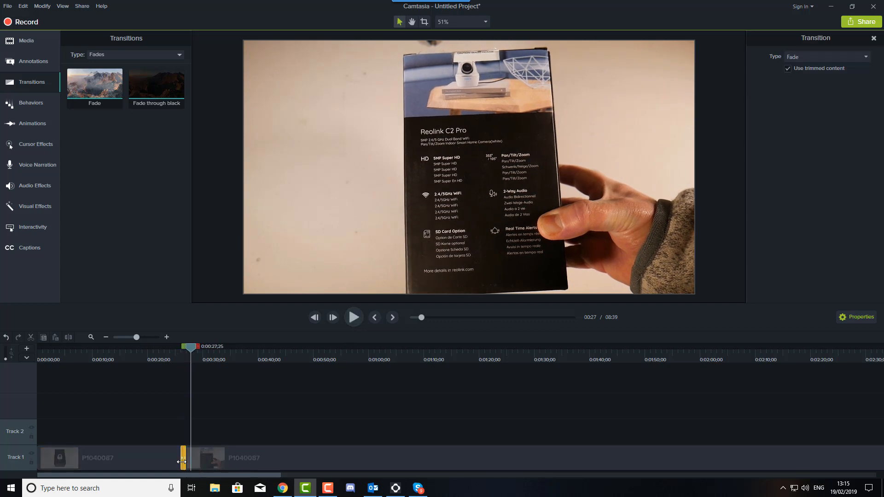
{"action": "key", "text": "Delete"}
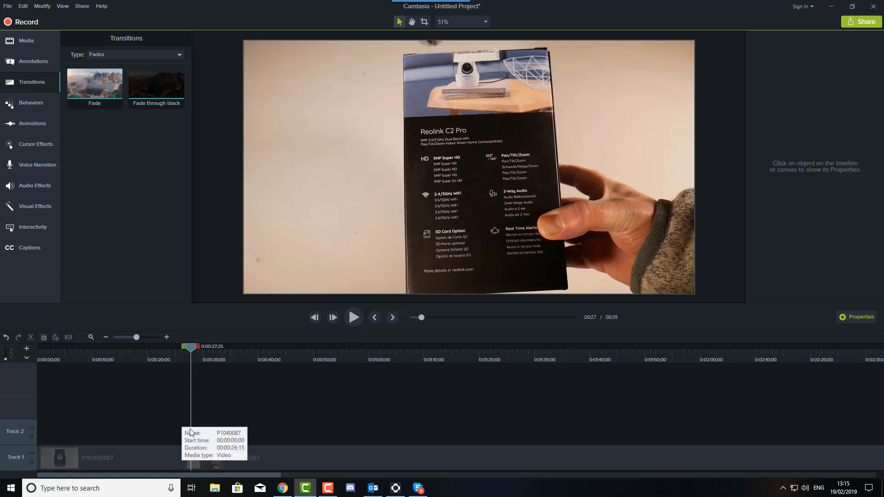
{"action": "left_click_drag", "start_coordinate": [153, 89], "coordinate": [185, 449]}
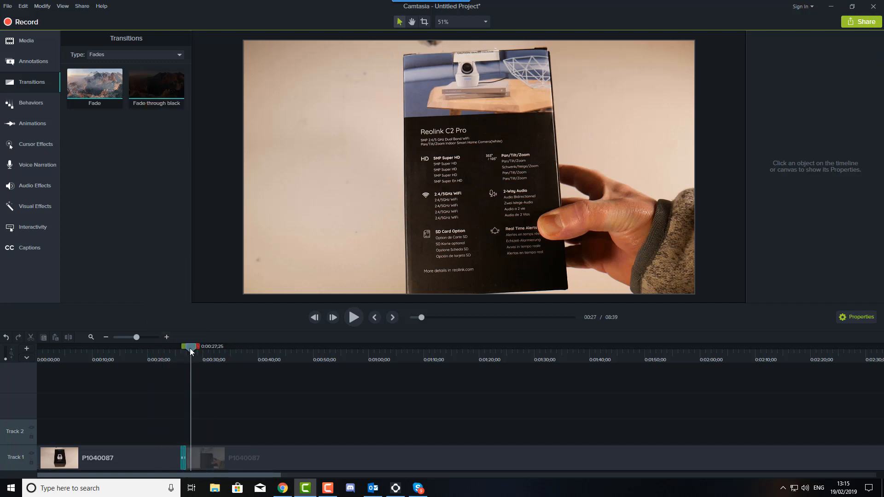
Play back the Fade through black transition, starting just before the first cut at 0:00:25;18.
{"action": "left_click_drag", "start_coordinate": [190, 348], "coordinate": [177, 360]}
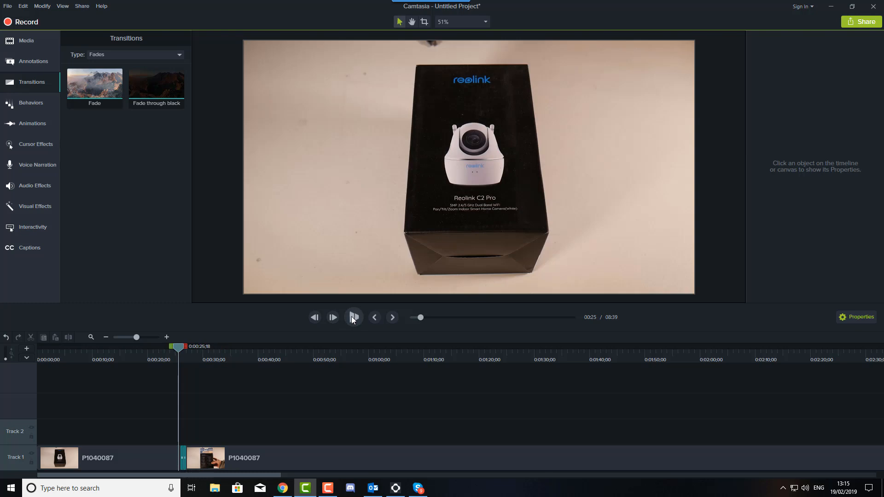
{"action": "left_click", "coordinate": [352, 316]}
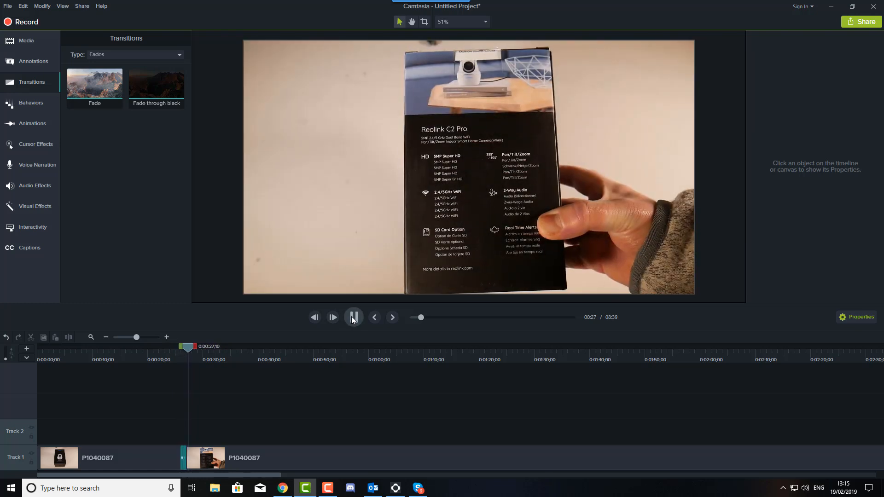
{"action": "left_click", "coordinate": [351, 316]}
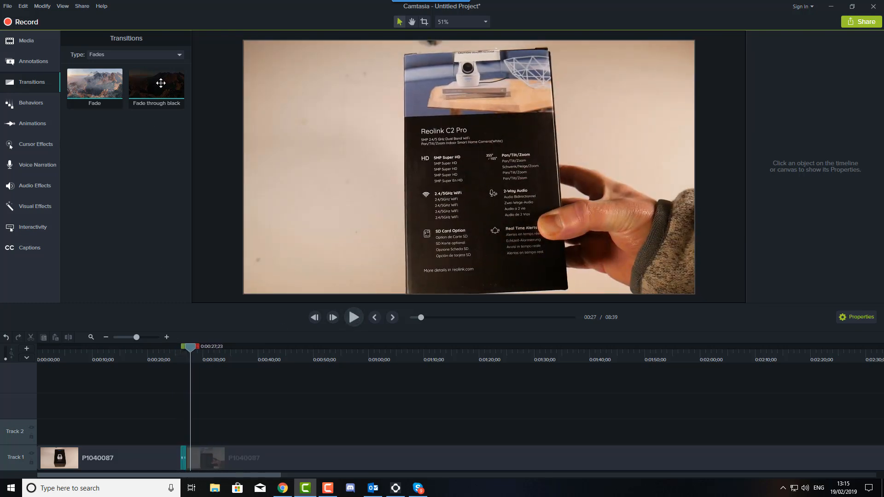
Browse the Wipes transitions and return to the Fades category.
{"action": "left_click", "coordinate": [171, 54]}
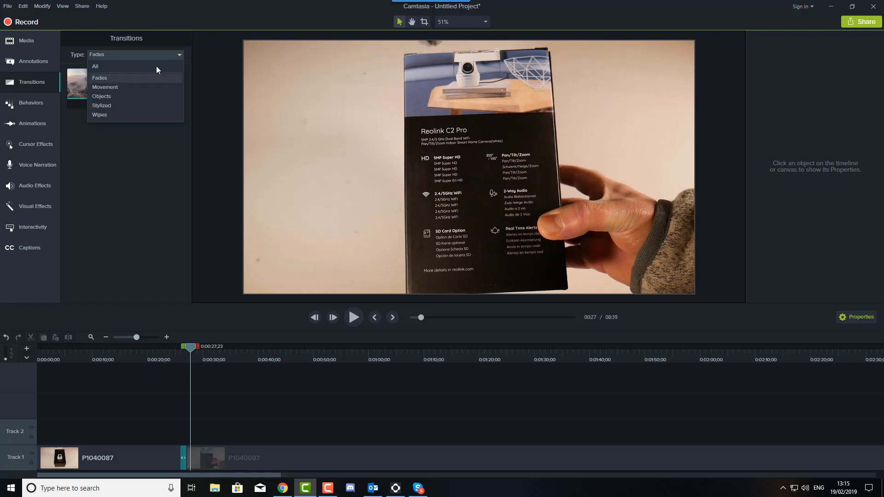
{"action": "left_click", "coordinate": [109, 116]}
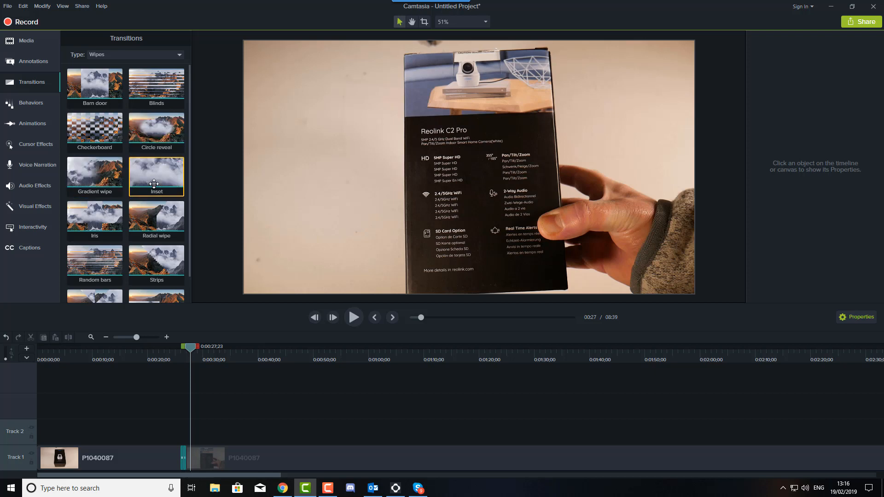
{"action": "scroll", "coordinate": [161, 248], "scroll_direction": "down", "scroll_amount": 1}
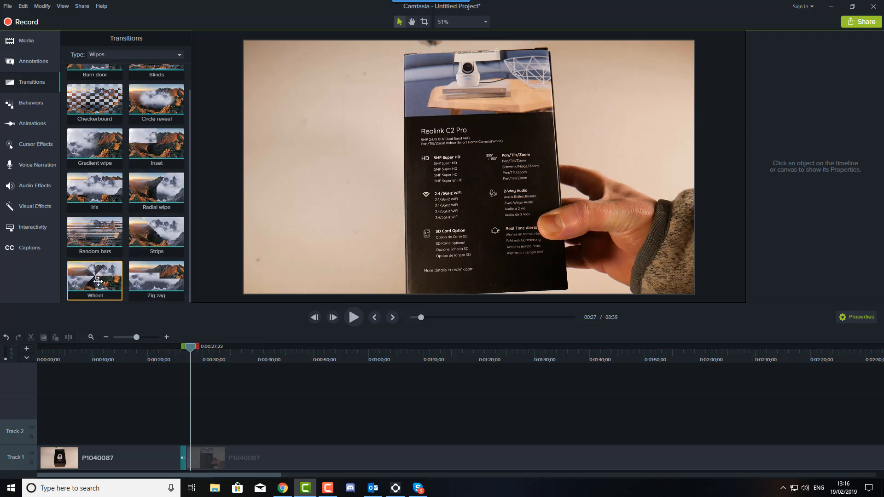
{"action": "left_click", "coordinate": [169, 56]}
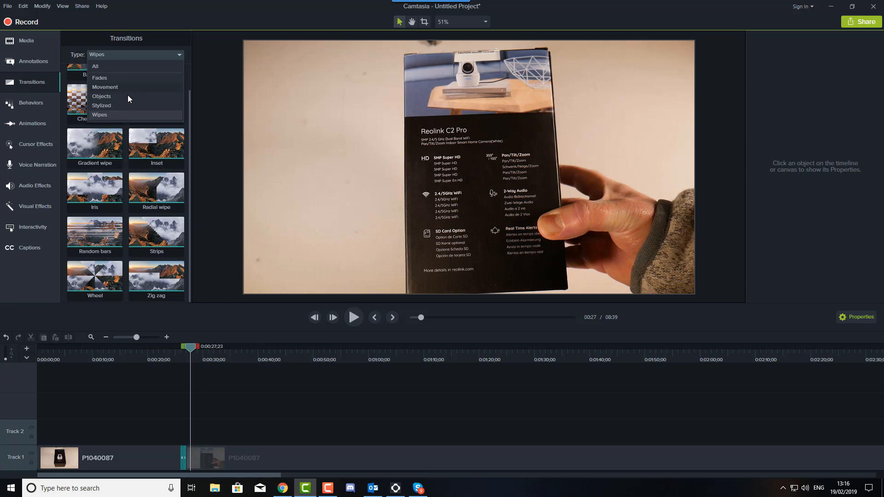
{"action": "left_click", "coordinate": [118, 78]}
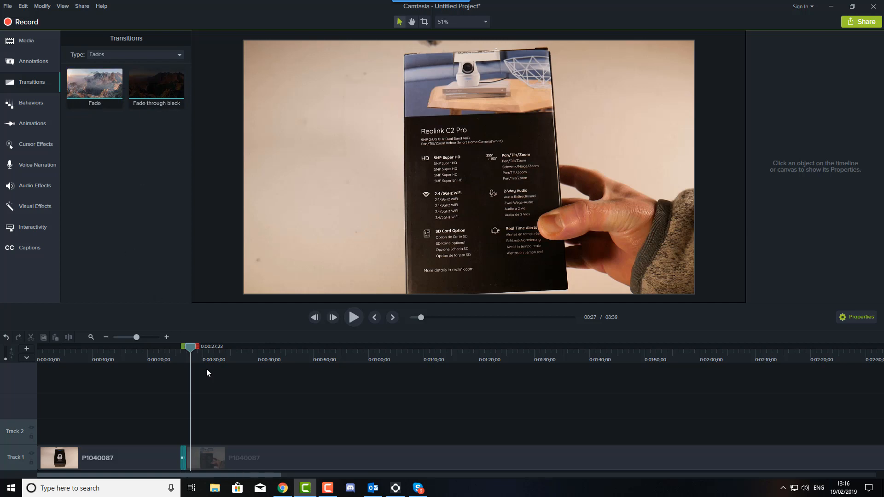
Split the second P1040087 clip at 0:00:39;28, while the back of the box is shown.
{"action": "left_click_drag", "start_coordinate": [192, 350], "coordinate": [259, 365]}
{"action": "left_click", "coordinate": [284, 457]}
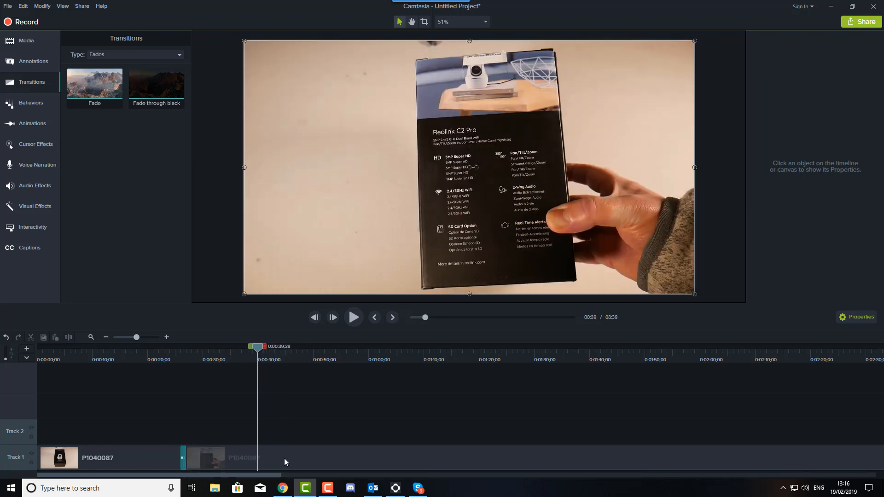
{"action": "left_click", "coordinate": [70, 338]}
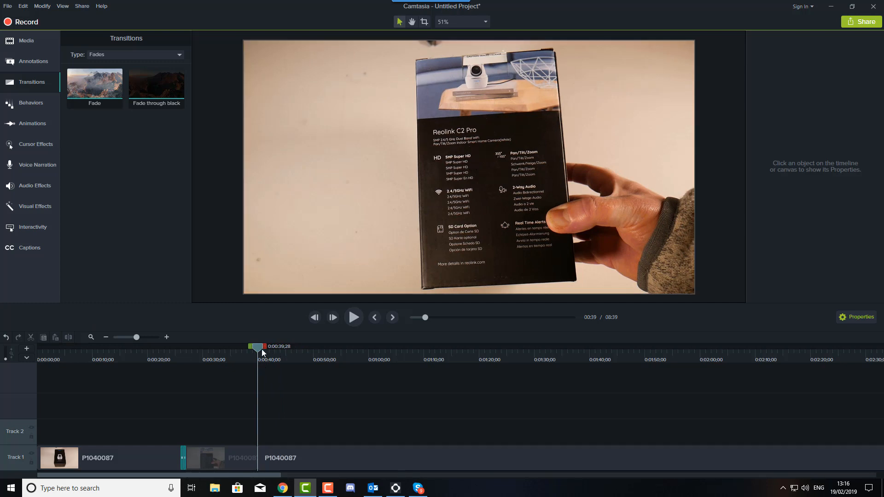
Split the remaining P1040087 clip at 0:03:00;08, where the box, camera and accessories lie on the table.
{"action": "left_click_drag", "start_coordinate": [276, 351], "coordinate": [143, 390]}
{"action": "left_click", "coordinate": [158, 457]}
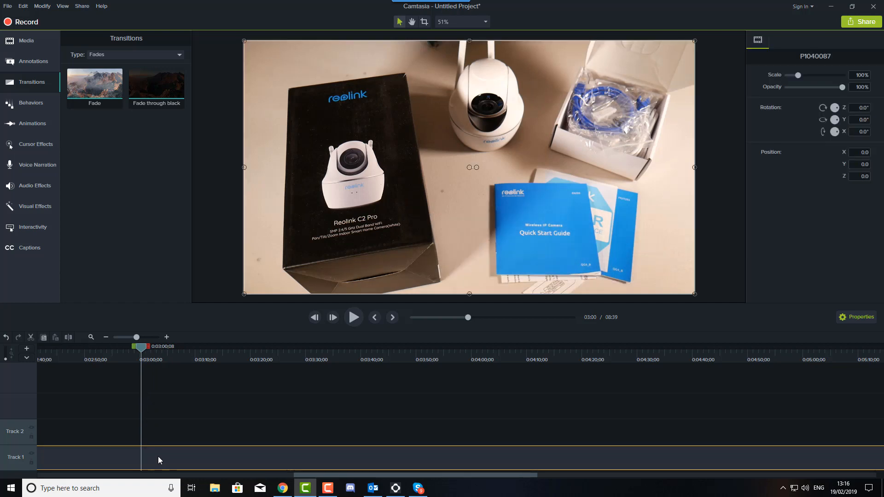
{"action": "left_click", "coordinate": [148, 402]}
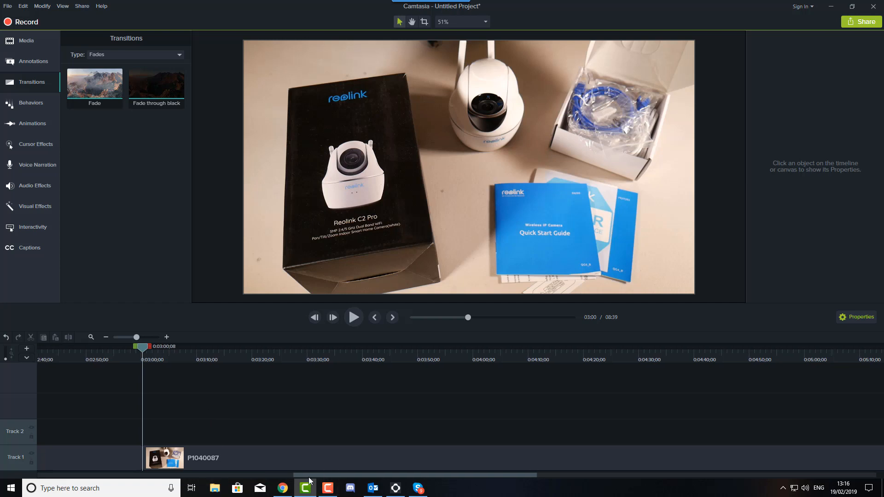
Delete the section between 0:00:39;28 and 0:03:00;08 and move the remaining clip against the second one to close the gap.
{"action": "left_click_drag", "start_coordinate": [323, 475], "coordinate": [228, 468]}
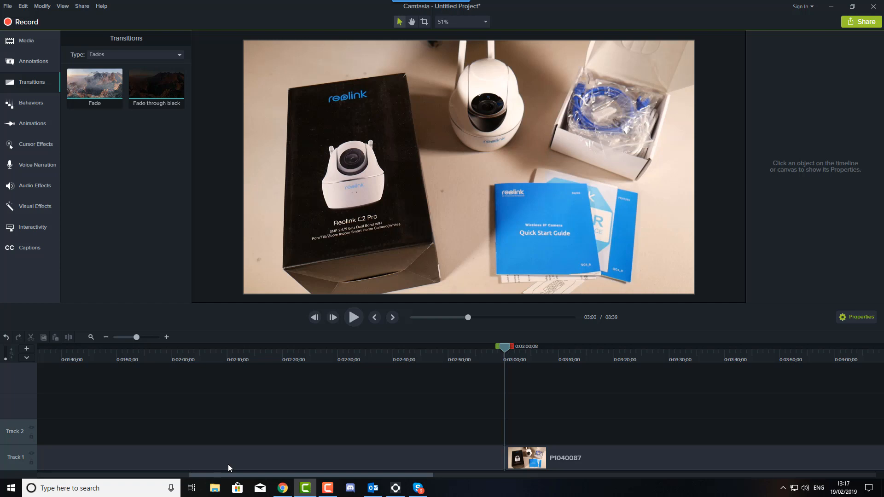
{"action": "left_click_drag", "start_coordinate": [229, 468], "coordinate": [167, 470]}
{"action": "left_click", "coordinate": [222, 465]}
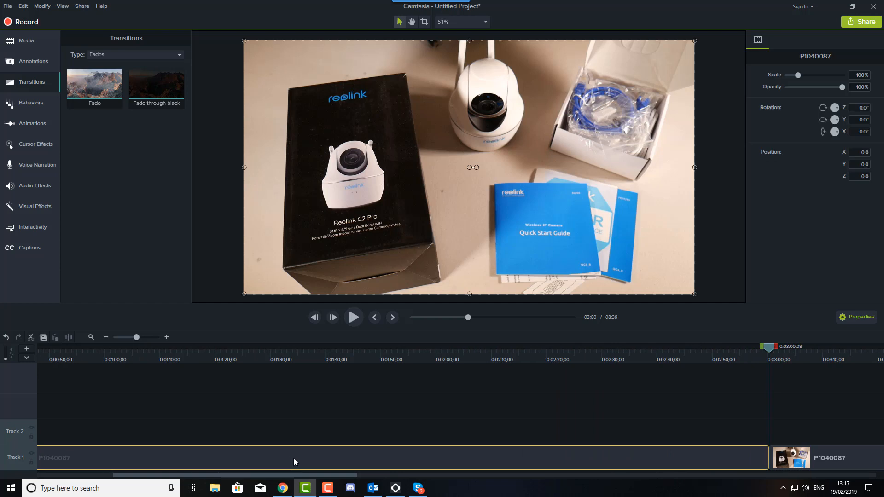
{"action": "key", "text": "Delete"}
{"action": "left_click_drag", "start_coordinate": [778, 455], "coordinate": [3, 471]}
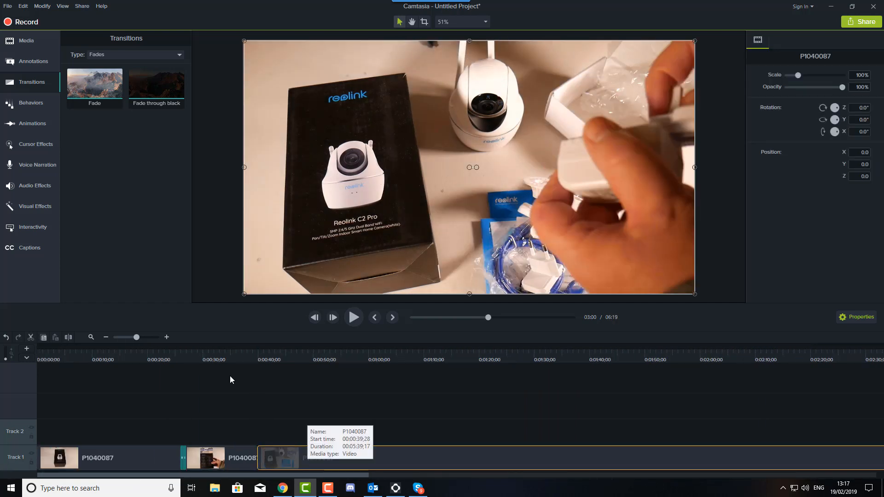
Add a Fade through black transition at the second cut and play it back from 0:00:39;08.
{"action": "left_click_drag", "start_coordinate": [161, 87], "coordinate": [263, 466]}
{"action": "left_click", "coordinate": [255, 362]}
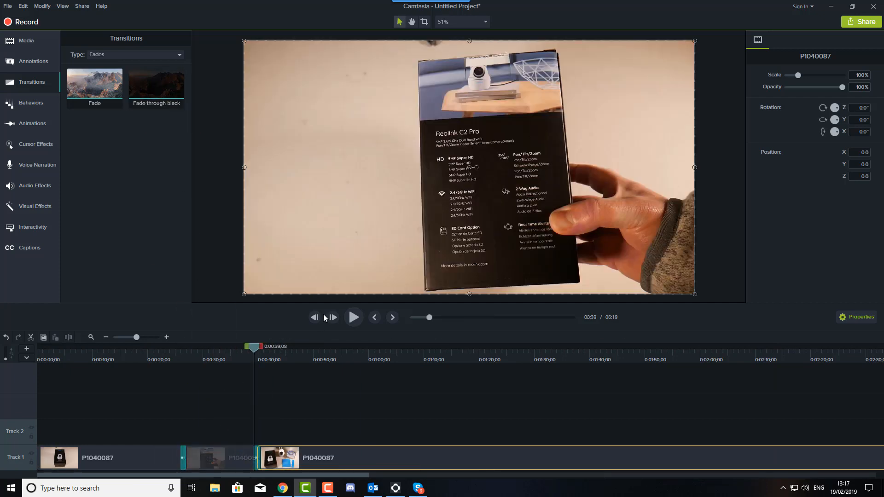
{"action": "left_click", "coordinate": [354, 315]}
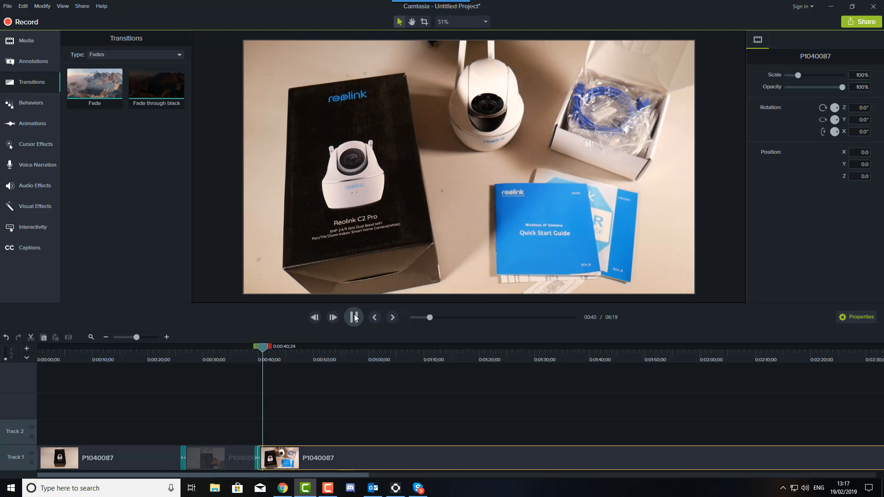
{"action": "left_click", "coordinate": [355, 315]}
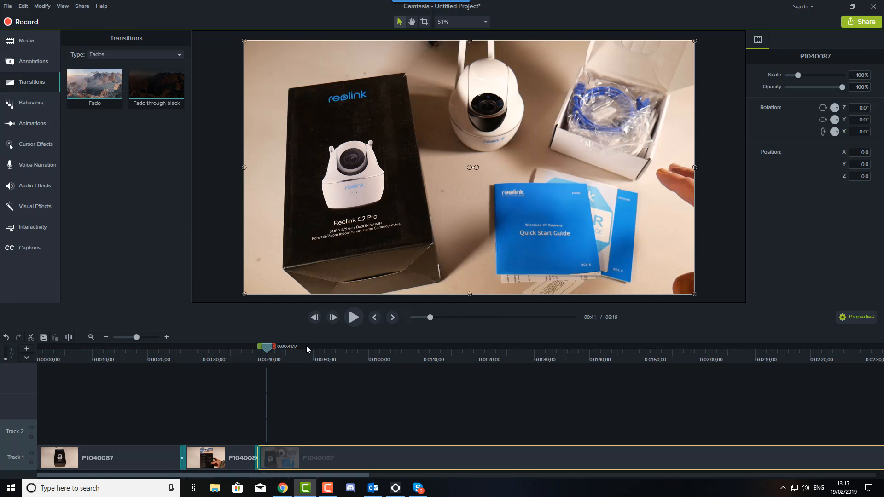
Show the imported media and examine the editing options available for the last P1040087 clip on Track 1.
{"action": "left_click", "coordinate": [22, 41]}
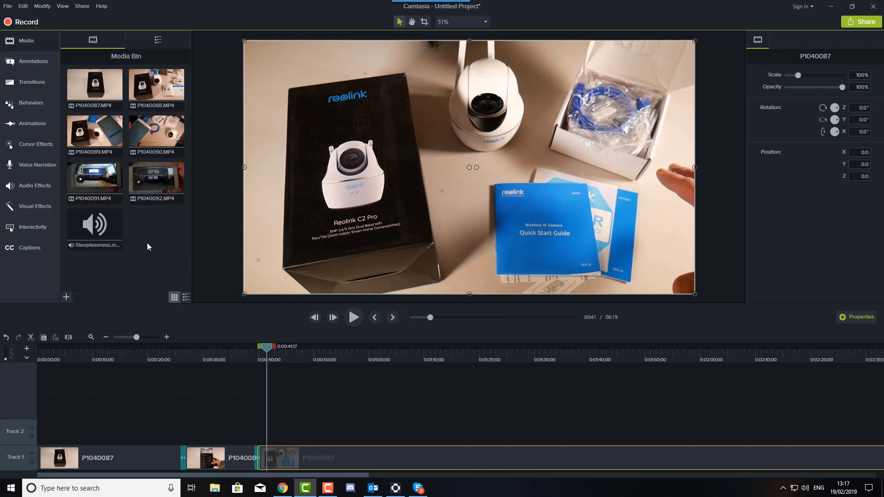
{"action": "right_click", "coordinate": [420, 462]}
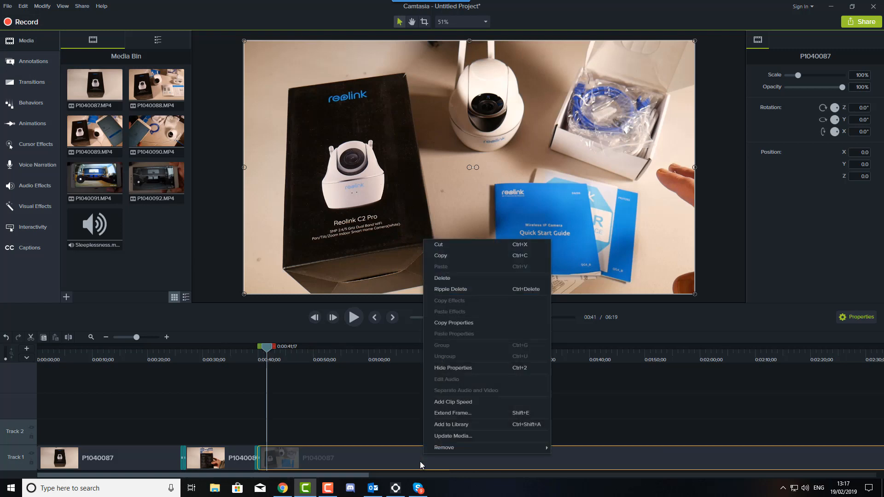
{"action": "right_click", "coordinate": [387, 461]}
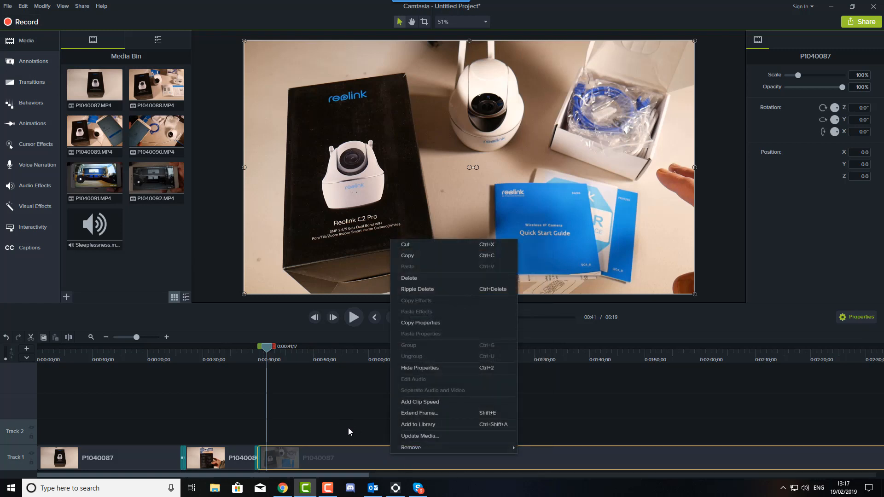
{"action": "left_click", "coordinate": [346, 455]}
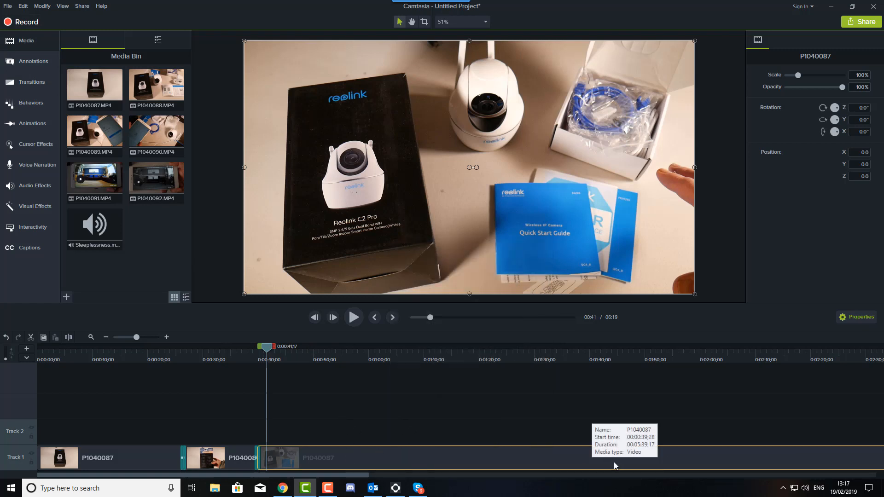
Place P1040090.MP4 on Track 2 and play back a part of it from 0:04:08;20.
{"action": "left_click_drag", "start_coordinate": [157, 136], "coordinate": [287, 431]}
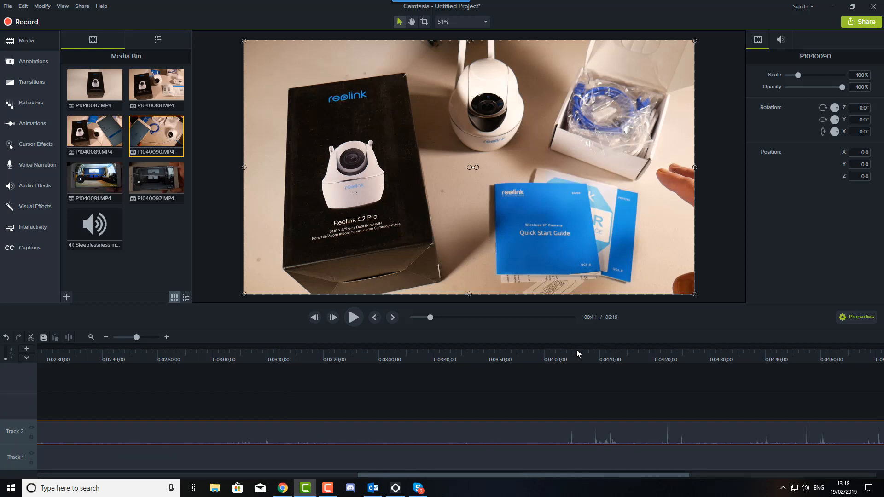
{"action": "left_click_drag", "start_coordinate": [576, 350], "coordinate": [592, 353]}
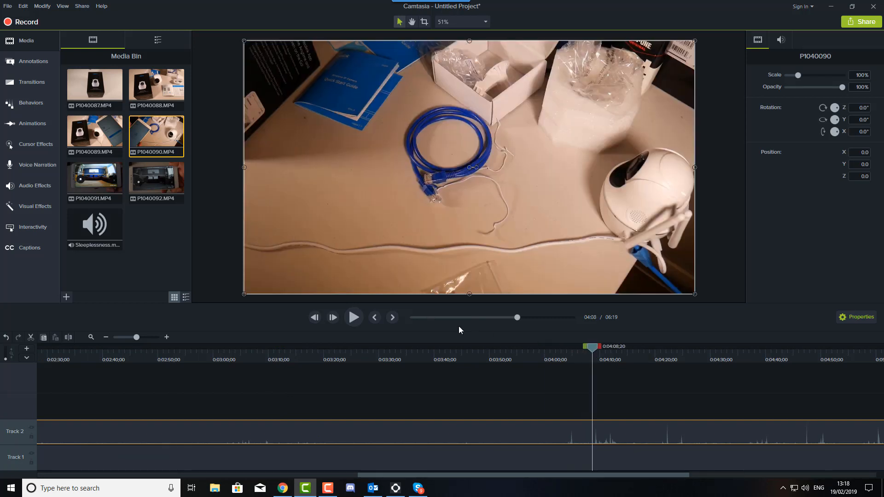
{"action": "left_click", "coordinate": [353, 319]}
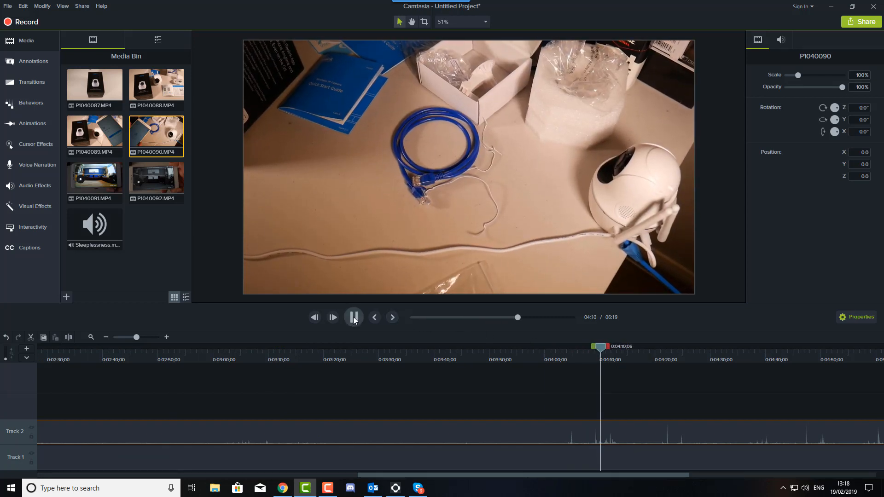
{"action": "left_click", "coordinate": [354, 320]}
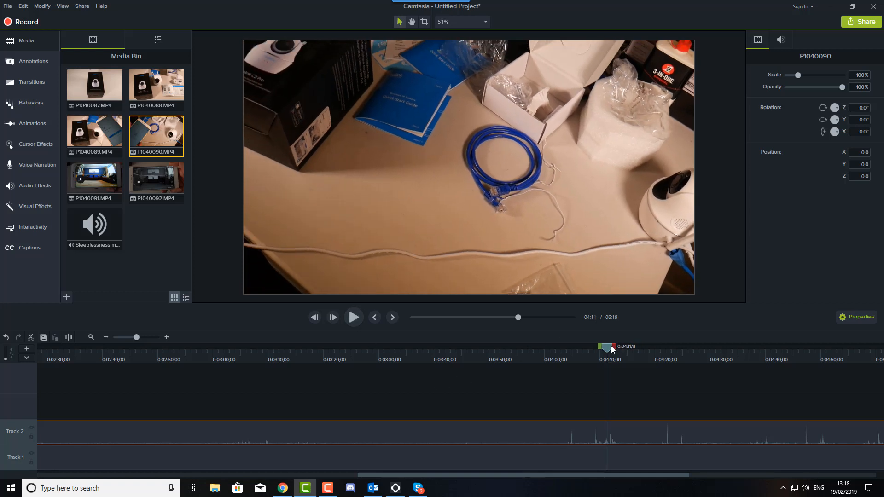
Separate the audio and video of the P1040090 clip on Track 2 and select its audio on Track 3.
{"action": "left_click_drag", "start_coordinate": [612, 346], "coordinate": [567, 355]}
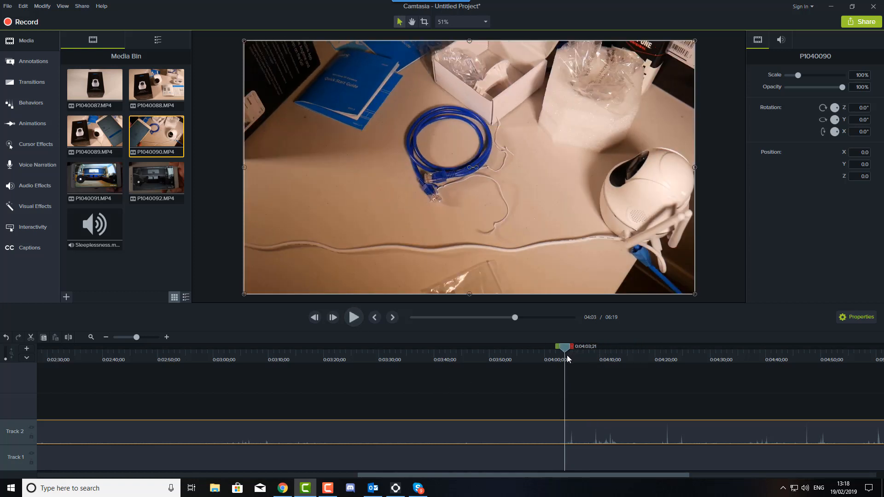
{"action": "right_click", "coordinate": [571, 435]}
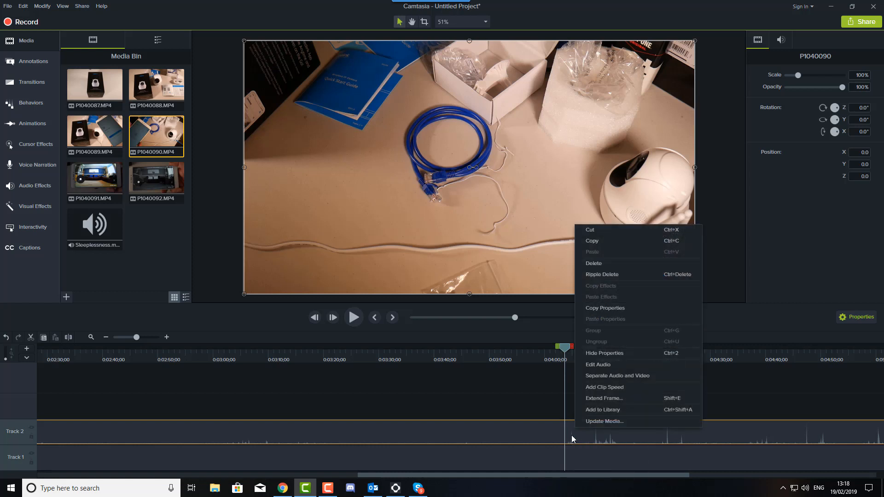
{"action": "left_click", "coordinate": [630, 374]}
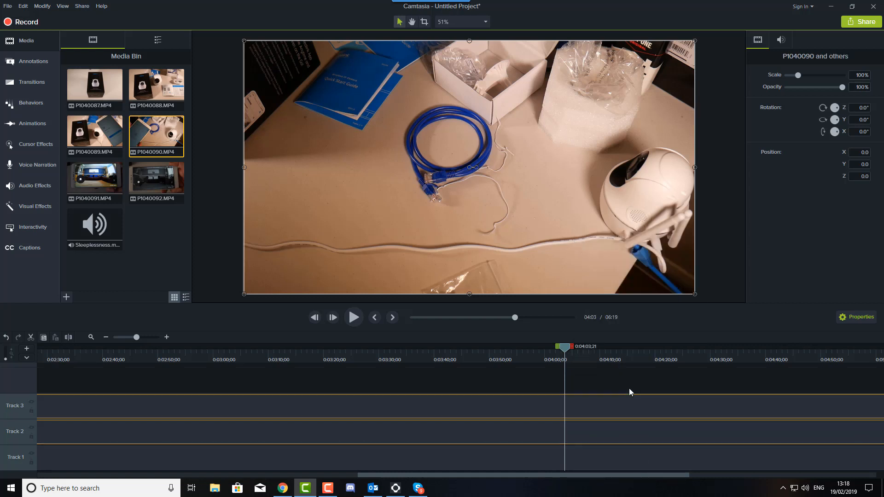
{"action": "left_click", "coordinate": [618, 406]}
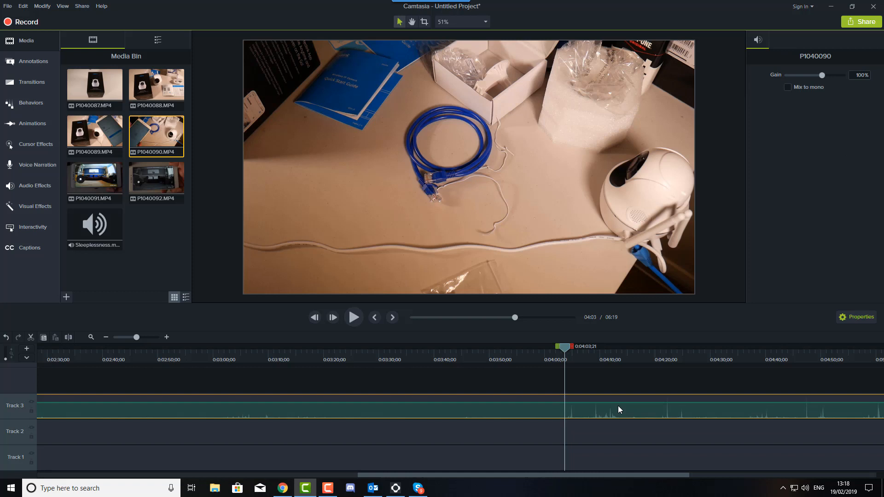
Delete the separated P1040090 audio from Track 3 and play back the video briefly from 0:04:03;21.
{"action": "key", "text": "Delete"}
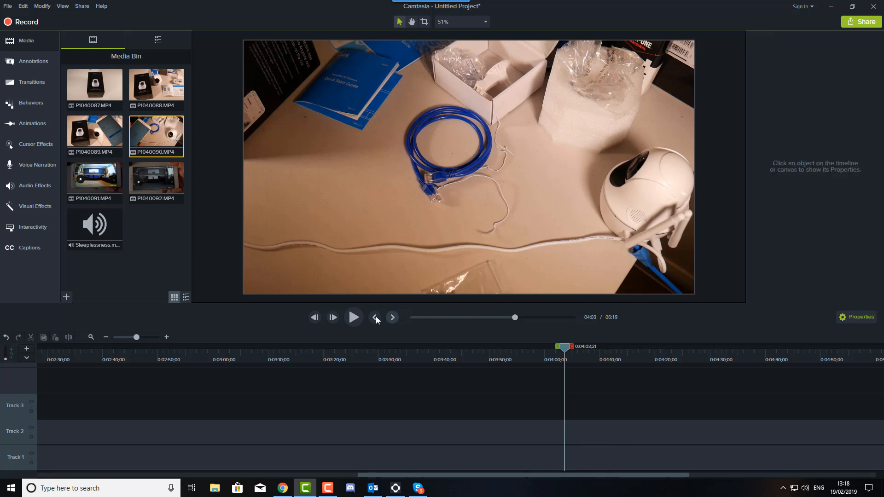
{"action": "left_click", "coordinate": [357, 318]}
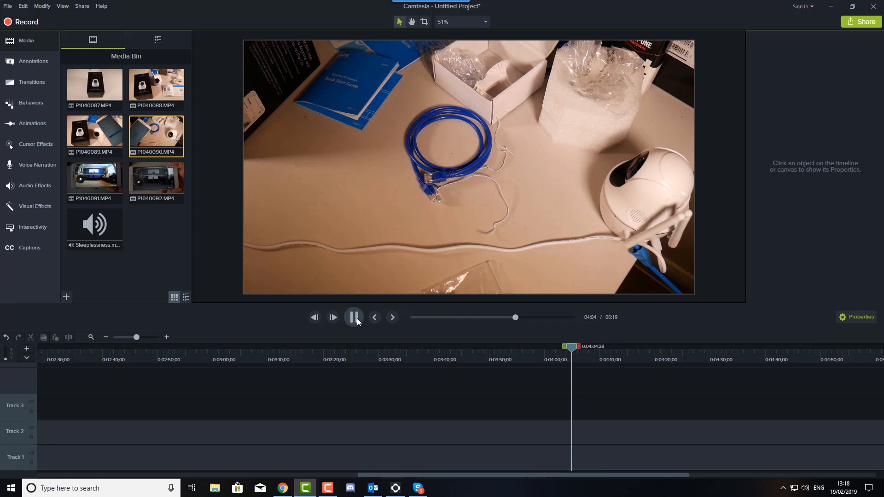
{"action": "left_click", "coordinate": [357, 318]}
Delete the remaining P1040090 video from Track 2.
{"action": "left_click_drag", "start_coordinate": [575, 349], "coordinate": [91, 409]}
{"action": "left_click", "coordinate": [216, 427]}
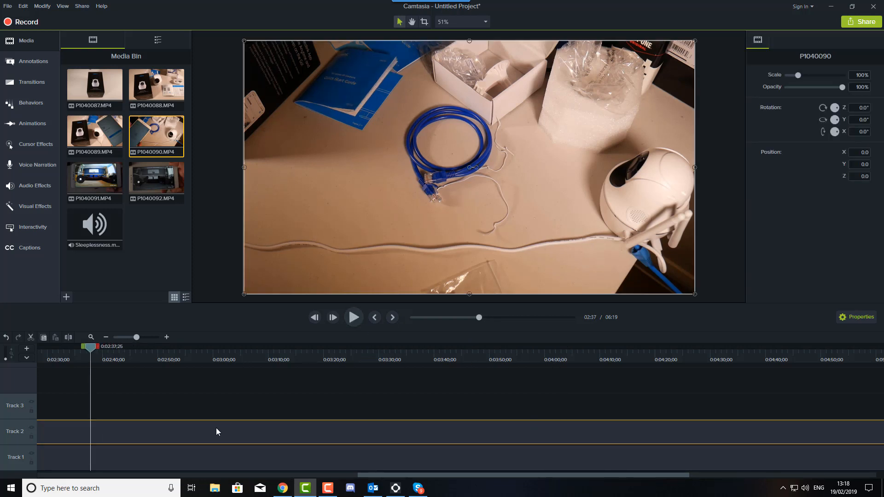
{"action": "key", "text": "Delete"}
Add the Sleeplessness music to Track 2 at the start of the timeline and play back its first seconds.
{"action": "left_click_drag", "start_coordinate": [95, 360], "coordinate": [32, 352]}
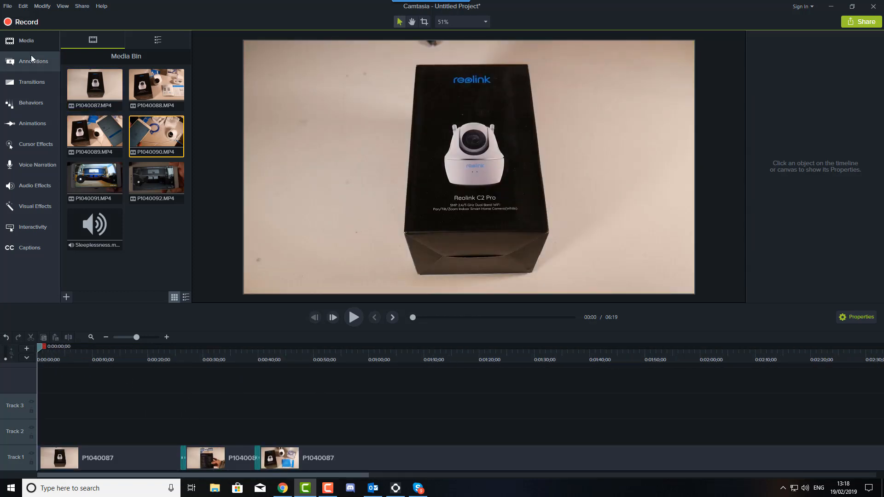
{"action": "left_click_drag", "start_coordinate": [94, 226], "coordinate": [15, 458]}
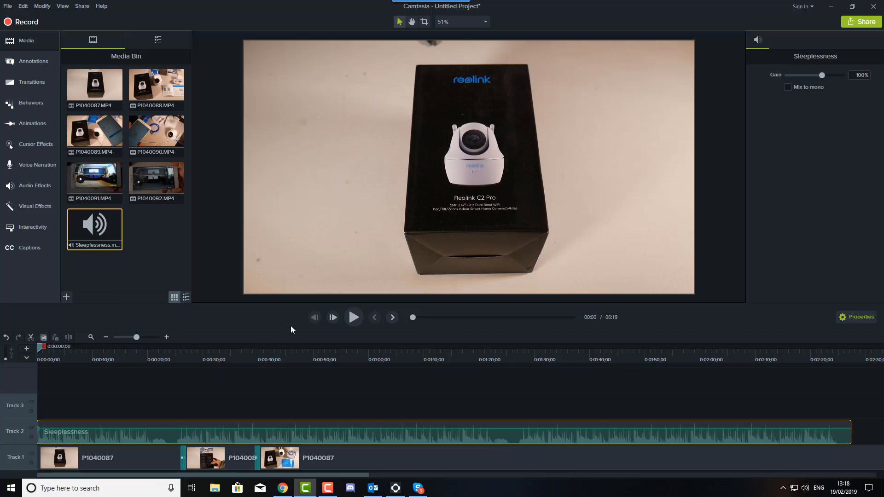
{"action": "left_click", "coordinate": [354, 317]}
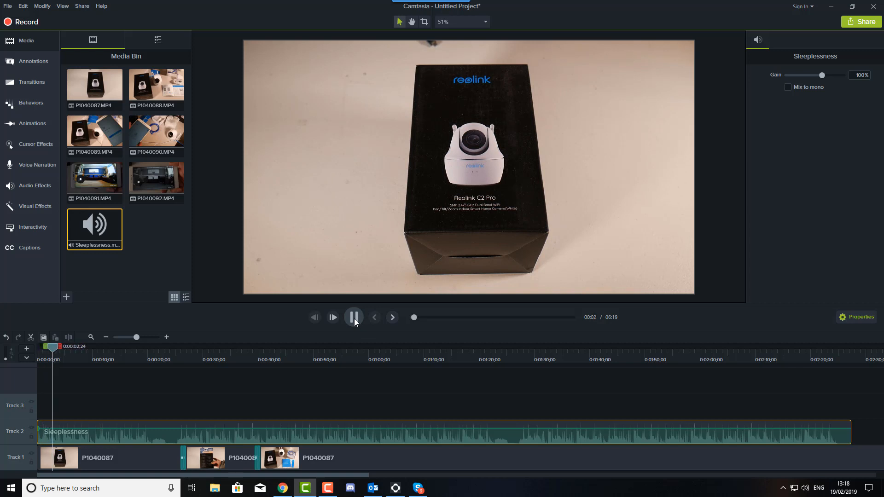
{"action": "left_click", "coordinate": [354, 318]}
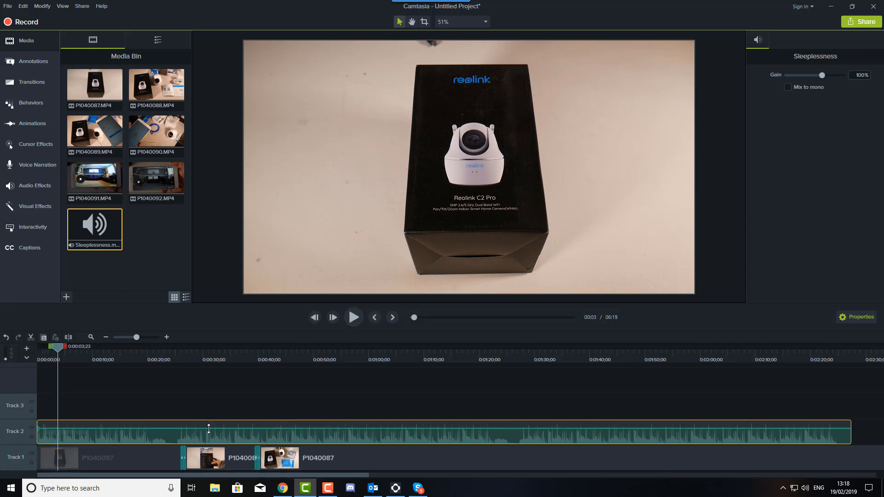
Lower the Sleeplessness clip's volume almost to silence and play back from 0:00:03;23.
{"action": "left_click_drag", "start_coordinate": [208, 428], "coordinate": [215, 443]}
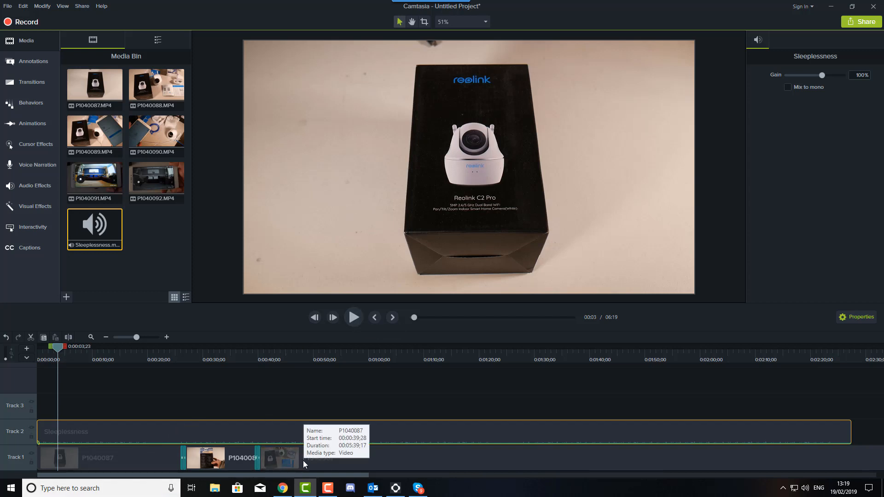
{"action": "left_click", "coordinate": [358, 320]}
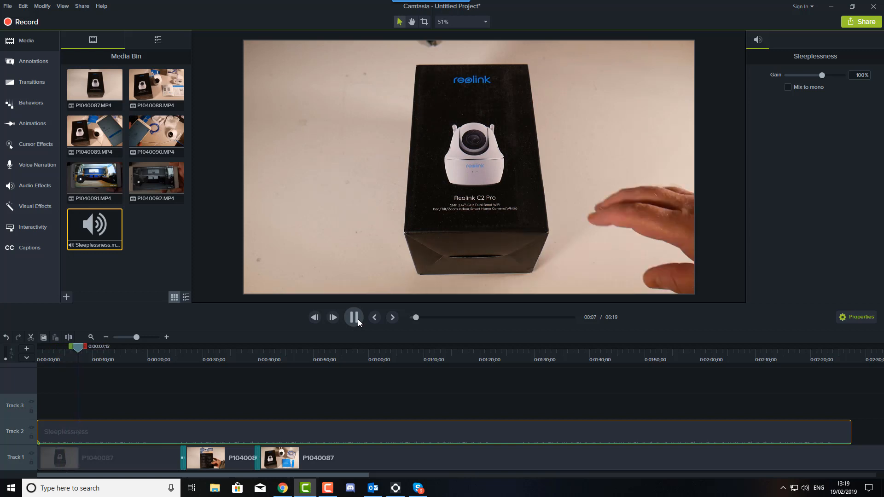
{"action": "left_click", "coordinate": [355, 321]}
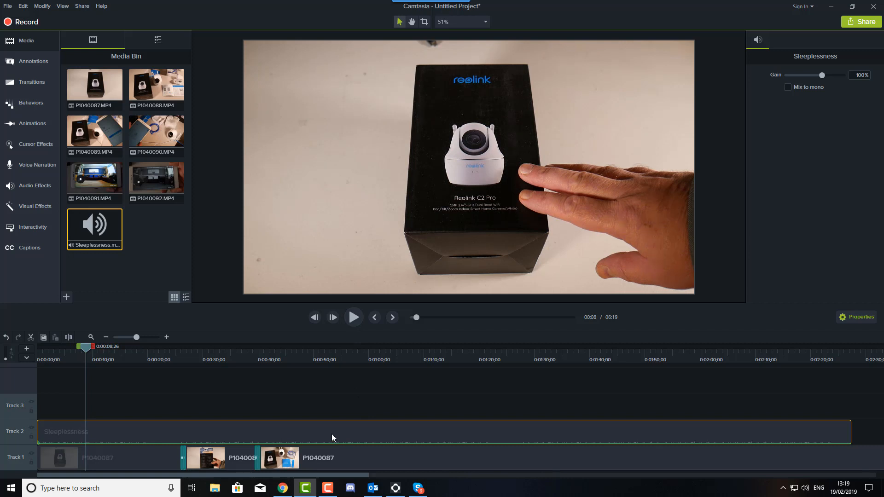
Split the Sleeplessness clip at 0:02:24;28 and delete the short piece after the split.
{"action": "left_click", "coordinate": [33, 186]}
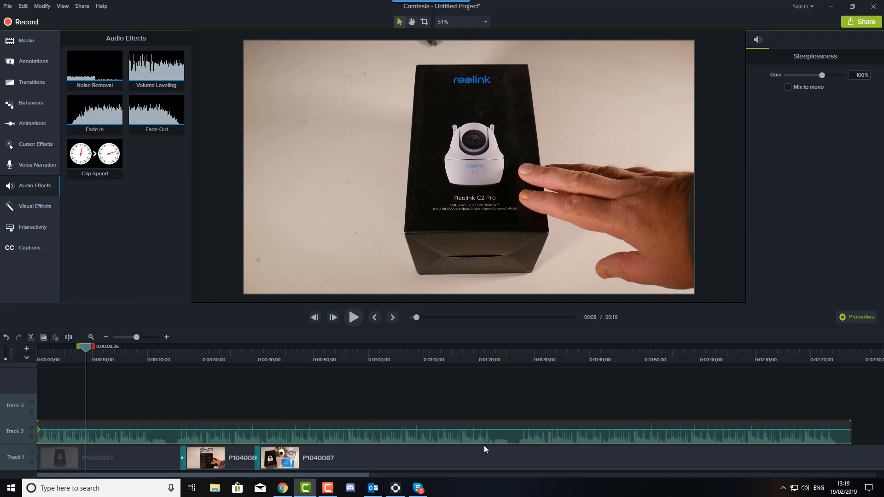
{"action": "left_click", "coordinate": [837, 358]}
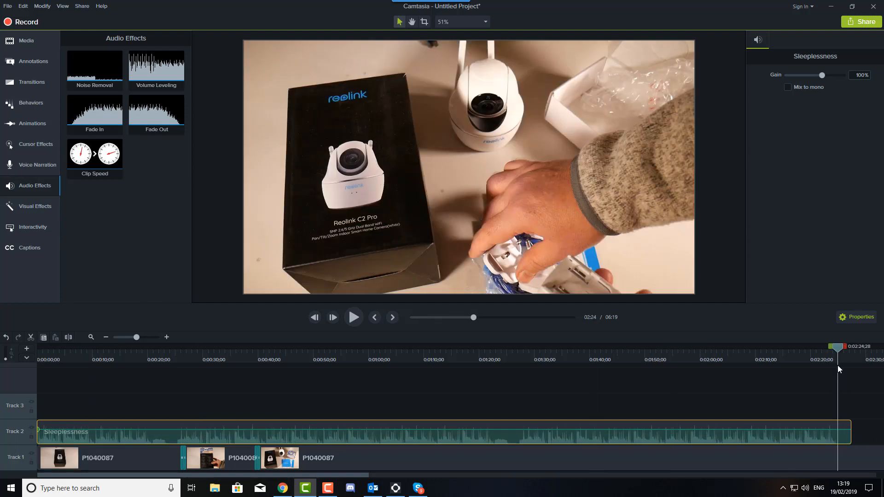
{"action": "key", "text": "s"}
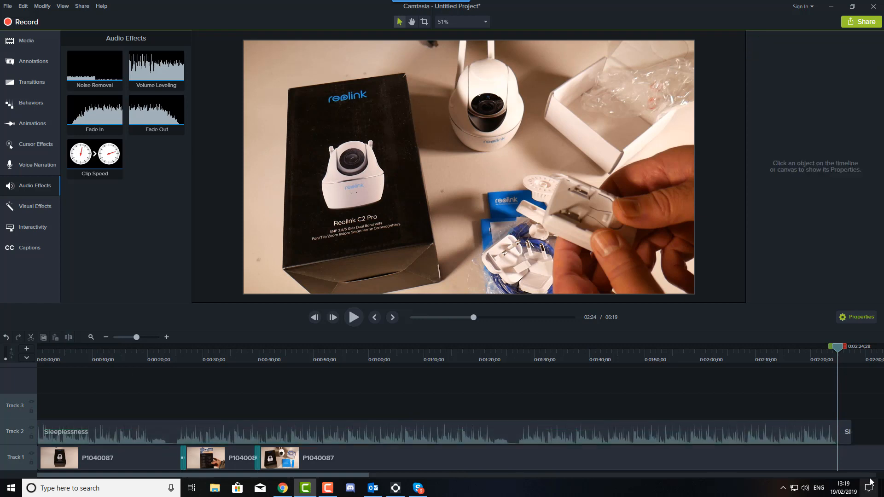
{"action": "left_click", "coordinate": [846, 432]}
{"action": "key", "text": "Delete"}
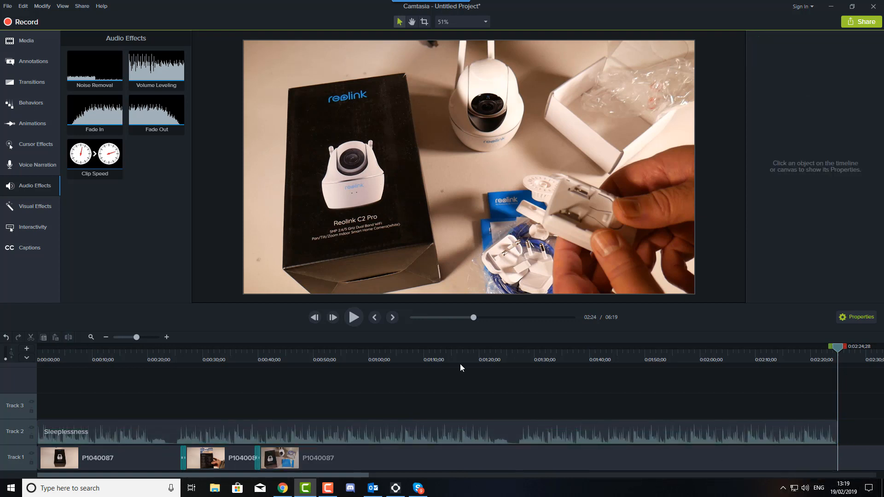
Apply the Fade Out audio effect to the Sleeplessness clip and play back its ending from 0:02:20;18.
{"action": "left_click_drag", "start_coordinate": [160, 124], "coordinate": [822, 437]}
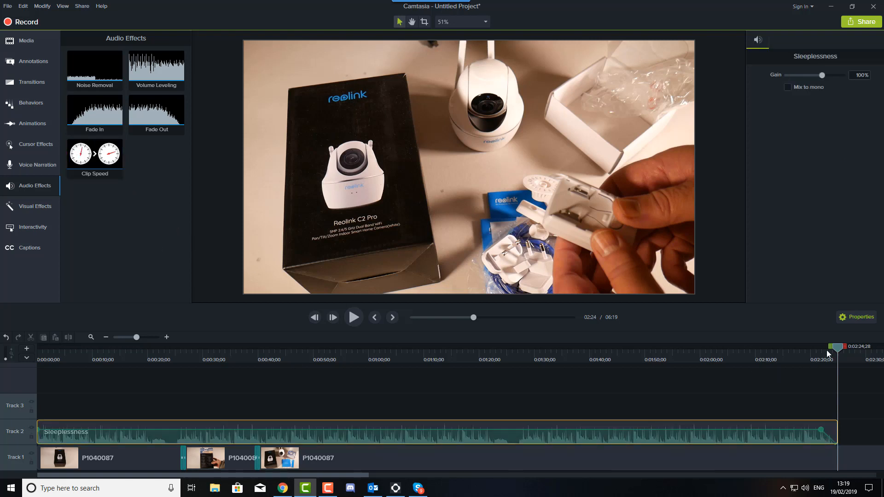
{"action": "left_click_drag", "start_coordinate": [837, 350], "coordinate": [814, 350]}
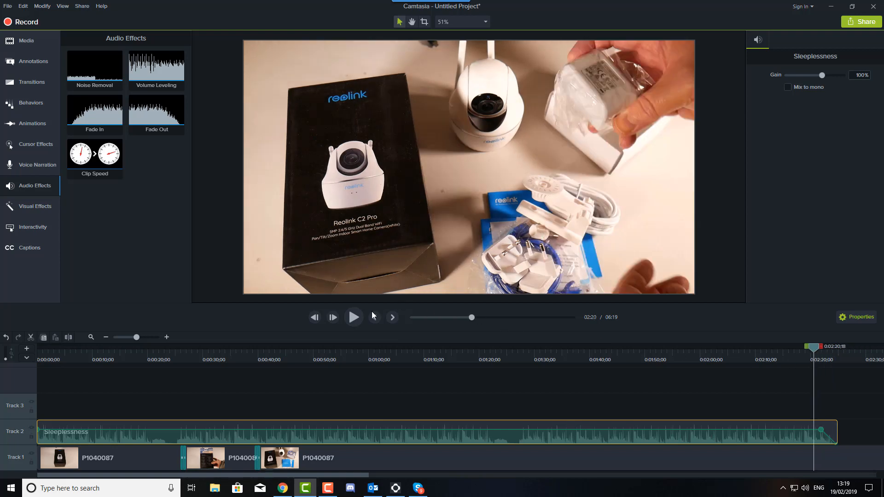
{"action": "left_click", "coordinate": [349, 321]}
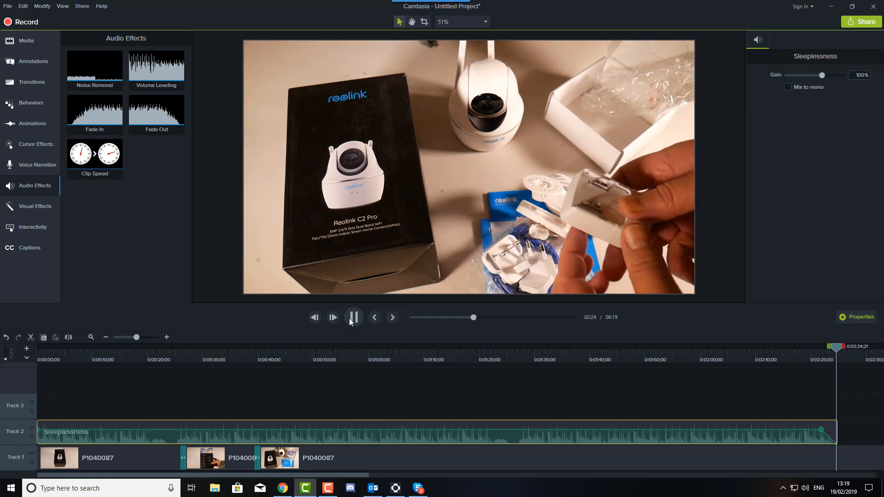
{"action": "left_click", "coordinate": [349, 321]}
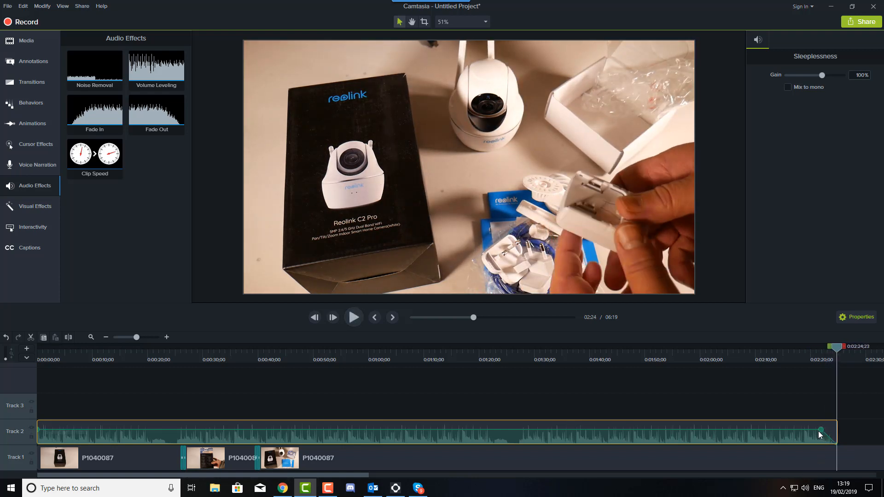
Lengthen the Sleeplessness fade-out by starting it at about 0:02:20, and lower and raise the clip's overall volume.
{"action": "left_click_drag", "start_coordinate": [821, 430], "coordinate": [806, 438]}
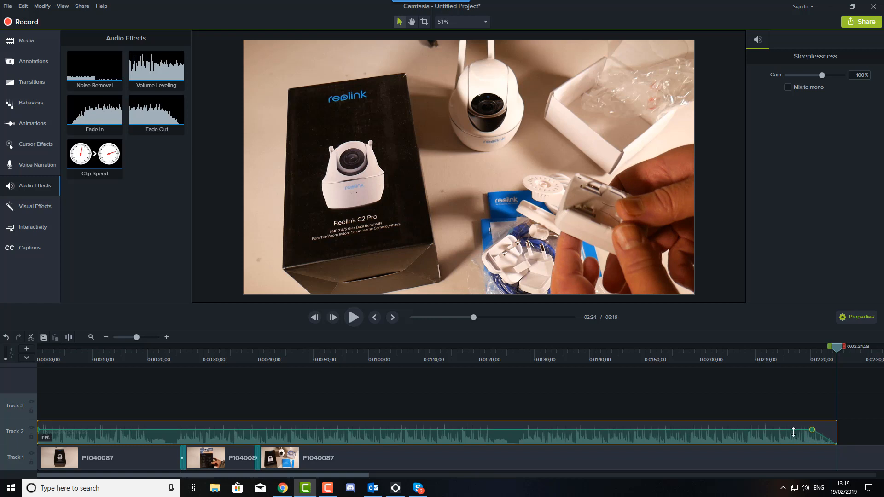
{"action": "left_click_drag", "start_coordinate": [793, 431], "coordinate": [793, 434]}
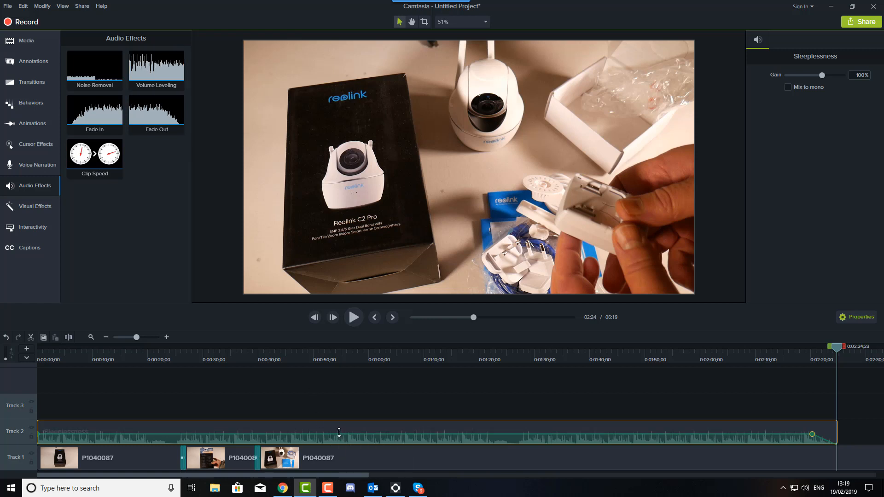
{"action": "left_click_drag", "start_coordinate": [339, 435], "coordinate": [339, 427]}
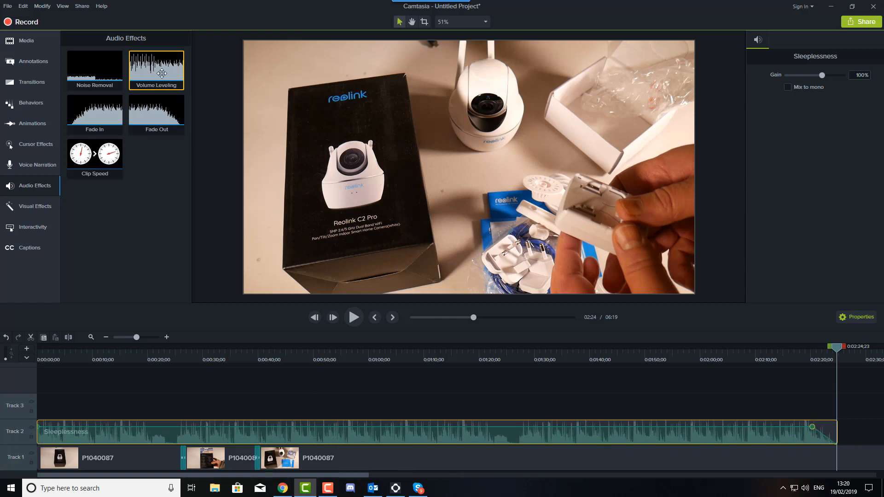
Try the Volume Leveling effect on the Sleeplessness clip with a short playback, and delete the clip from Track 2.
{"action": "left_click_drag", "start_coordinate": [150, 70], "coordinate": [269, 432]}
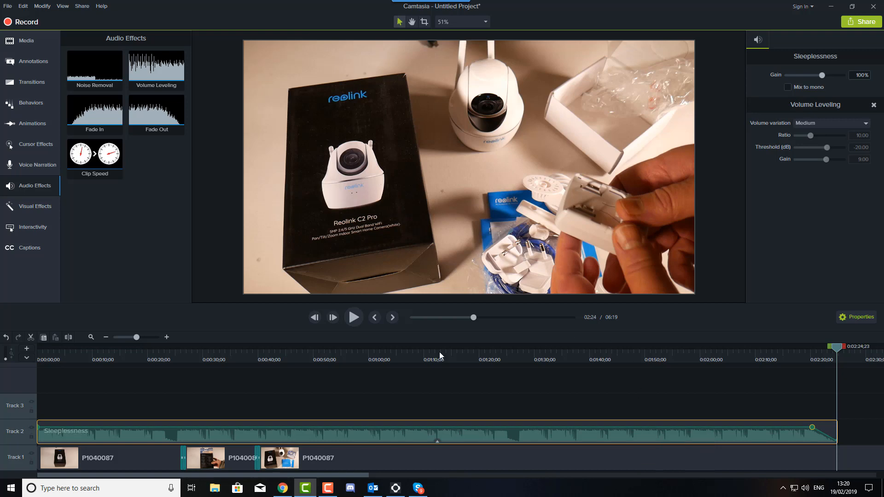
{"action": "left_click", "coordinate": [337, 359]}
{"action": "left_click", "coordinate": [353, 318]}
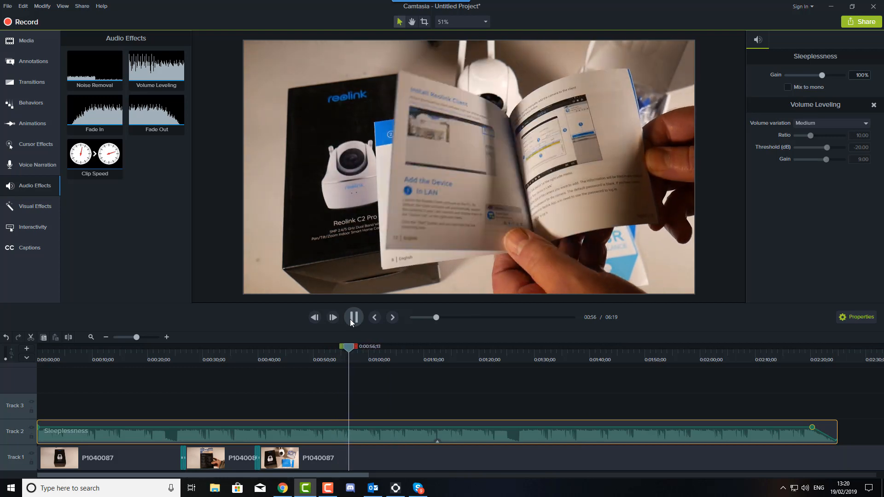
{"action": "left_click", "coordinate": [351, 318]}
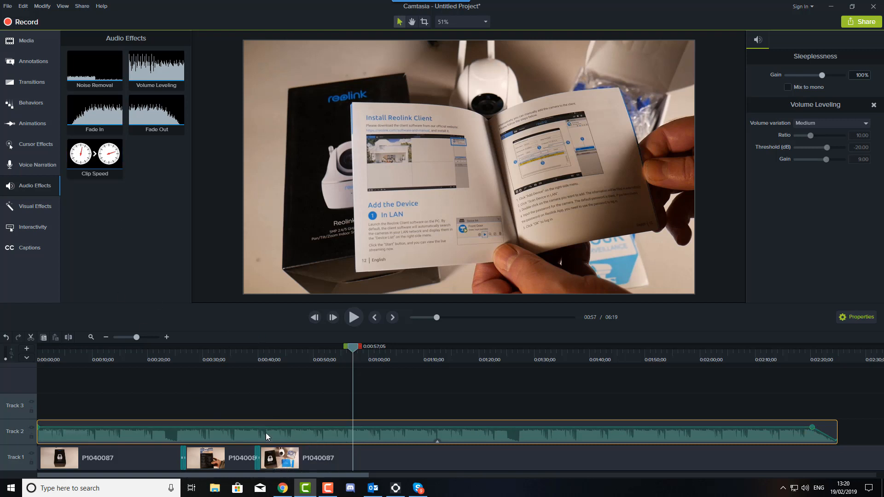
{"action": "key", "text": "Delete"}
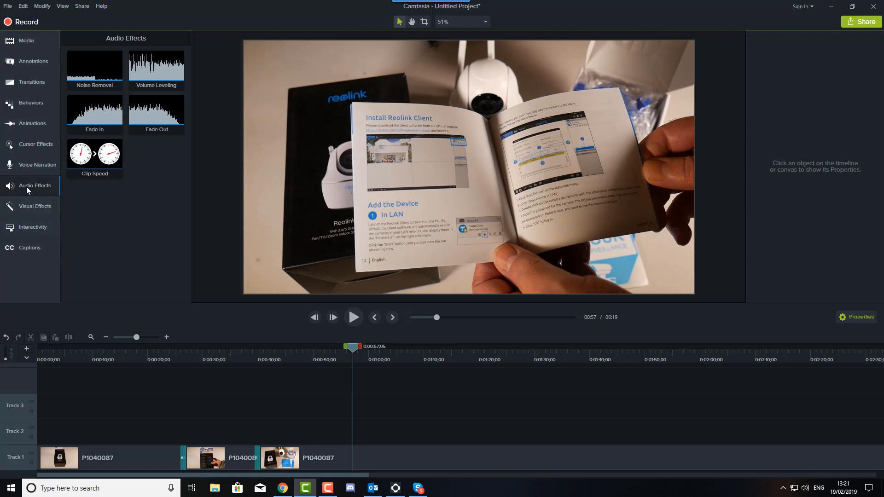
Record a voice narration of about 5 seconds starting at 0:00:57;05 and save it as Narration 185.m4a.
{"action": "left_click", "coordinate": [30, 166]}
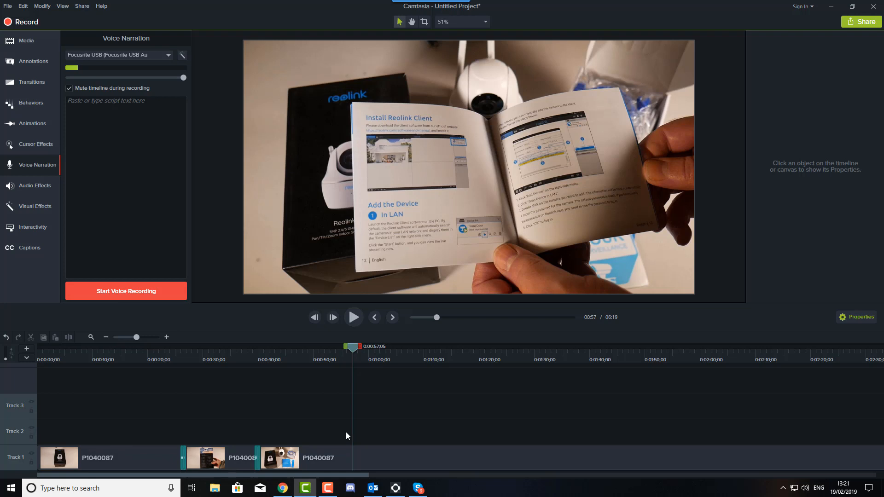
{"action": "left_click", "coordinate": [134, 295]}
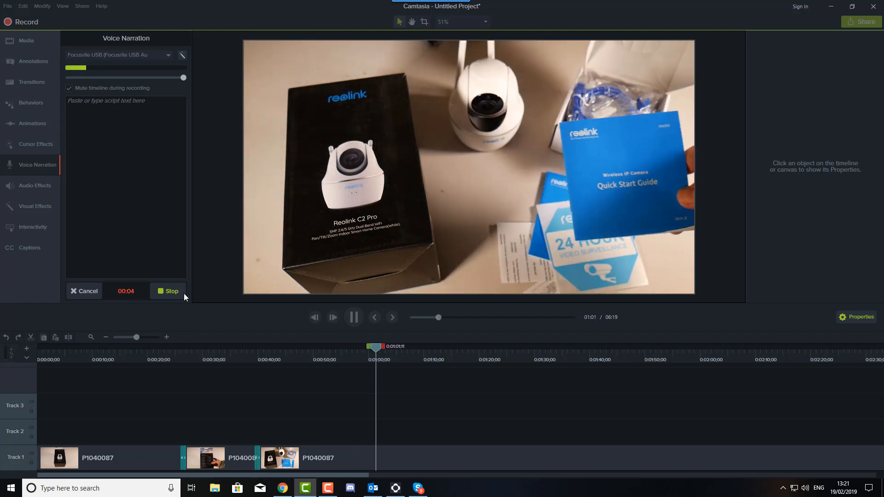
{"action": "left_click", "coordinate": [172, 291]}
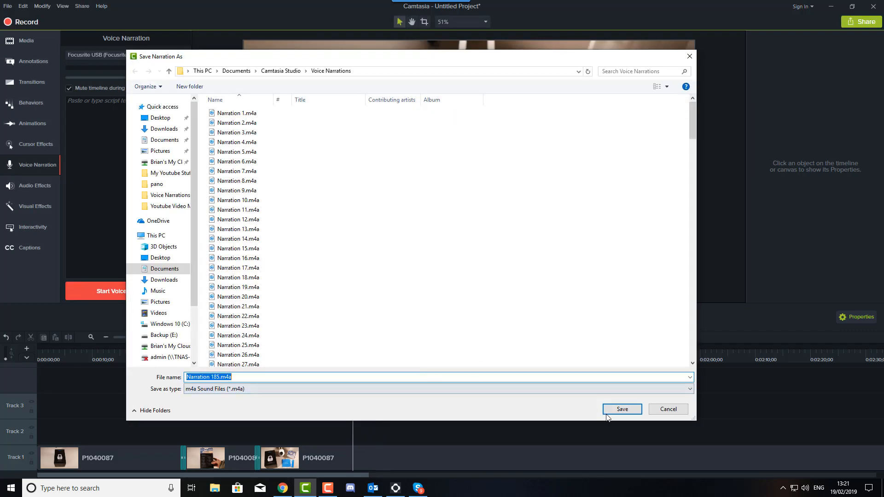
{"action": "left_click", "coordinate": [622, 409]}
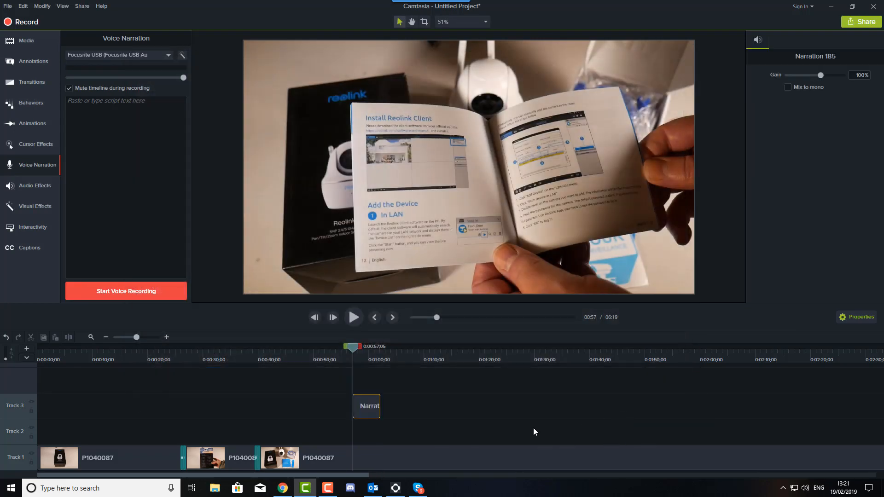
Mix the Narration 185 clip on Track 3 to mono, playing parts of it back before and after the change.
{"action": "left_click", "coordinate": [354, 317]}
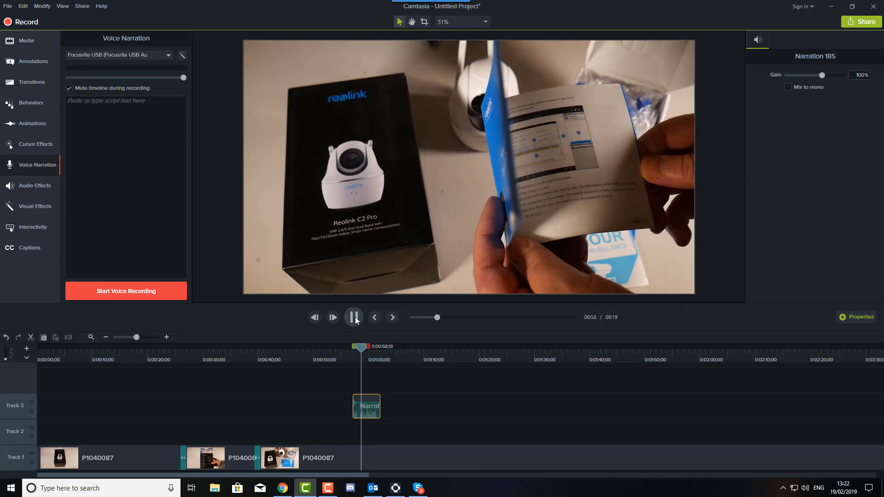
{"action": "left_click", "coordinate": [354, 317]}
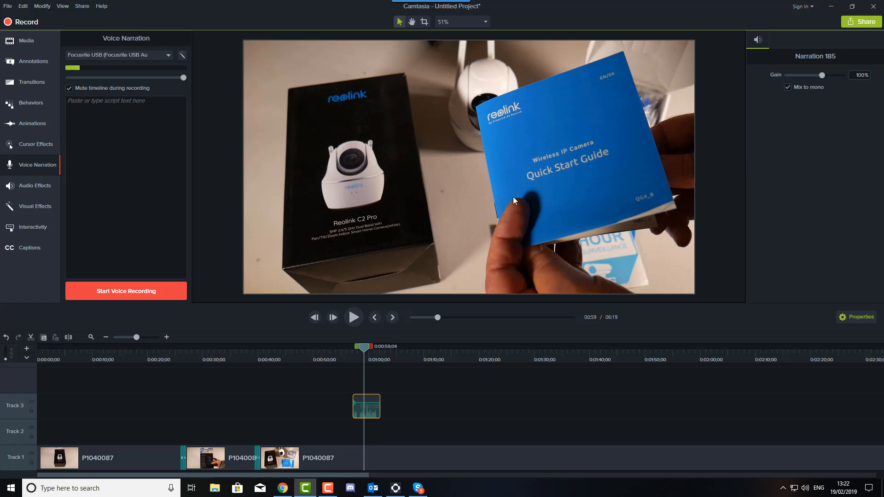
{"action": "left_click", "coordinate": [354, 317]}
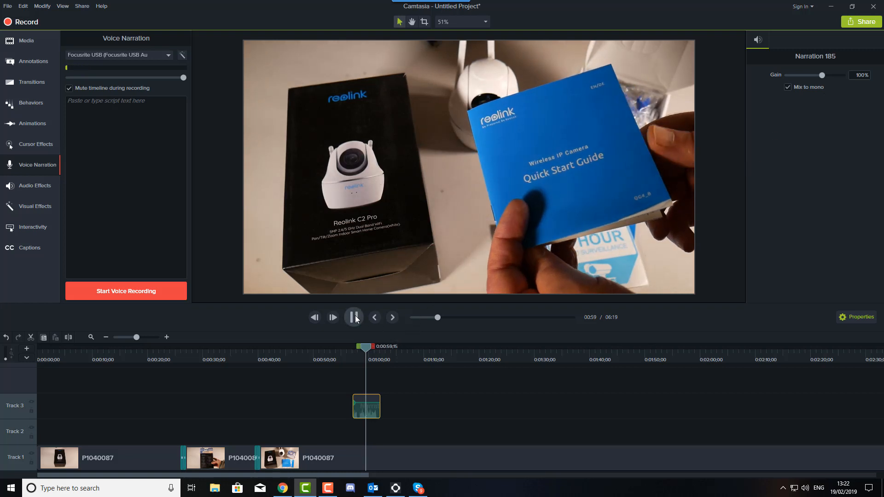
{"action": "left_click", "coordinate": [354, 317]}
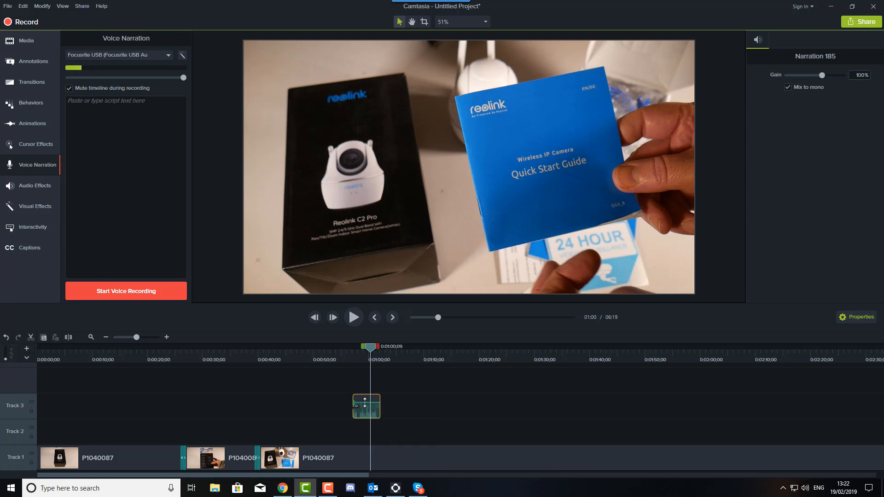
Raise the Narration 185 clip's volume slightly on Track 3 and play it back from 0:00:58;19.
{"action": "left_click_drag", "start_coordinate": [365, 403], "coordinate": [365, 400]}
{"action": "left_click_drag", "start_coordinate": [366, 350], "coordinate": [363, 350]}
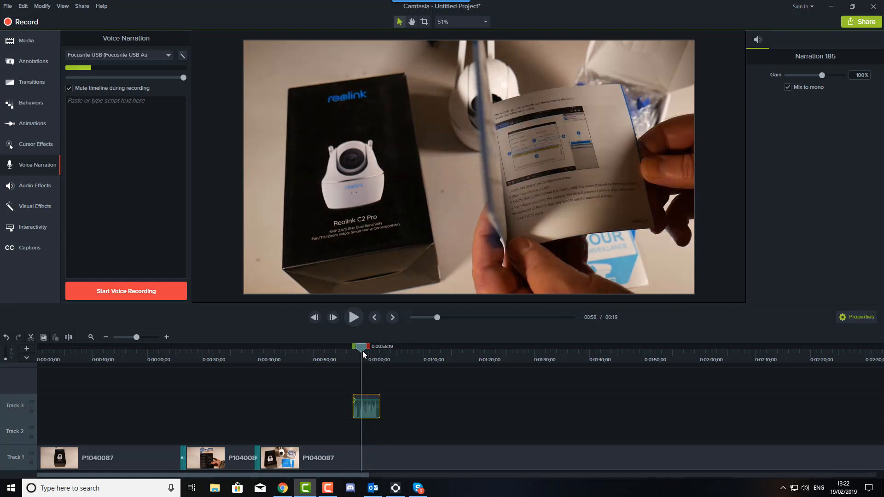
{"action": "left_click", "coordinate": [355, 317]}
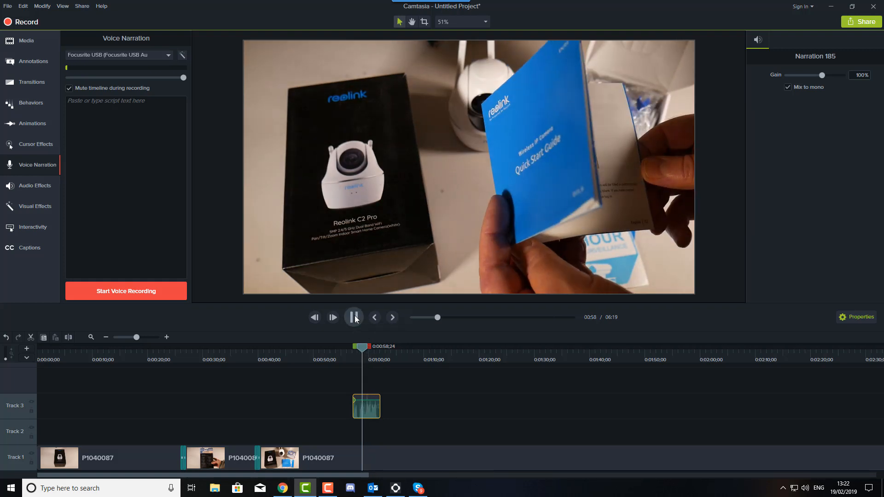
Stop the playback, bring up the visual effects, and delete the Narration 185 clip from Track 3.
{"action": "left_click", "coordinate": [354, 318]}
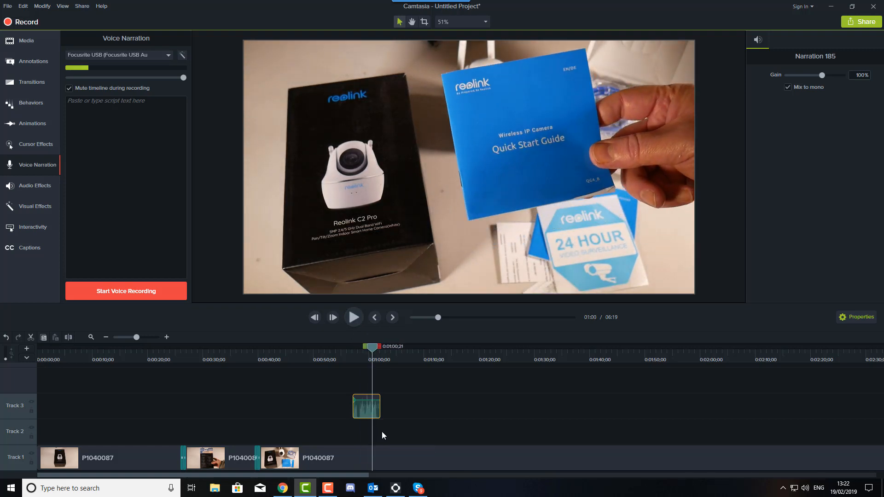
{"action": "mouse_move", "coordinate": [380, 416]}
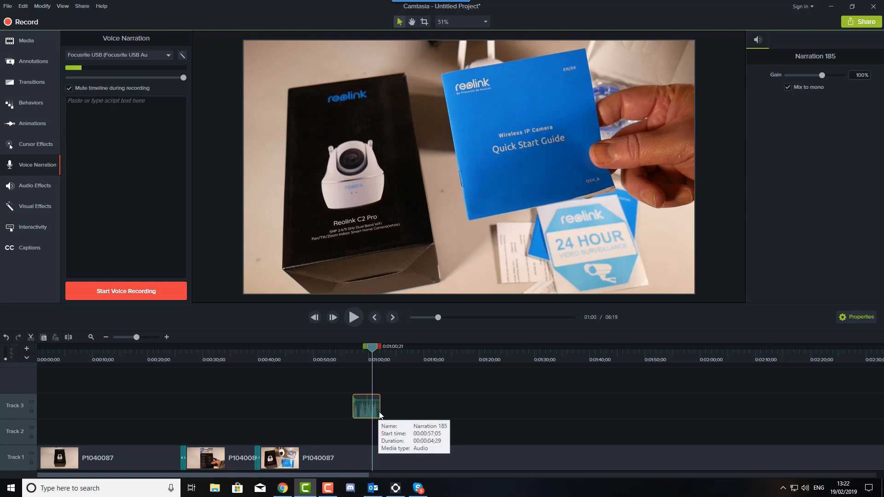
{"action": "left_click", "coordinate": [42, 211]}
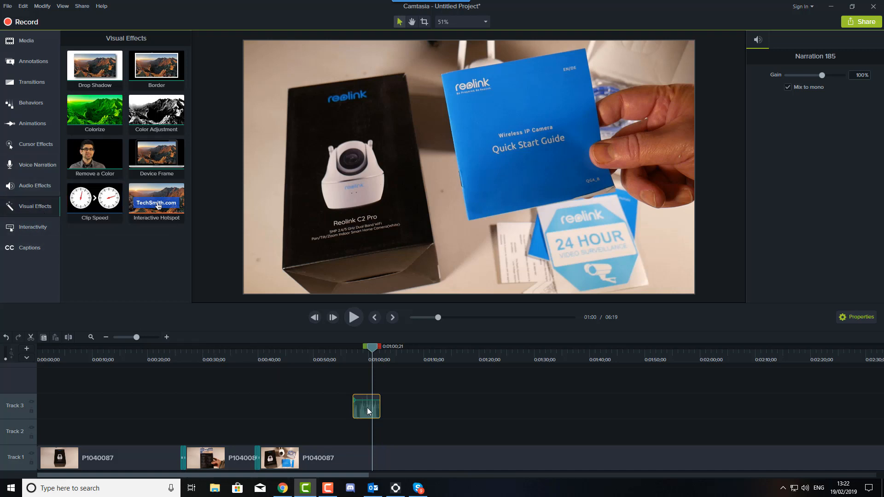
{"action": "key", "text": "Delete"}
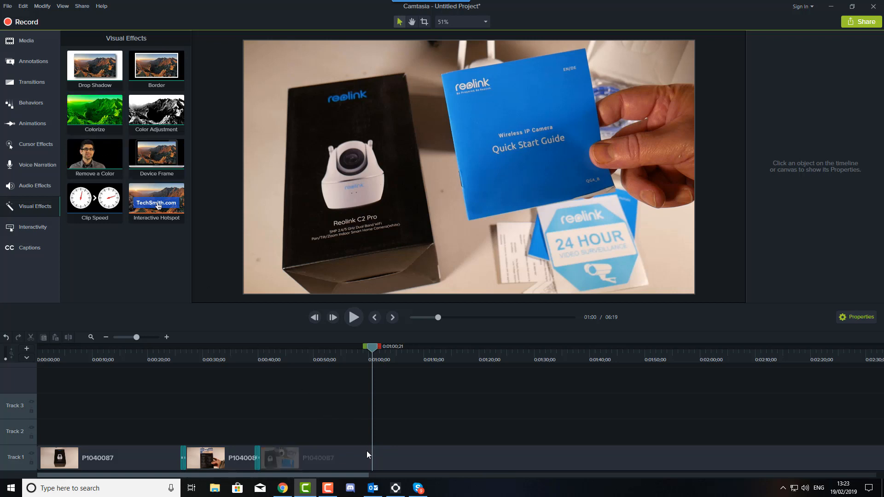
Split the last P1040087 clip on Track 1 at 0:01:00;21 and again at 0:01:03;26.
{"action": "left_click", "coordinate": [270, 454]}
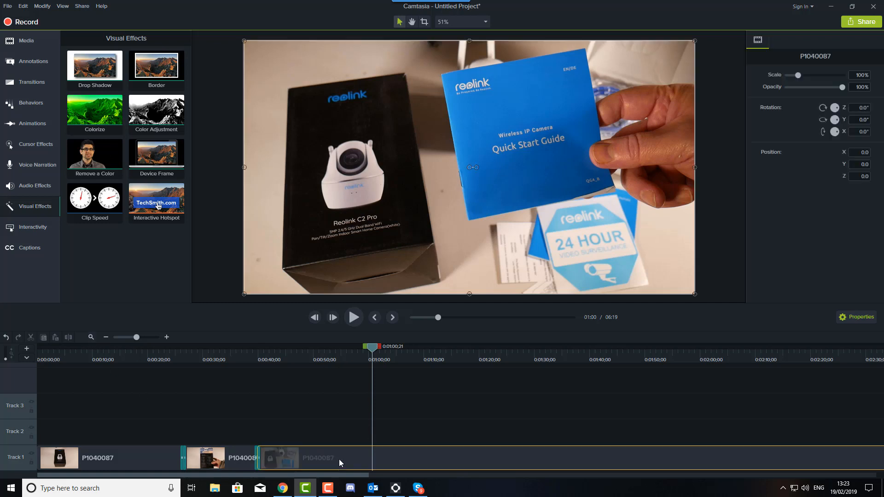
{"action": "left_click", "coordinate": [67, 337]}
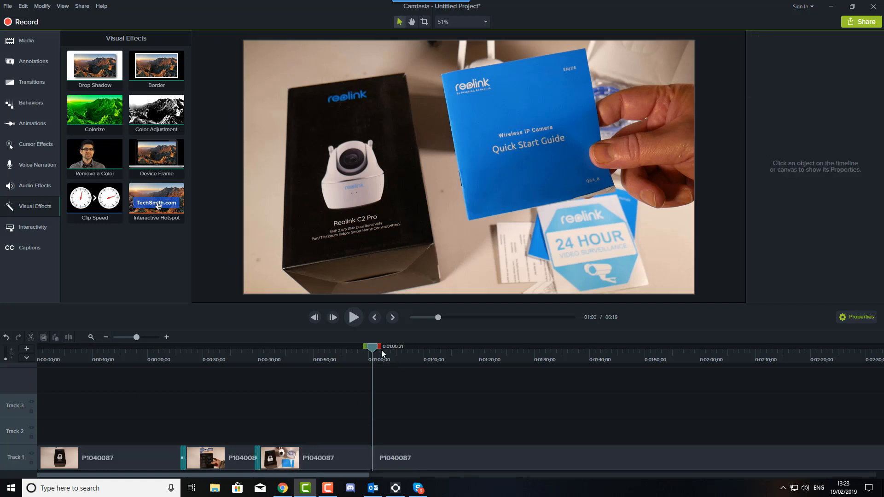
{"action": "left_click_drag", "start_coordinate": [371, 348], "coordinate": [391, 356]}
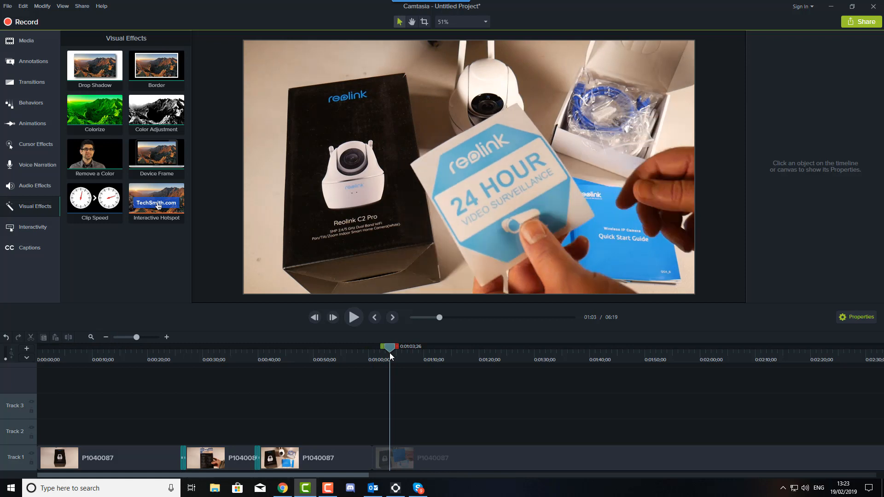
{"action": "left_click", "coordinate": [417, 467]}
{"action": "left_click", "coordinate": [68, 337]}
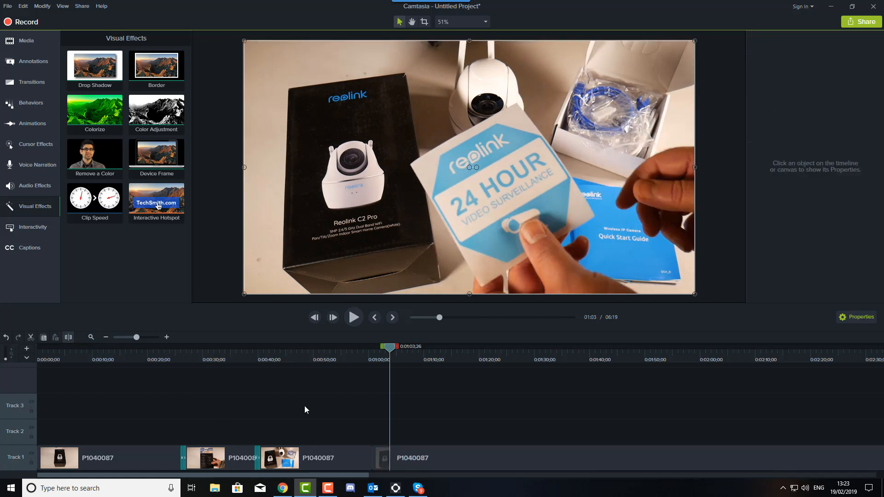
Apply Remove a Color to the short split clip and sample the Quick Start Guide's blue at 0:01:02;13 as the color.
{"action": "left_click", "coordinate": [381, 463]}
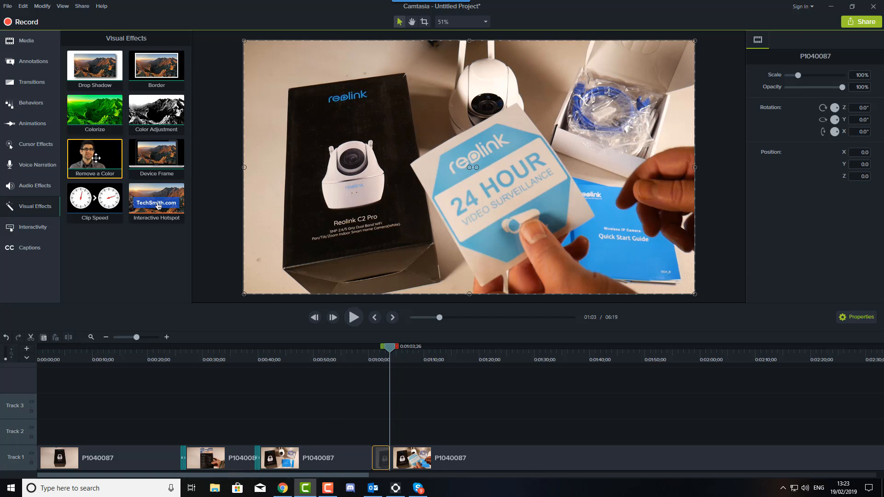
{"action": "left_click_drag", "start_coordinate": [96, 158], "coordinate": [381, 460]}
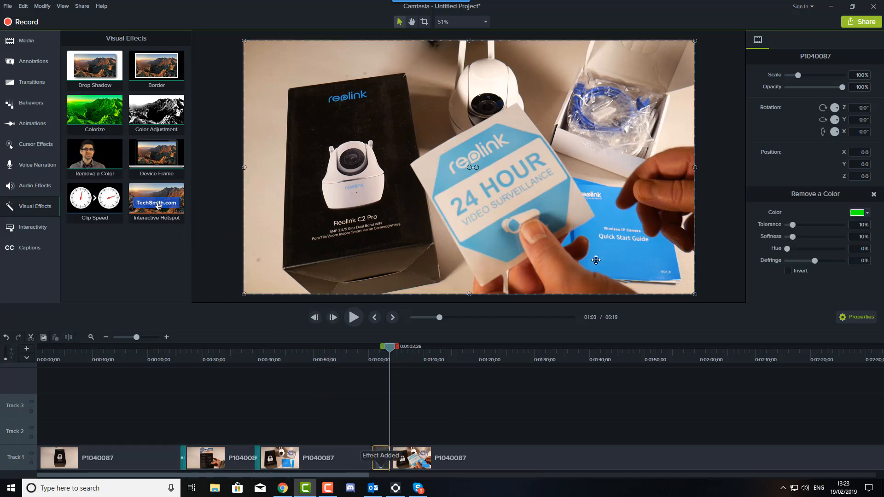
{"action": "left_click_drag", "start_coordinate": [389, 354], "coordinate": [382, 353]}
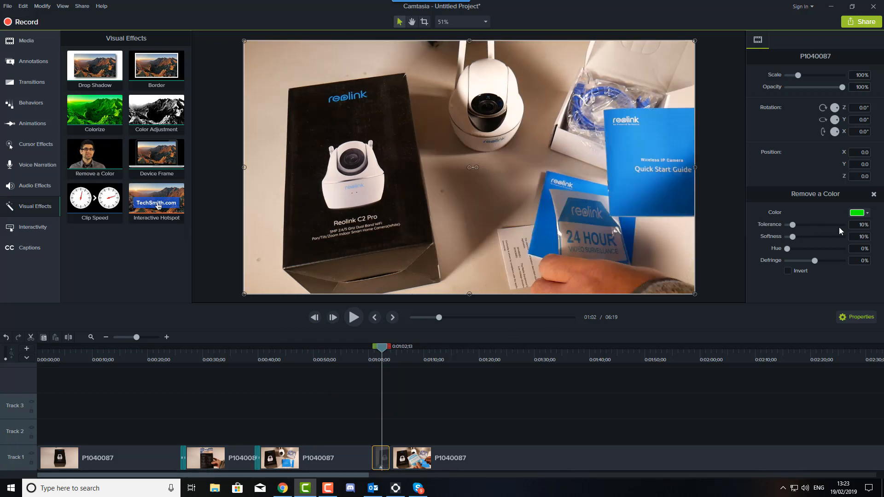
{"action": "left_click", "coordinate": [867, 215]}
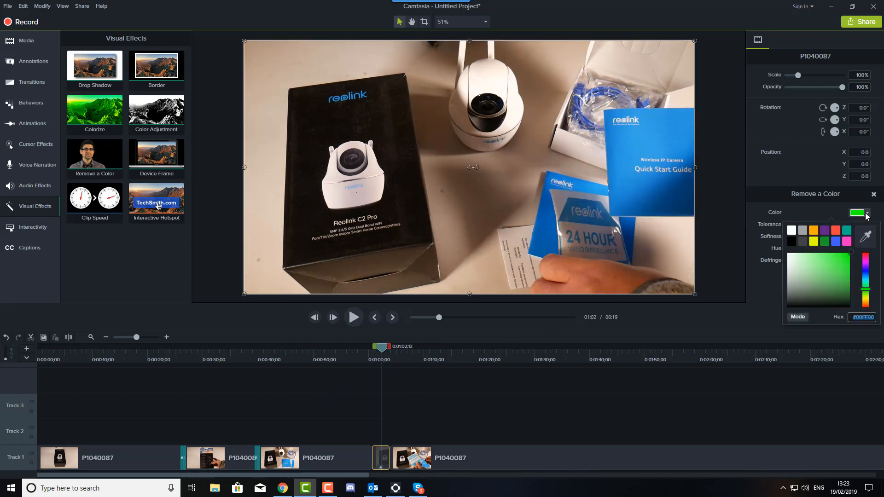
{"action": "left_click", "coordinate": [865, 237]}
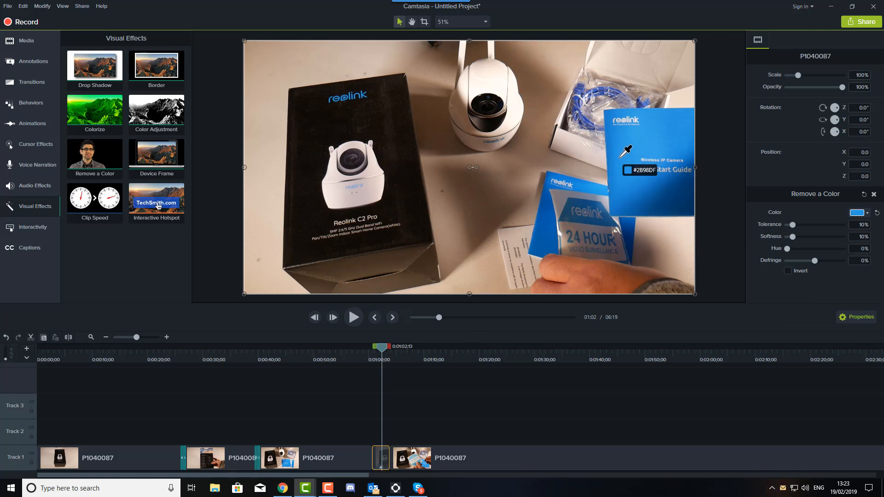
{"action": "left_click", "coordinate": [623, 173]}
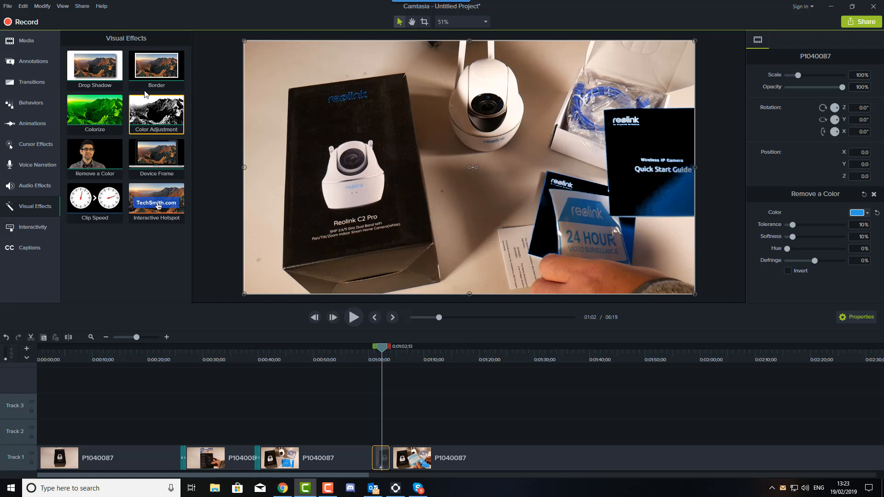
Undo the color choice, the Remove a Color effect and both splits on Track 1.
{"action": "left_click", "coordinate": [23, 7]}
{"action": "left_click", "coordinate": [28, 18]}
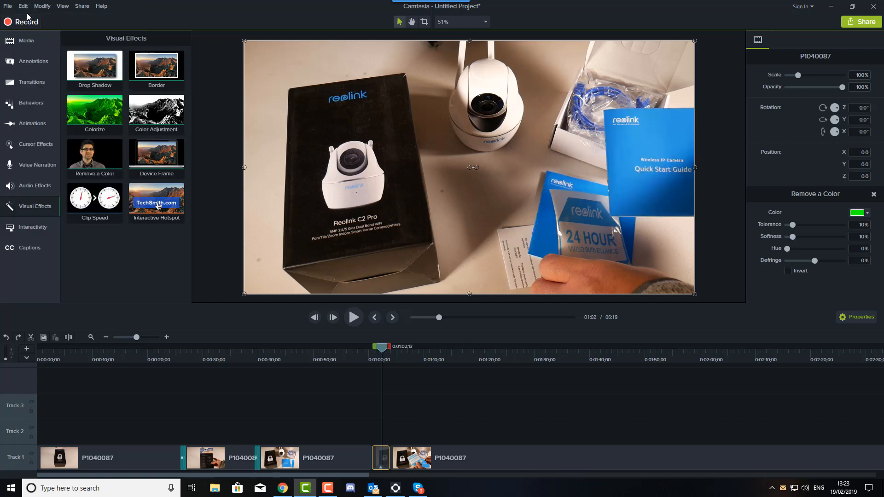
{"action": "left_click", "coordinate": [19, 6]}
{"action": "left_click", "coordinate": [29, 17]}
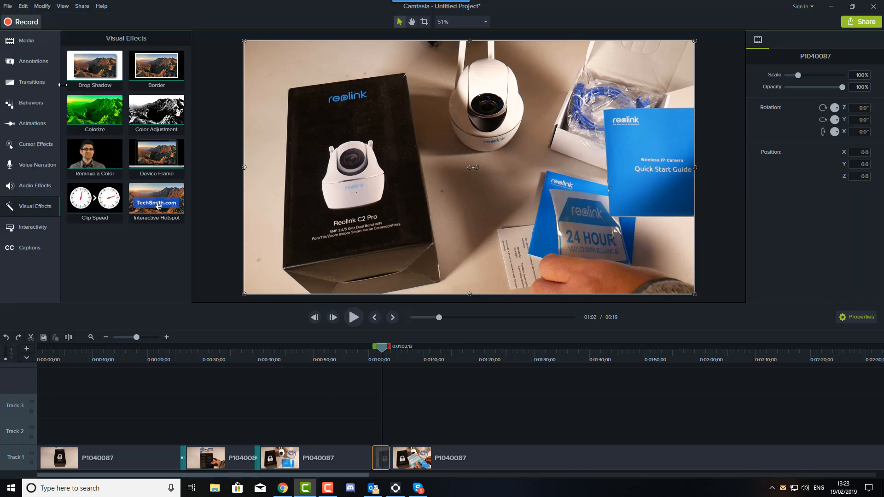
{"action": "left_click", "coordinate": [24, 6]}
{"action": "left_click", "coordinate": [28, 18]}
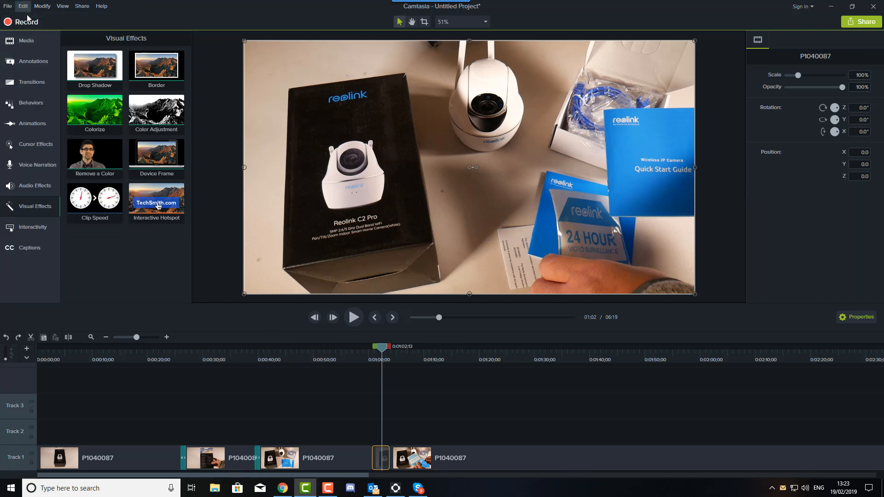
{"action": "left_click", "coordinate": [23, 6]}
{"action": "left_click", "coordinate": [30, 17]}
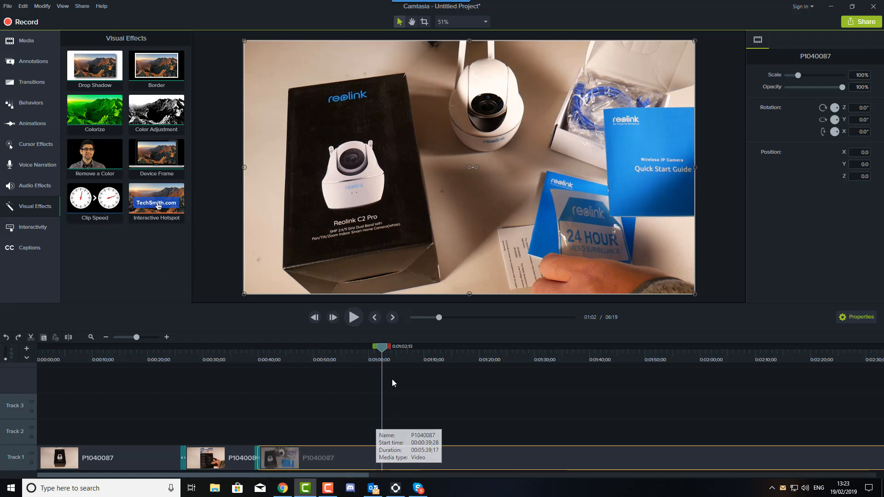
Split the last P1040087 clip on Track 1 at 0:00:50;13 and again at 0:01:49;18.
{"action": "left_click_drag", "start_coordinate": [382, 351], "coordinate": [318, 435]}
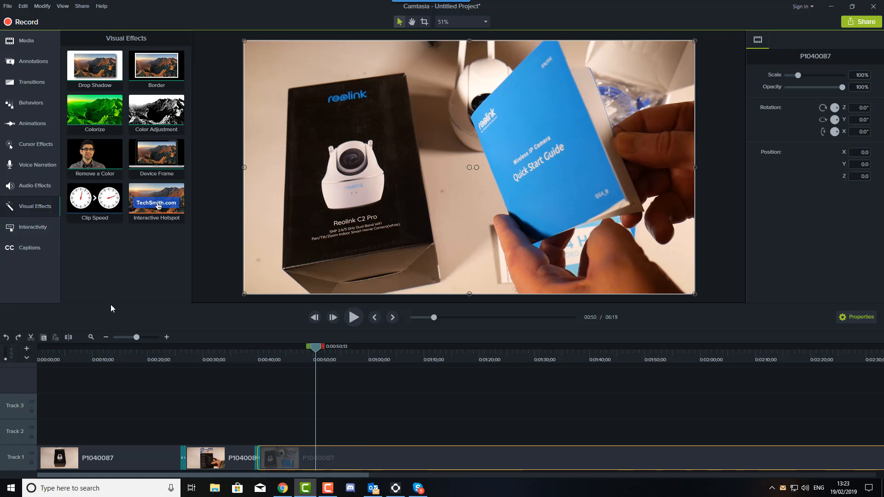
{"action": "left_click", "coordinate": [240, 379]}
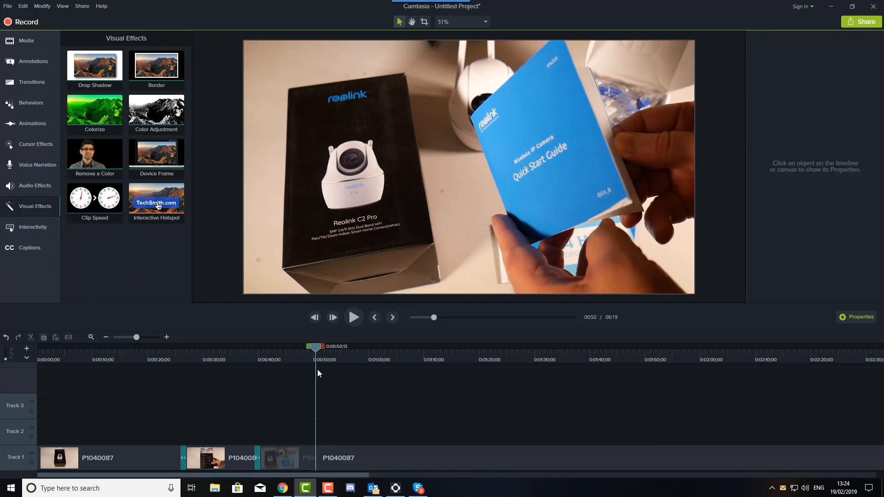
{"action": "left_click_drag", "start_coordinate": [317, 363], "coordinate": [641, 372]}
{"action": "left_click", "coordinate": [670, 463]}
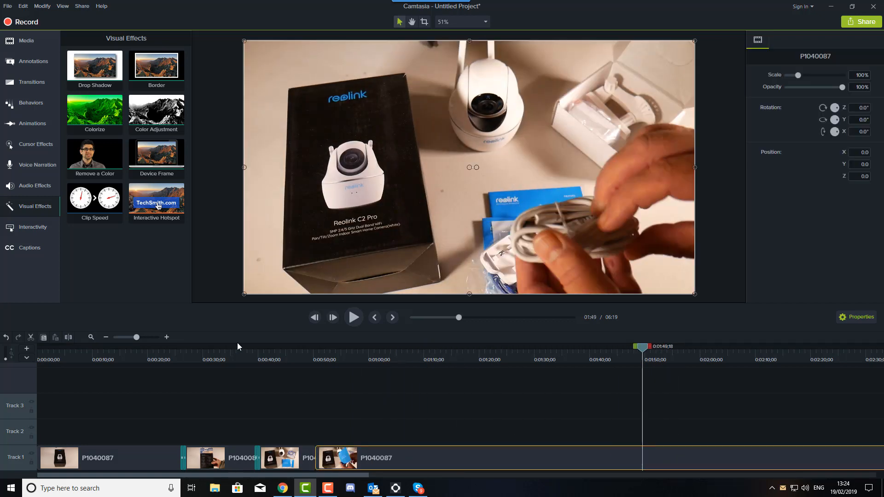
{"action": "left_click", "coordinate": [73, 335]}
Add Clip Speed to the newly separated section, set its speed to 13.05x, and play it back from about 0:00:50.
{"action": "right_click", "coordinate": [459, 457]}
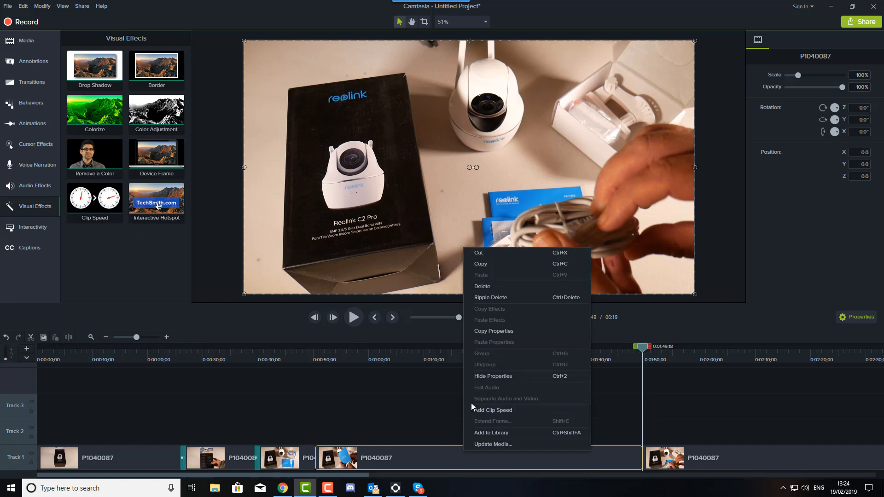
{"action": "left_click", "coordinate": [505, 410]}
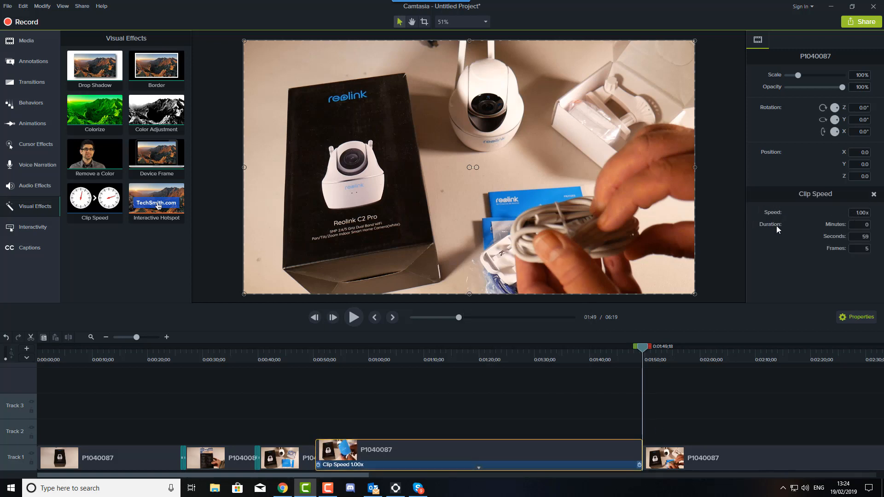
{"action": "left_click", "coordinate": [858, 213]}
{"action": "key", "text": "Return"}
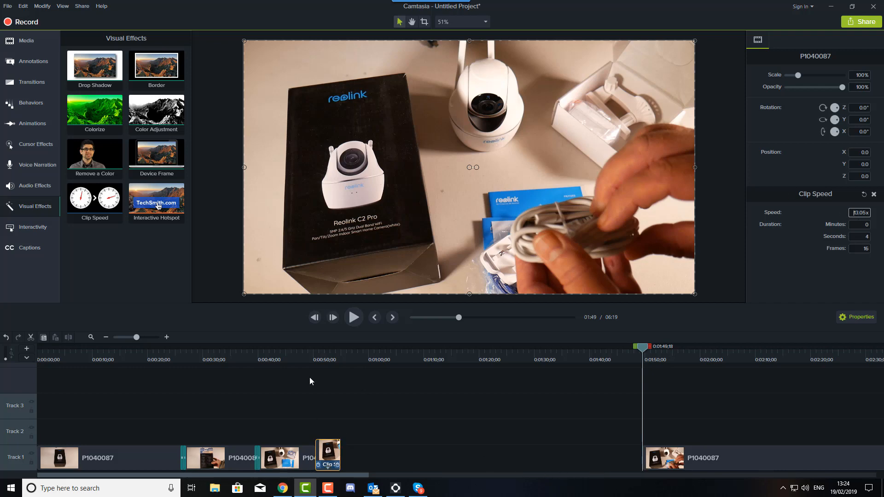
{"action": "left_click", "coordinate": [321, 359]}
{"action": "left_click", "coordinate": [353, 318]}
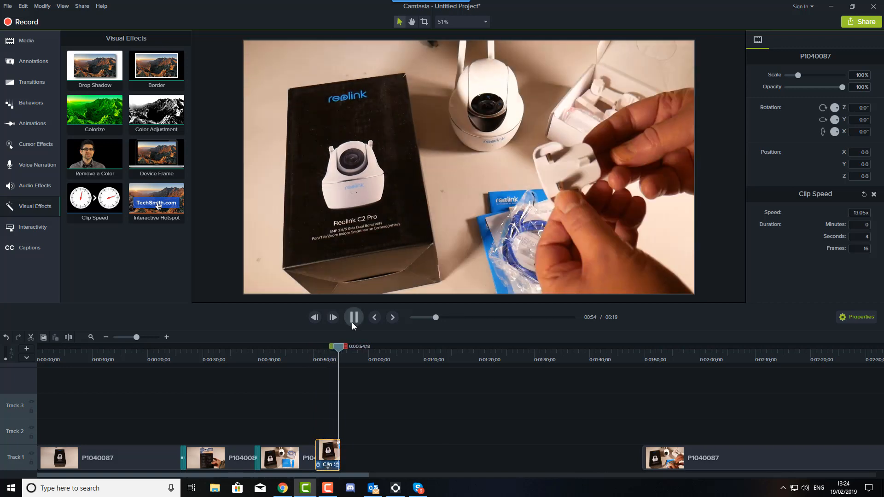
{"action": "left_click", "coordinate": [352, 320]}
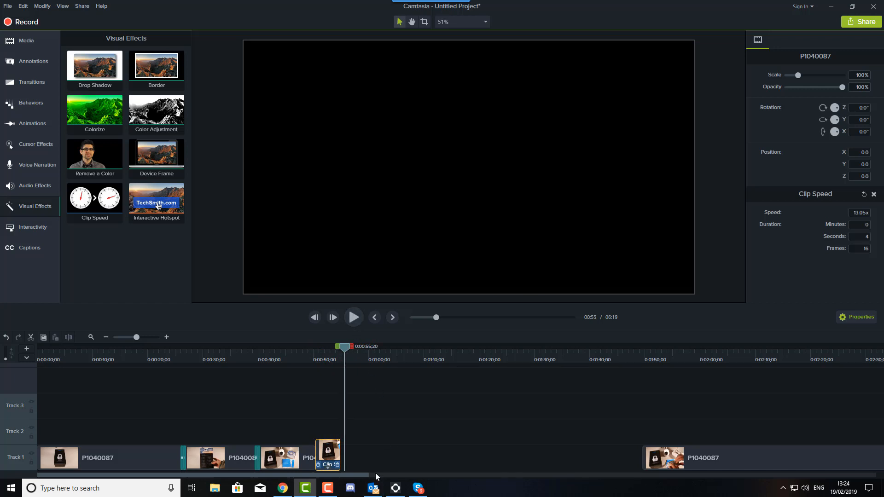
Undo the speed change, the Clip Speed effect and both splits on Track 1.
{"action": "left_click", "coordinate": [23, 6]}
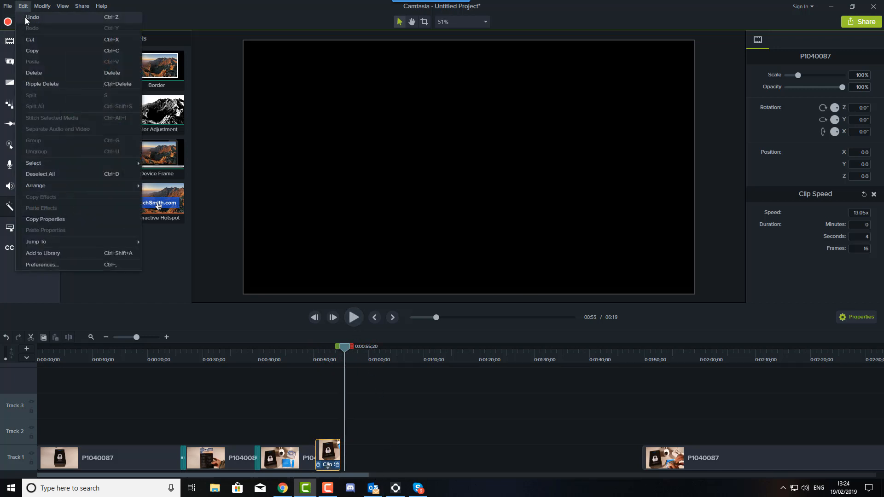
{"action": "left_click", "coordinate": [26, 10]}
{"action": "left_click", "coordinate": [25, 9]}
{"action": "left_click", "coordinate": [28, 18]}
{"action": "left_click", "coordinate": [24, 7]}
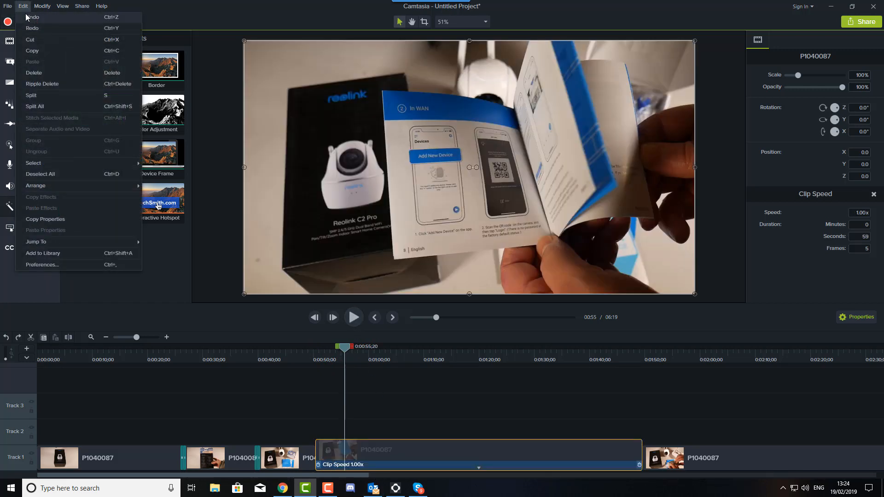
{"action": "left_click", "coordinate": [26, 17]}
{"action": "left_click", "coordinate": [23, 6]}
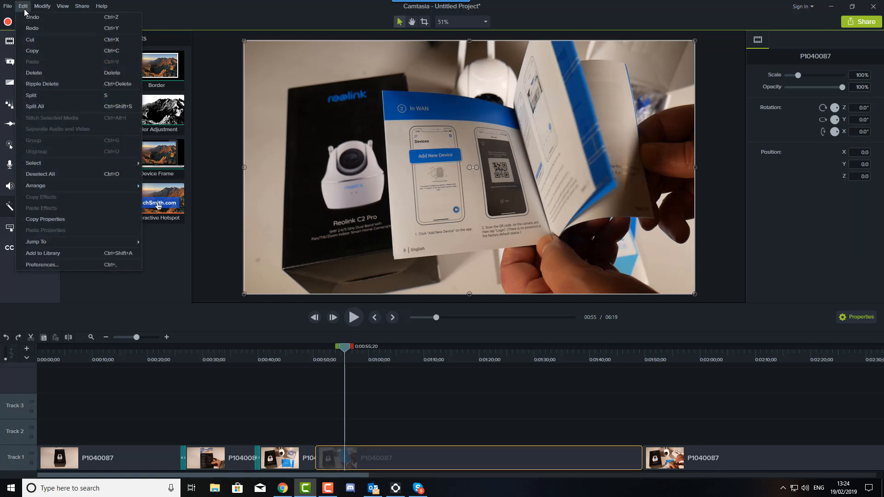
{"action": "left_click", "coordinate": [27, 17]}
{"action": "left_click", "coordinate": [23, 7]}
{"action": "left_click", "coordinate": [27, 17]}
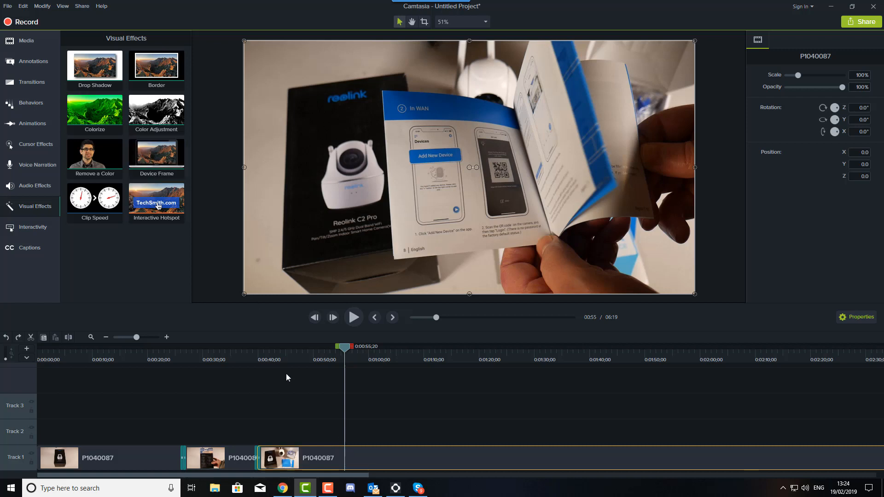
Try to apply the Device Frame effect to the last P1040087 clip on Track 1.
{"action": "left_click_drag", "start_coordinate": [163, 154], "coordinate": [369, 407]}
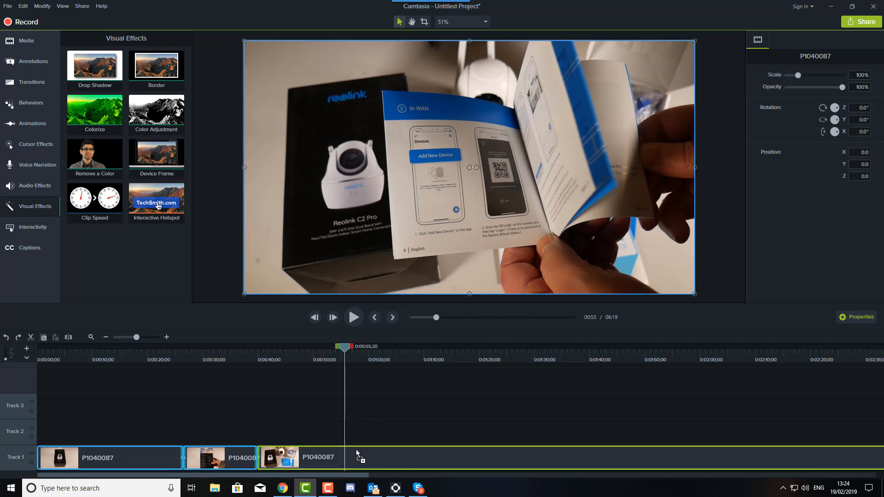
{"action": "left_click_drag", "start_coordinate": [356, 449], "coordinate": [352, 461]}
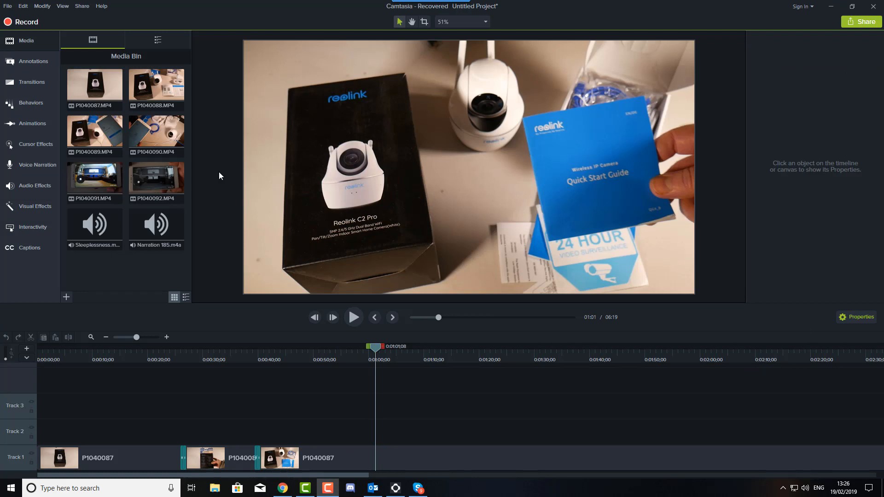
Compare the media bin with the Library and examine the Library's list of asset folders.
{"action": "left_click", "coordinate": [150, 40]}
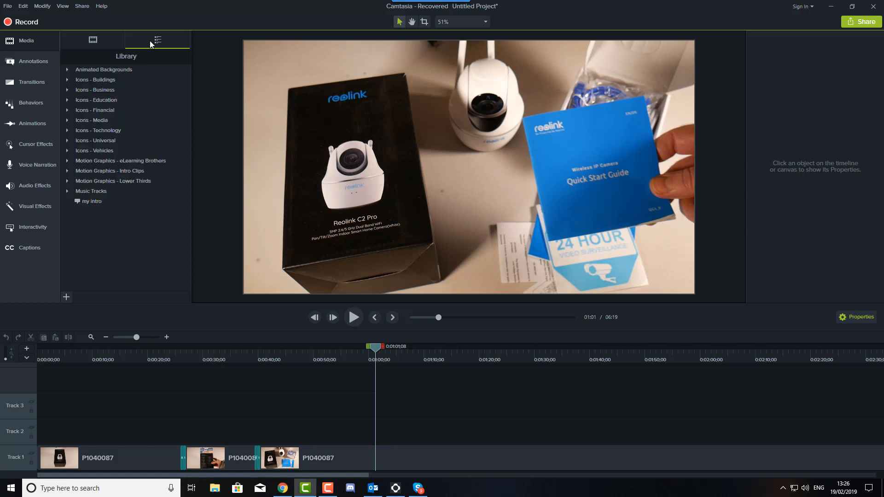
{"action": "left_click", "coordinate": [108, 39]}
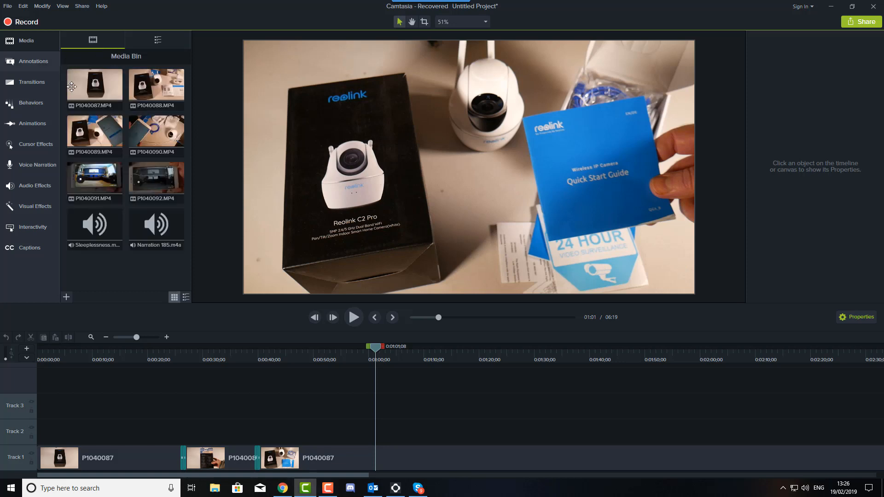
{"action": "left_click", "coordinate": [159, 40]}
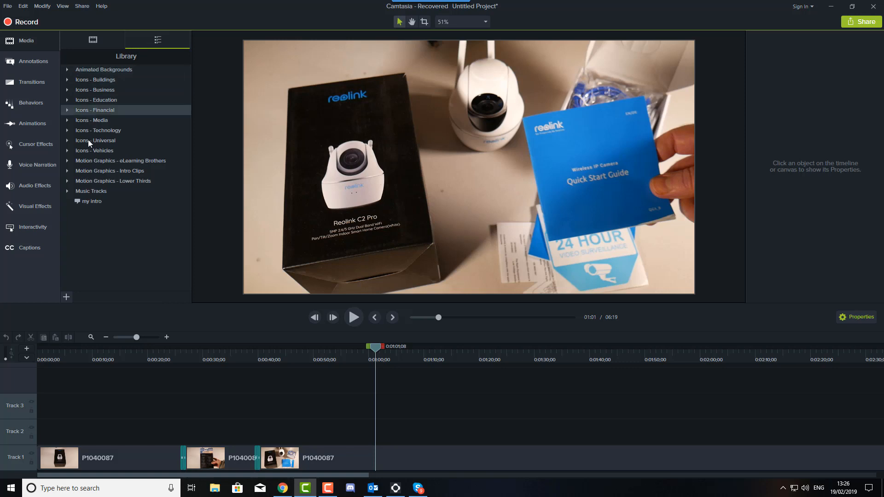
Examine the contents of the Animated Backgrounds and Icons - Buildings folders in the Library, and collapse both.
{"action": "left_click", "coordinate": [68, 69]}
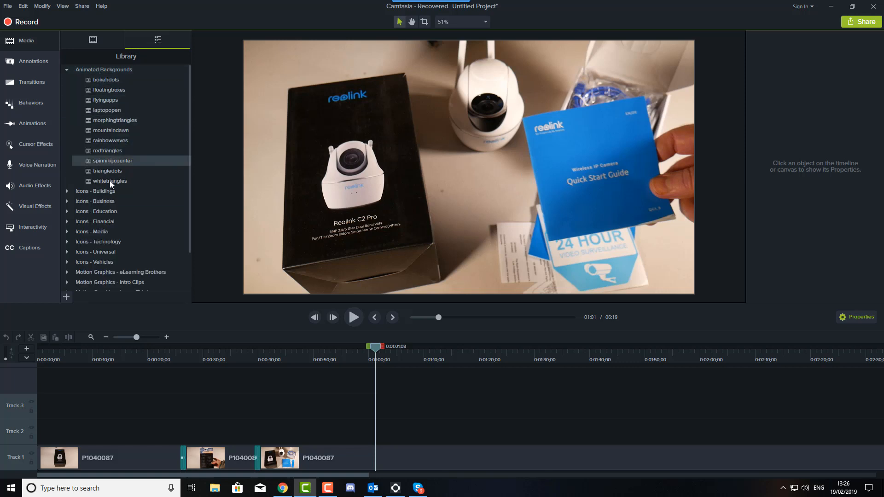
{"action": "left_click", "coordinate": [67, 192]}
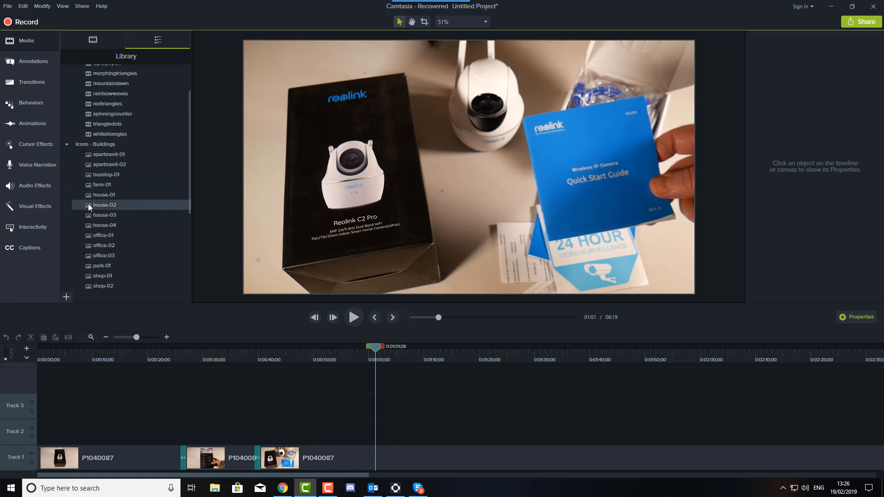
{"action": "left_click", "coordinate": [66, 145]}
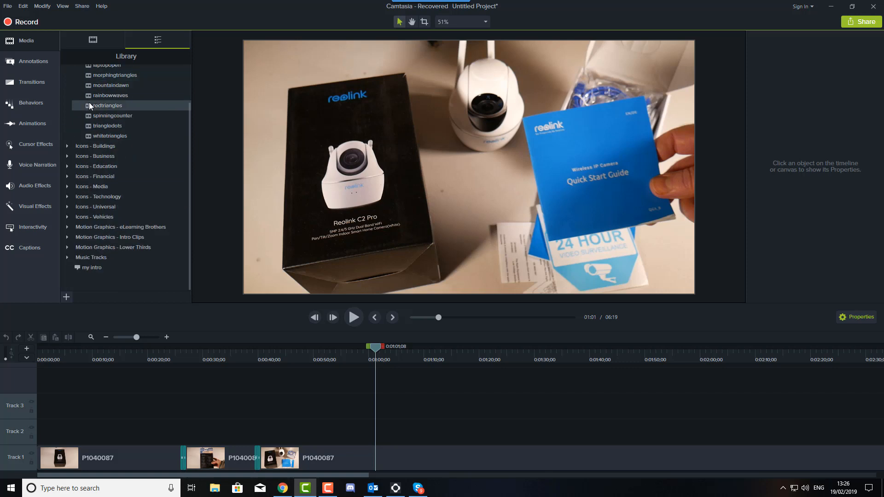
{"action": "scroll", "coordinate": [89, 102], "scroll_direction": "up", "scroll_amount": 2}
{"action": "left_click", "coordinate": [66, 70]}
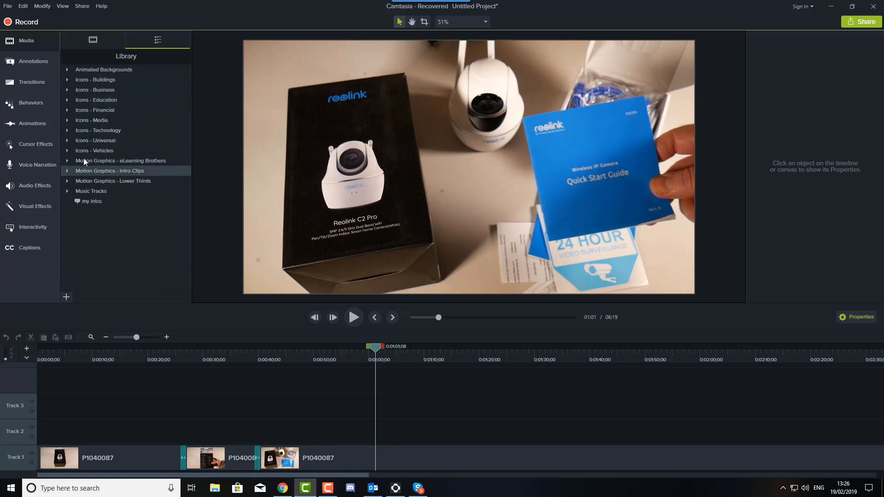
Try the harddrive-01 technology icon on Track 2 at about 0:01:01, scaled to about 45%, and delete it.
{"action": "left_click", "coordinate": [66, 130]}
{"action": "scroll", "coordinate": [142, 217], "scroll_direction": "down", "scroll_amount": 3}
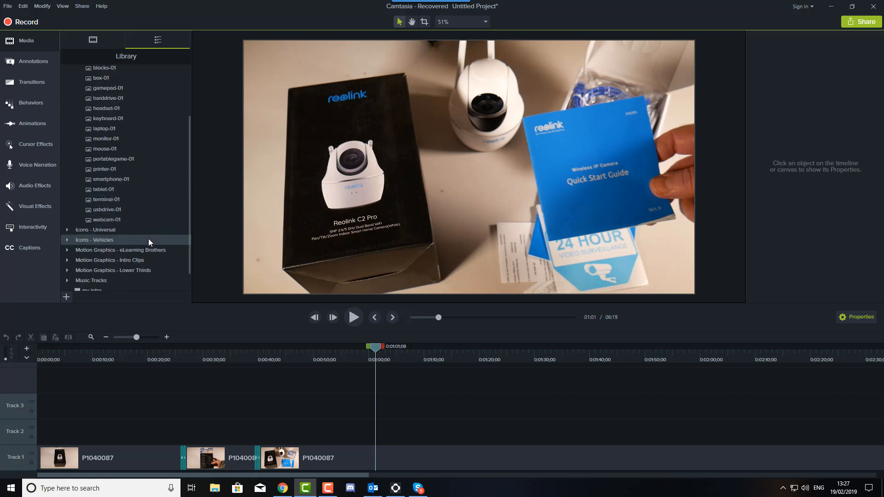
{"action": "scroll", "coordinate": [148, 247], "scroll_direction": "up", "scroll_amount": 2}
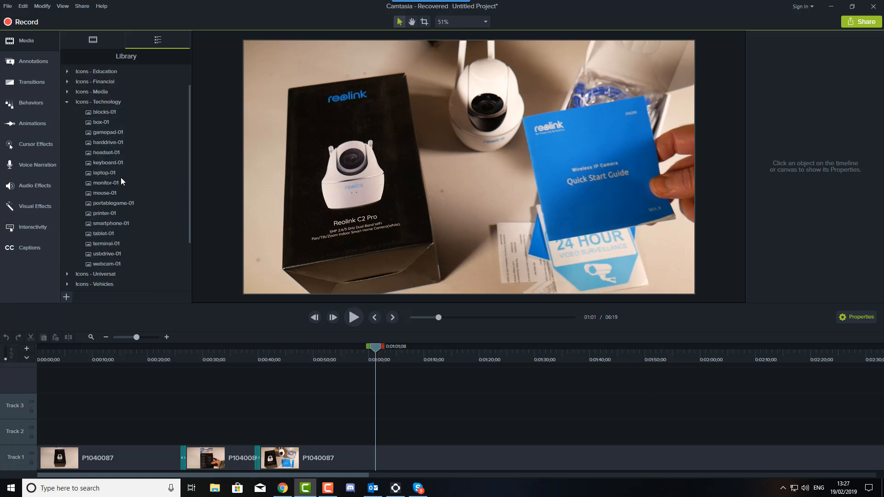
{"action": "left_click_drag", "start_coordinate": [108, 145], "coordinate": [389, 443]}
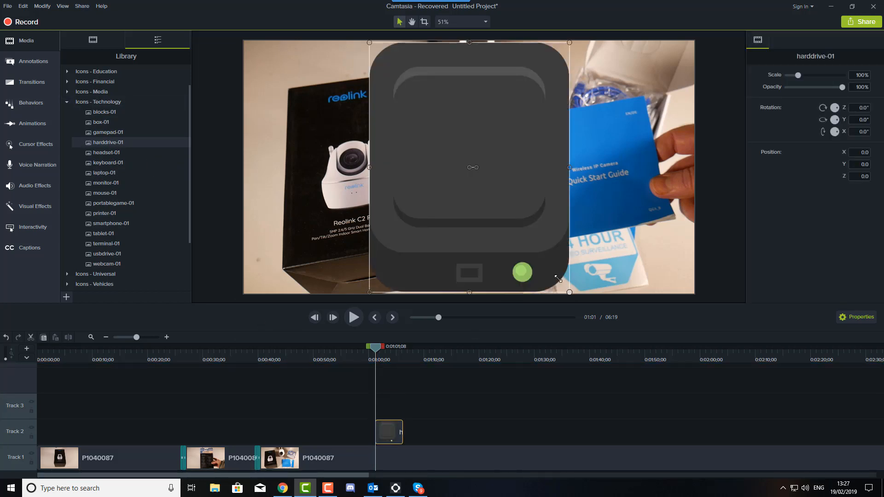
{"action": "left_click_drag", "start_coordinate": [558, 279], "coordinate": [428, 157]}
{"action": "left_click_drag", "start_coordinate": [398, 117], "coordinate": [483, 185]}
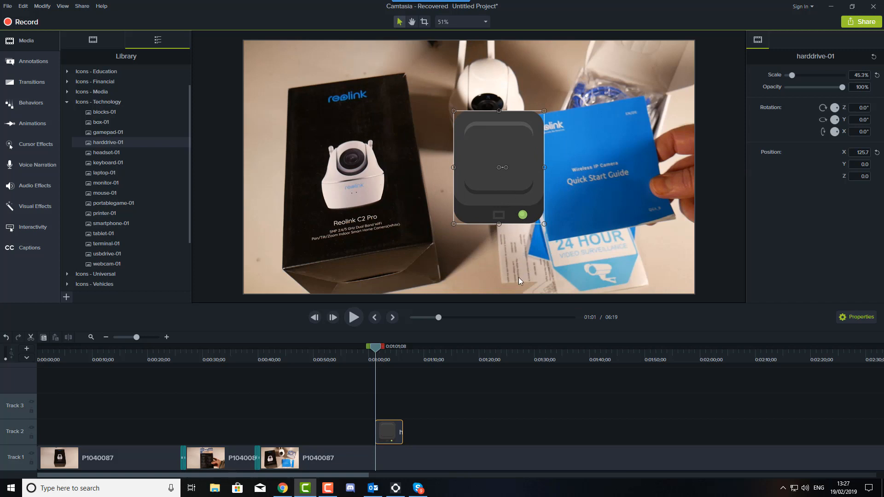
{"action": "key", "text": "Delete"}
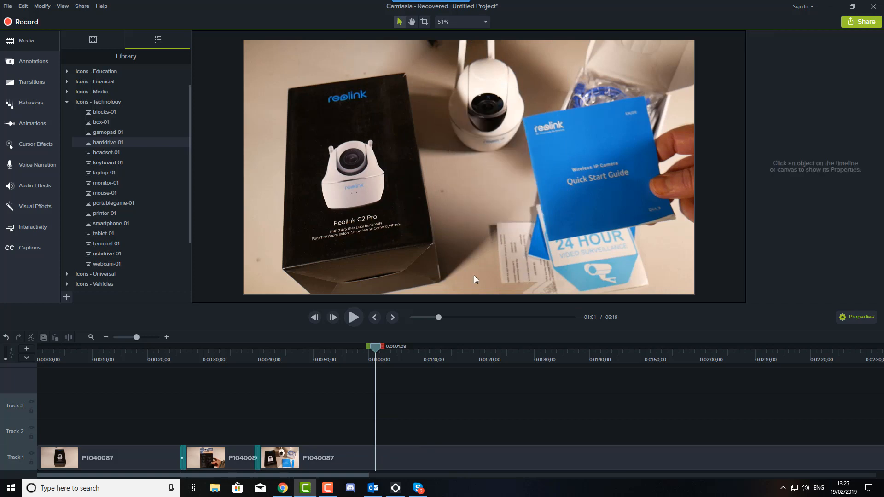
{"action": "left_click", "coordinate": [66, 102]}
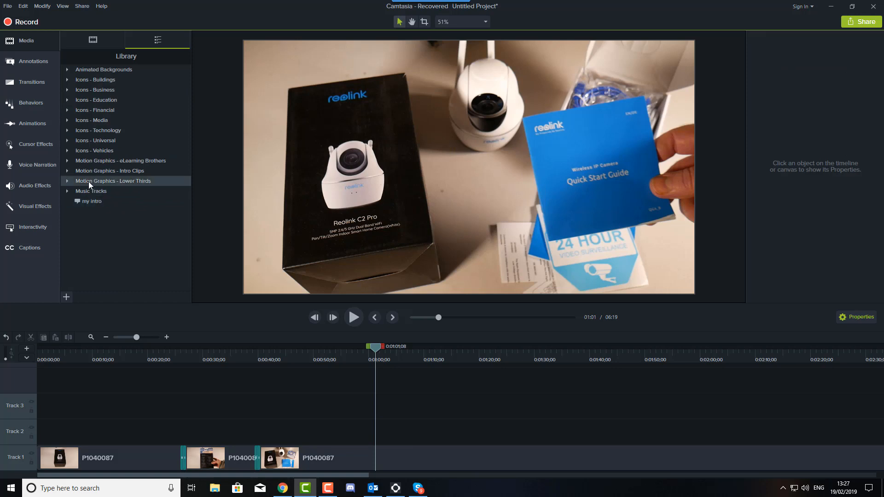
Examine the Library's Motion Graphics folders for intro clips, eLearning Brothers assets and lower thirds.
{"action": "left_click", "coordinate": [67, 171]}
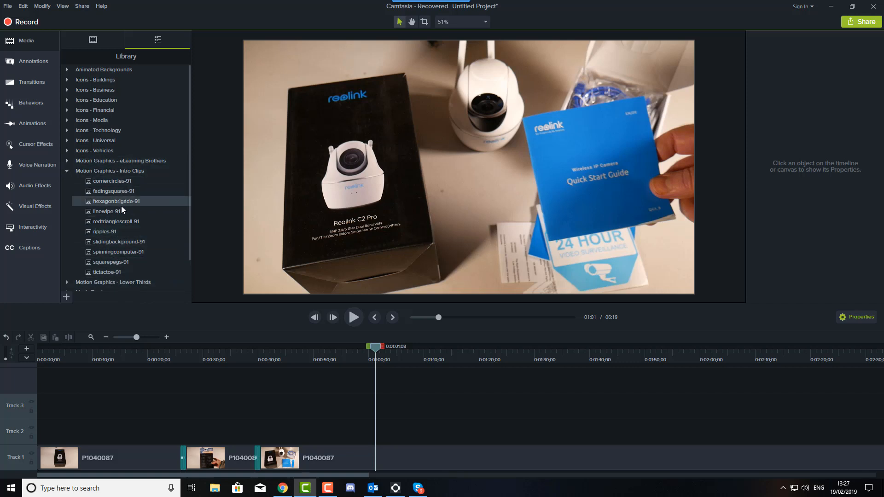
{"action": "left_click", "coordinate": [67, 171]}
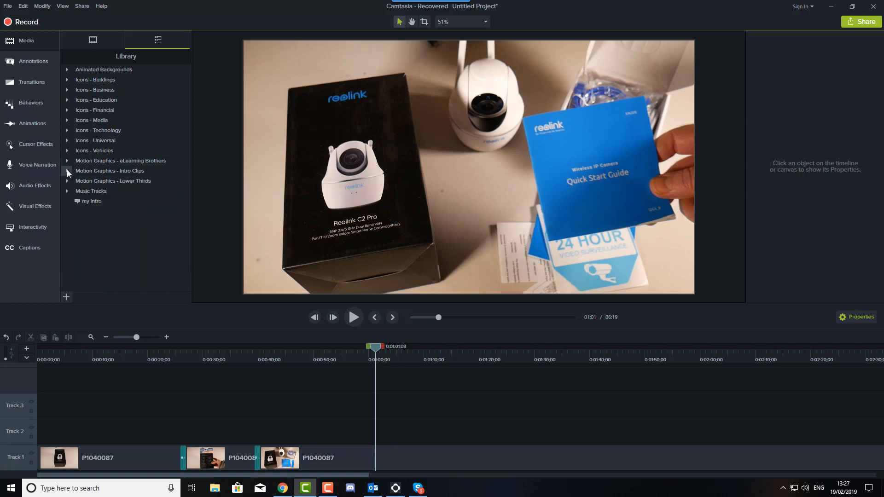
{"action": "left_click", "coordinate": [67, 161]}
{"action": "left_click", "coordinate": [67, 162]}
{"action": "left_click", "coordinate": [67, 181]}
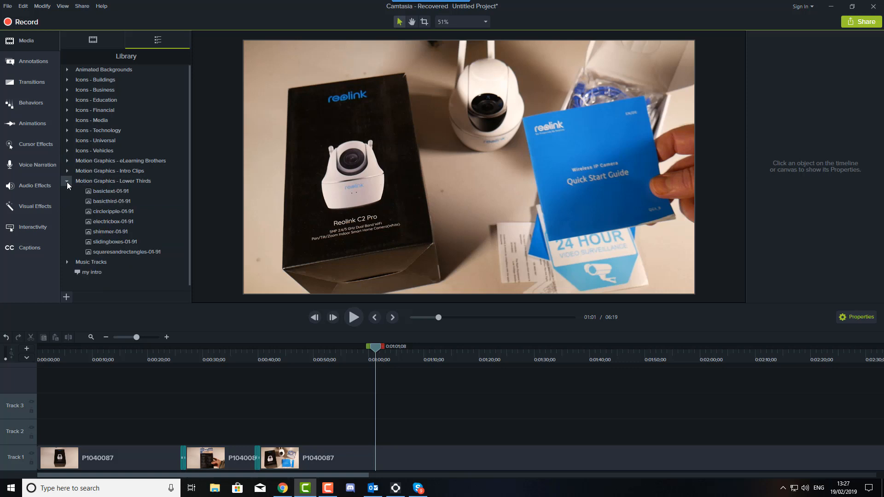
{"action": "left_click", "coordinate": [67, 161]}
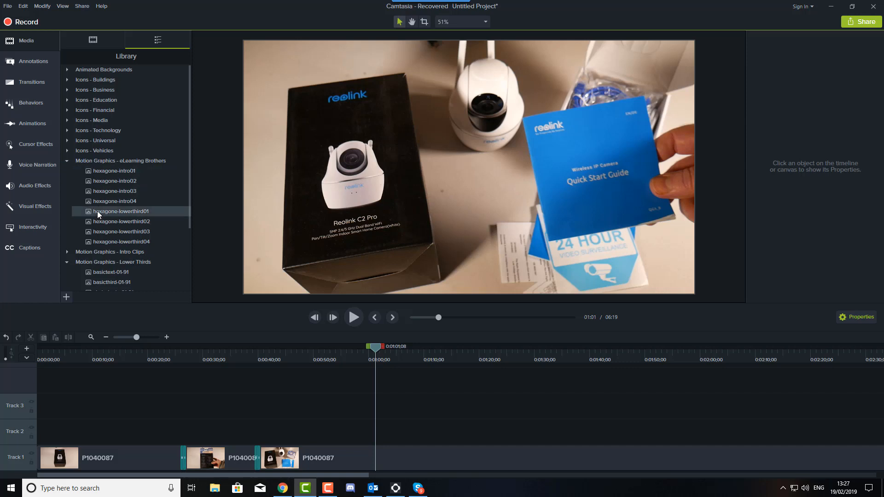
{"action": "left_click", "coordinate": [66, 161]}
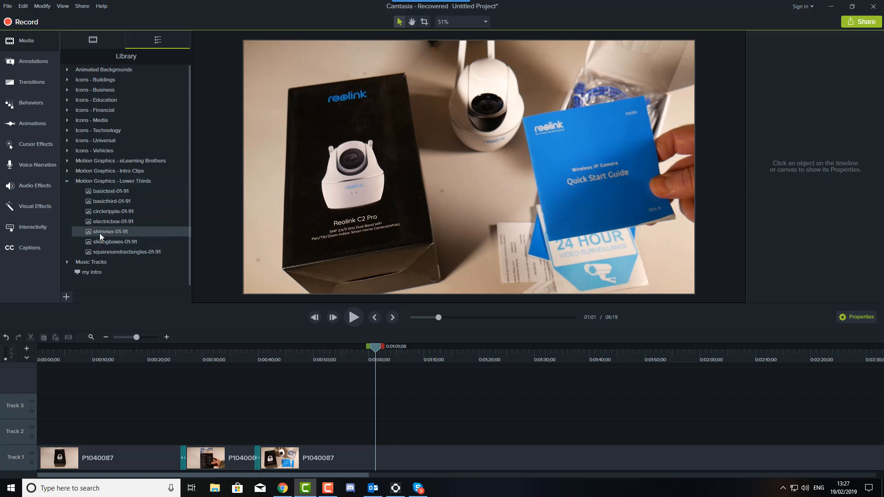
Add the slidingboxes-01-91 lower third to Track 2 just after 0:01:01 and preview its animation up to about 0:01:06.
{"action": "left_click_drag", "start_coordinate": [92, 241], "coordinate": [391, 441]}
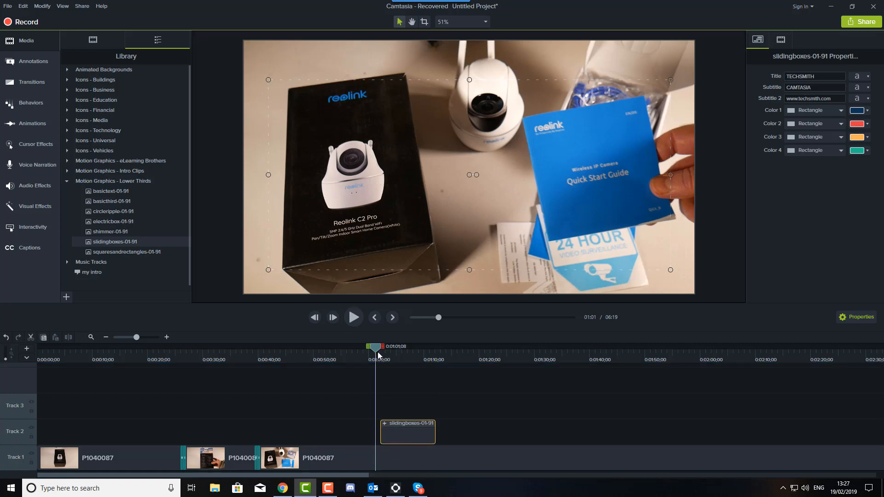
{"action": "mouse_move", "coordinate": [380, 351]}
{"action": "left_mouse_down"}
{"action": "mouse_move", "coordinate": [413, 354]}
{"action": "mouse_move", "coordinate": [380, 359]}
{"action": "left_mouse_up"}
{"action": "left_click", "coordinate": [353, 318]}
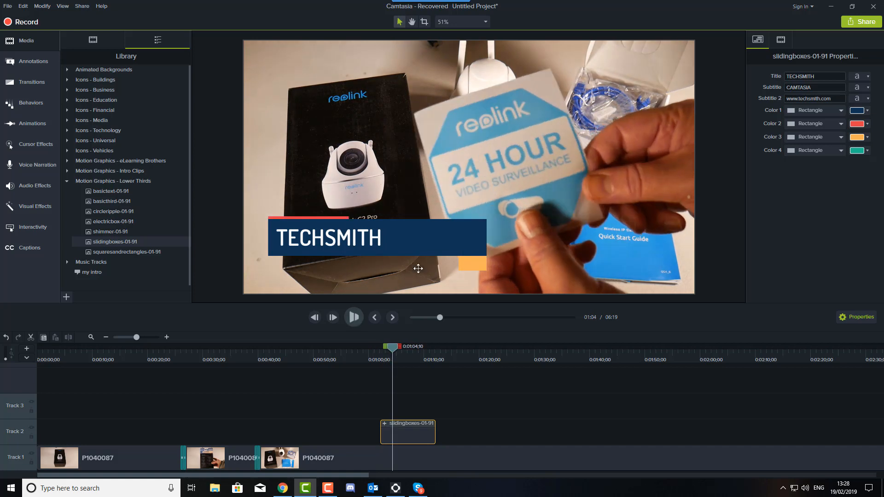
{"action": "left_click", "coordinate": [313, 213]}
{"action": "left_click_drag", "start_coordinate": [391, 352], "coordinate": [406, 357]}
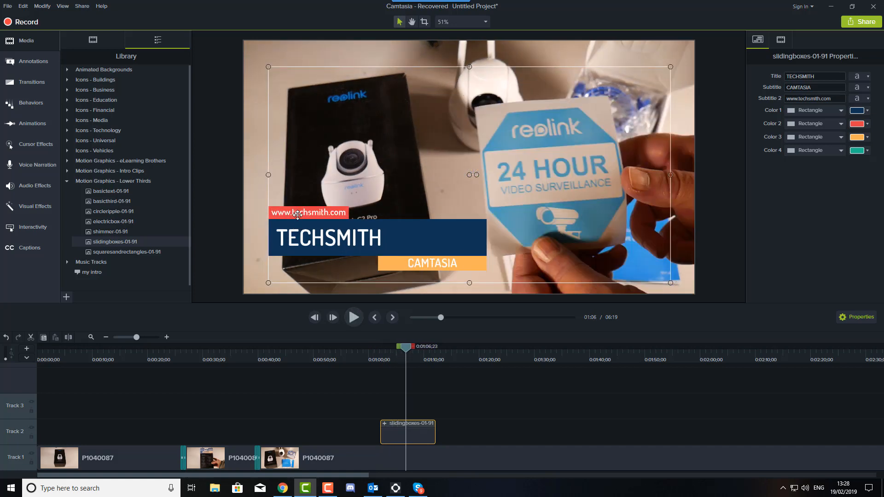
Change the title text of the sliding boxes lower third to "Britec".
{"action": "double_click", "coordinate": [340, 244]}
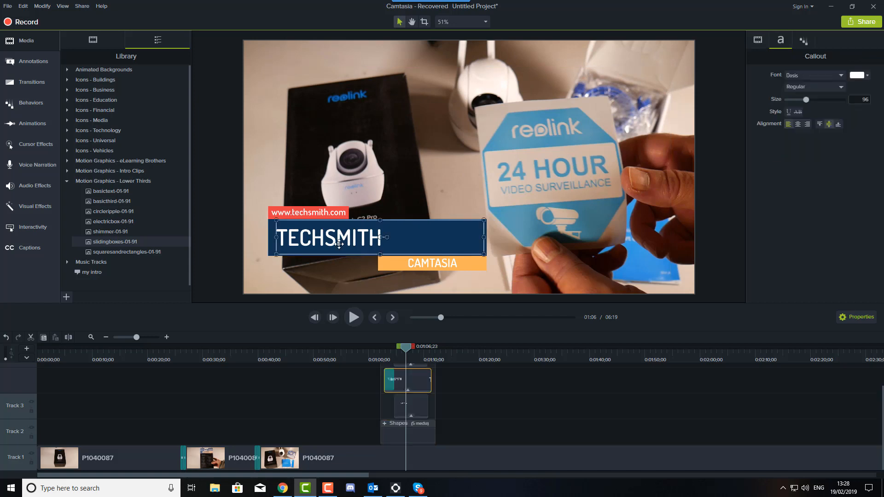
{"action": "double_click", "coordinate": [352, 234]}
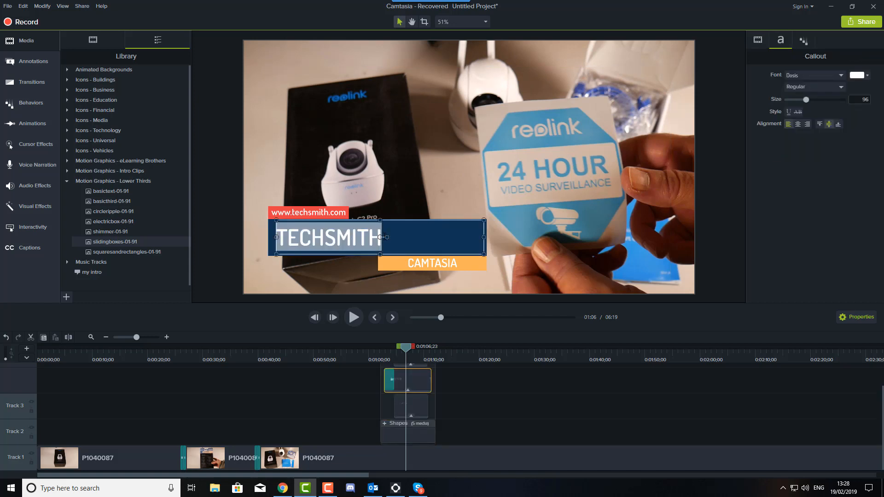
{"action": "type", "text": "Britec"}
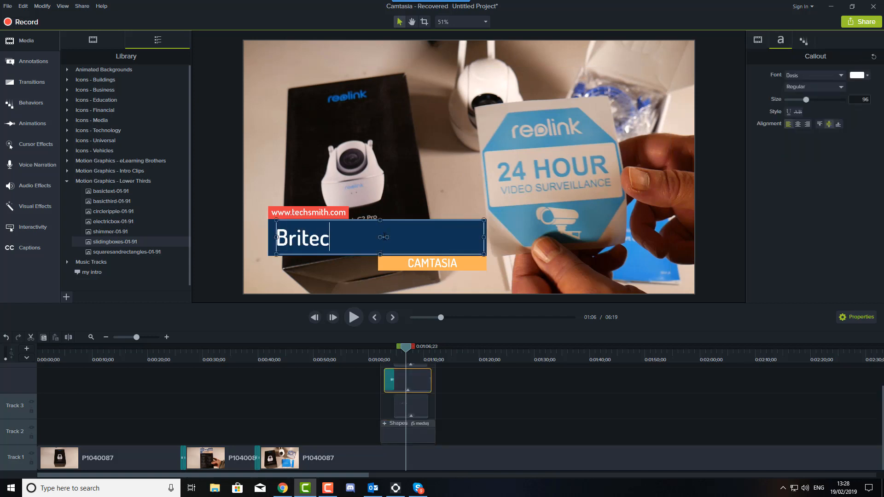
{"action": "left_click", "coordinate": [332, 272]}
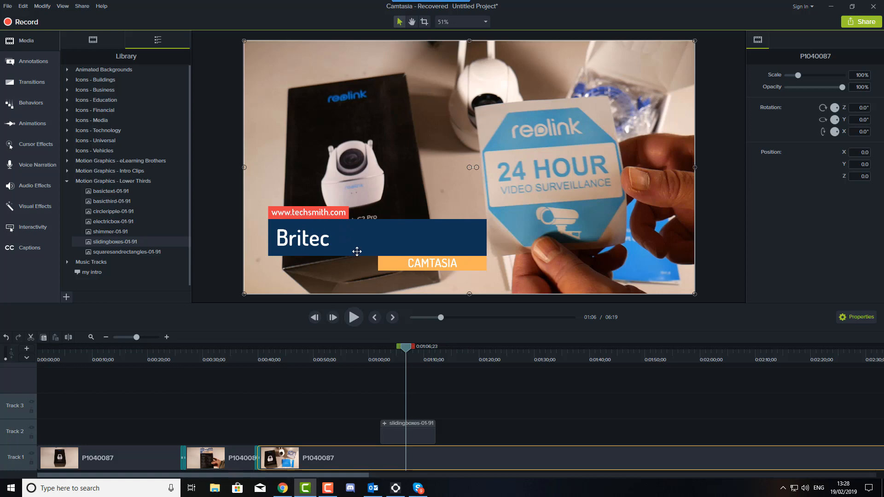
Return the playhead to about 0:01:00, view the transitions and behaviors, and delete the sliding boxes lower third from Track 2.
{"action": "left_click_drag", "start_coordinate": [411, 353], "coordinate": [367, 365]}
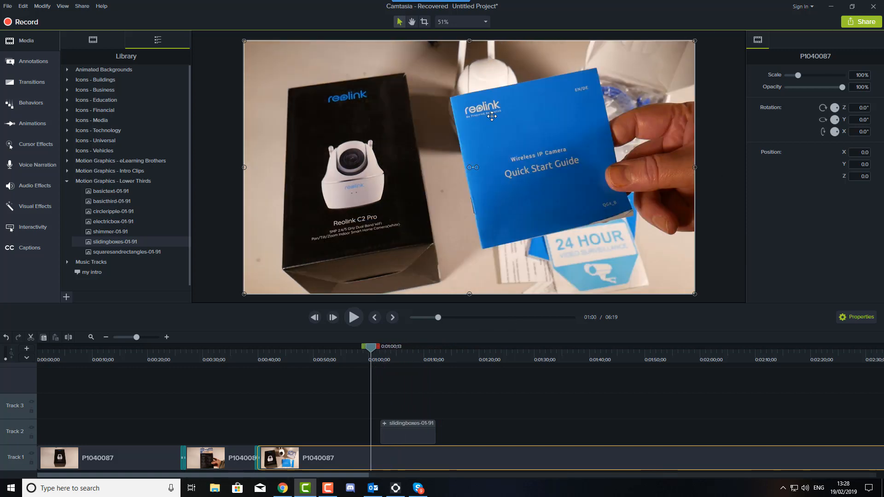
{"action": "left_click", "coordinate": [409, 429]}
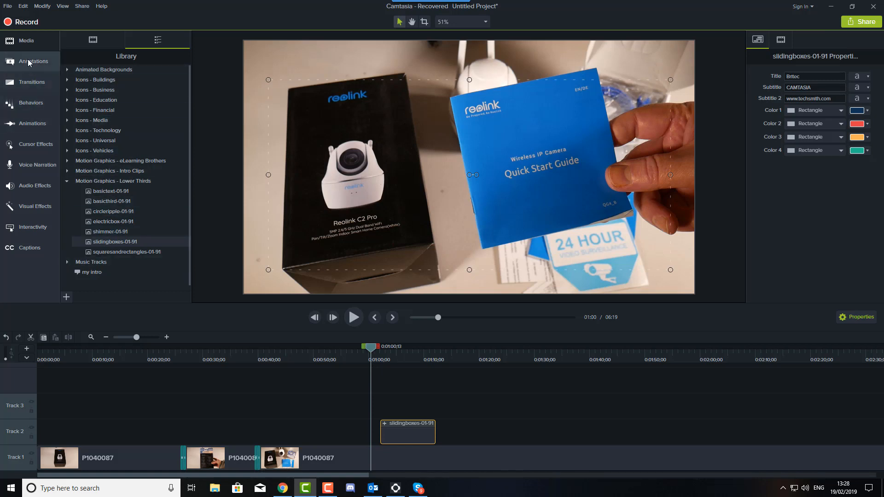
{"action": "left_click", "coordinate": [34, 85]}
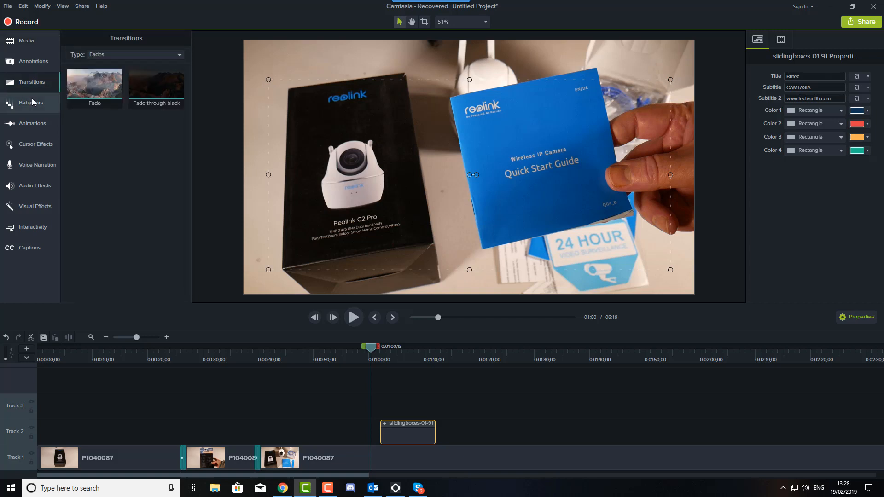
{"action": "left_click", "coordinate": [32, 104]}
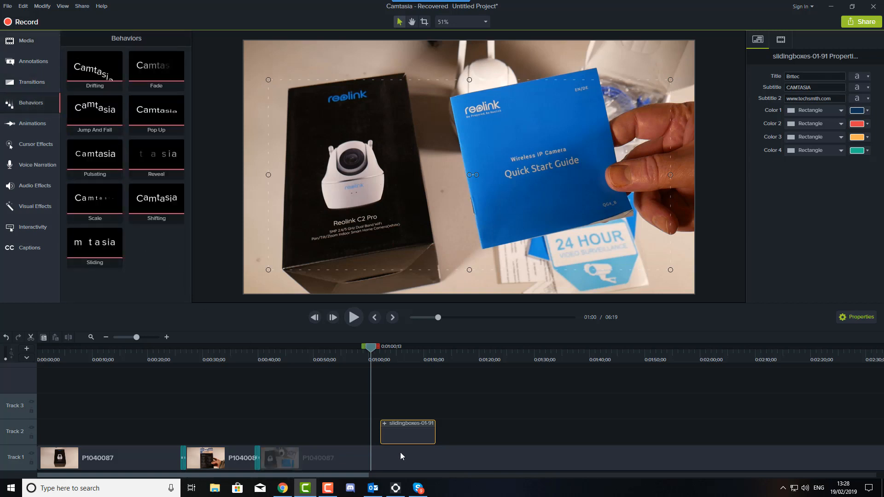
{"action": "key", "text": "Delete"}
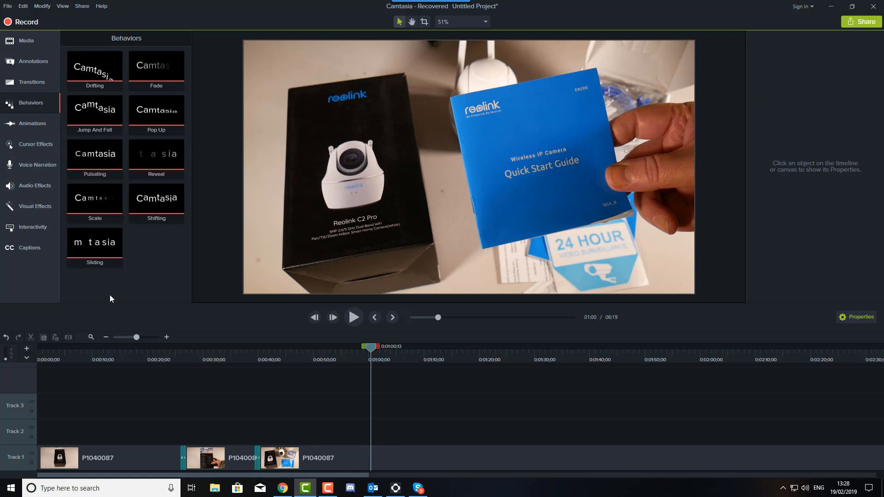
Show all callout styles, add the large plain white text callout to Track 2 at 0:01:00;13, and set its text to "Britec".
{"action": "left_click", "coordinate": [17, 61]}
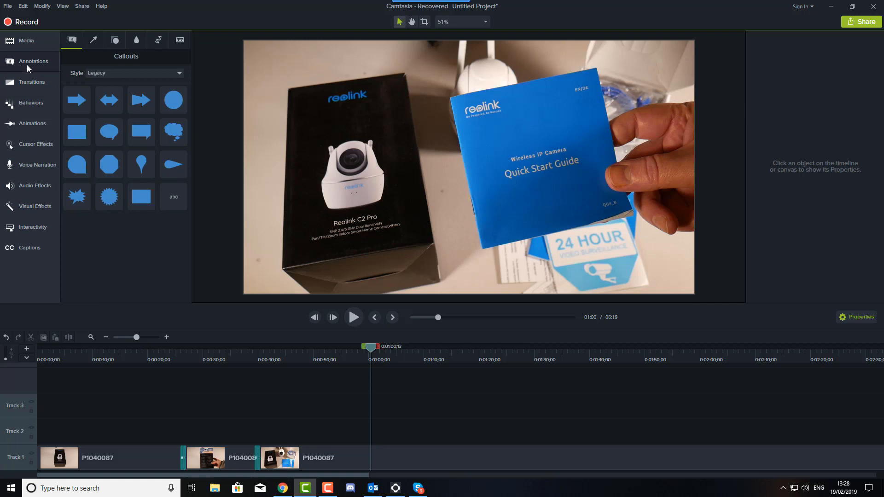
{"action": "left_click", "coordinate": [120, 72]}
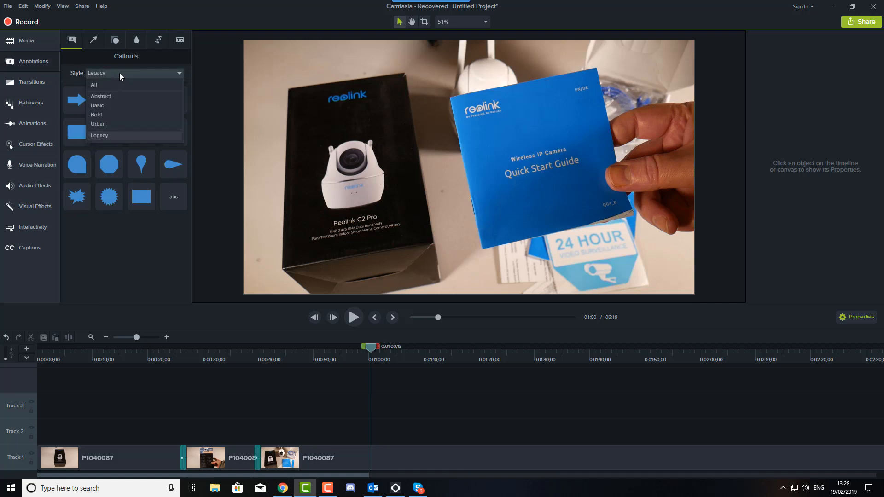
{"action": "left_click", "coordinate": [97, 85]}
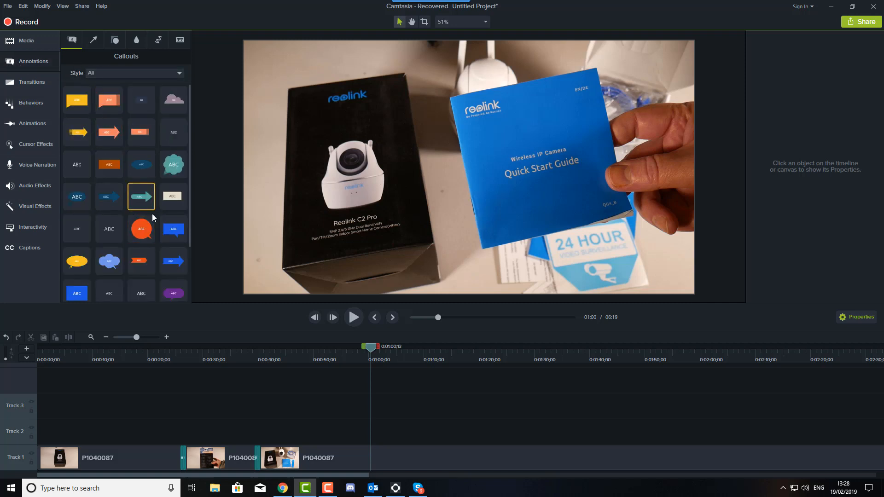
{"action": "scroll", "coordinate": [142, 198], "scroll_direction": "down", "scroll_amount": 3}
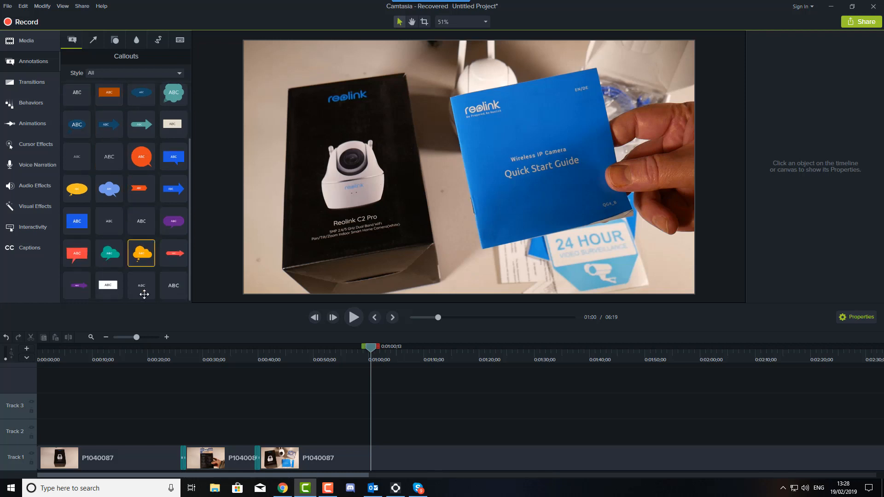
{"action": "left_click_drag", "start_coordinate": [173, 286], "coordinate": [382, 445]}
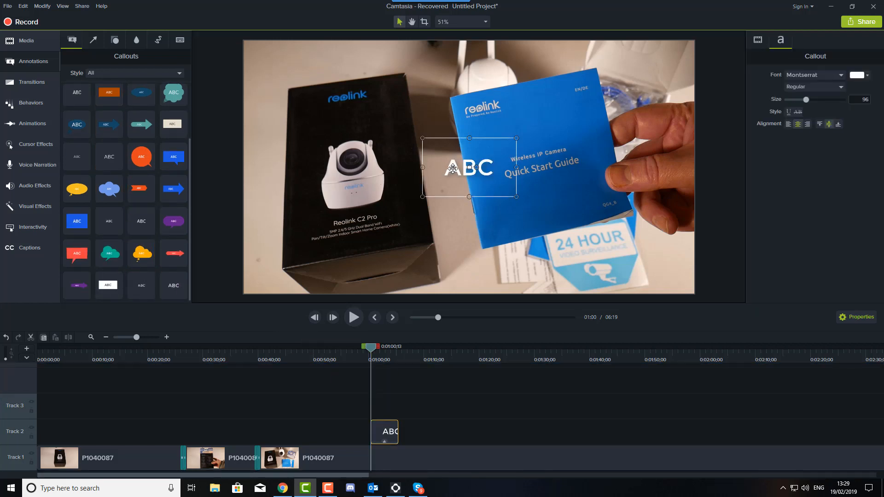
{"action": "double_click", "coordinate": [461, 172]}
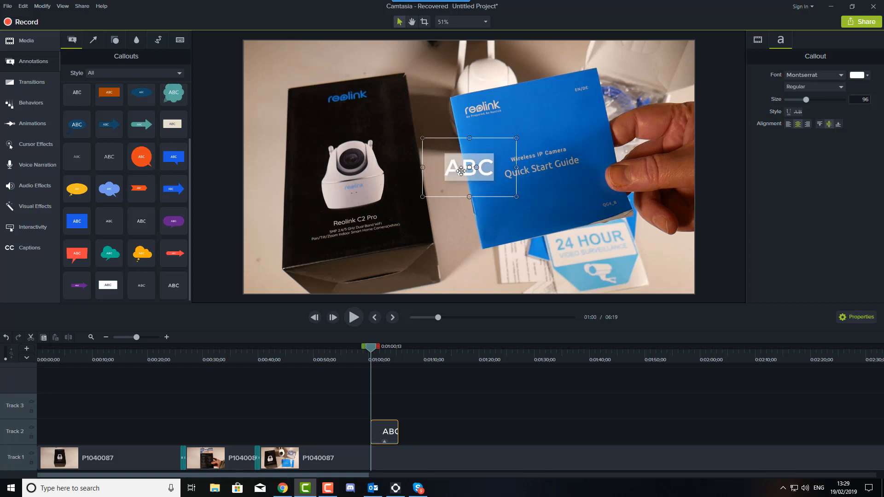
{"action": "type", "text": "Britec"}
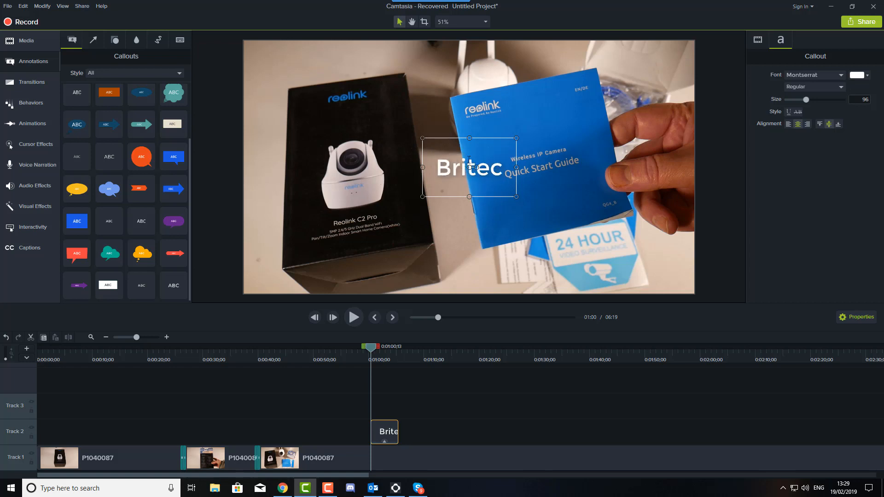
{"action": "left_click", "coordinate": [459, 225]}
Apply the Scale behavior to the "Britec" callout on Track 2 and preview its animation from about 0:01:00.
{"action": "left_click", "coordinate": [458, 167]}
{"action": "left_click", "coordinate": [35, 106]}
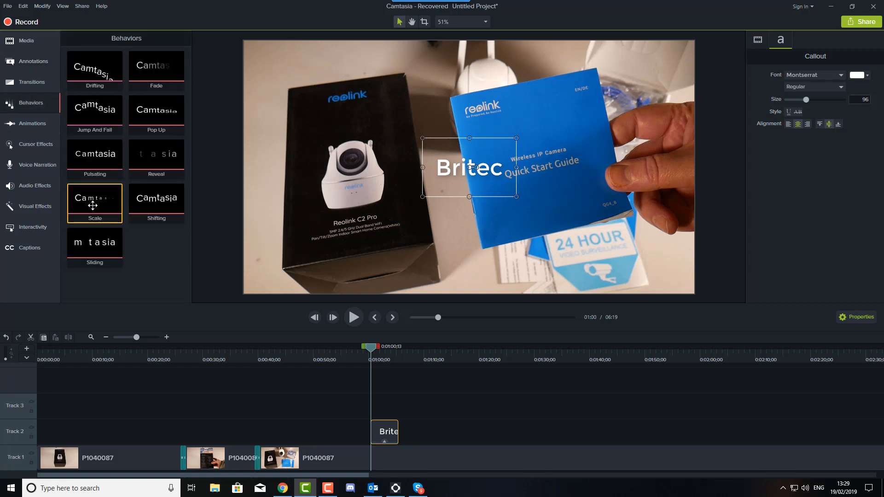
{"action": "left_click_drag", "start_coordinate": [111, 216], "coordinate": [383, 432]}
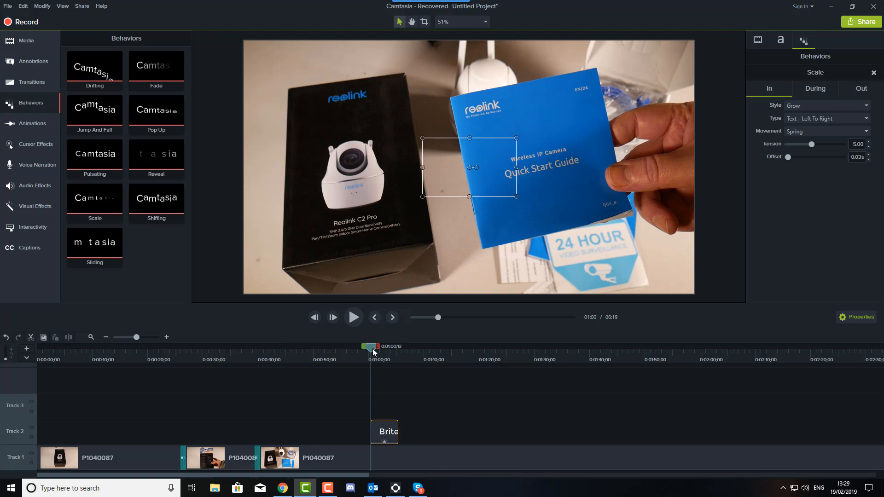
{"action": "left_click_drag", "start_coordinate": [373, 352], "coordinate": [369, 351]}
{"action": "left_click", "coordinate": [353, 318]}
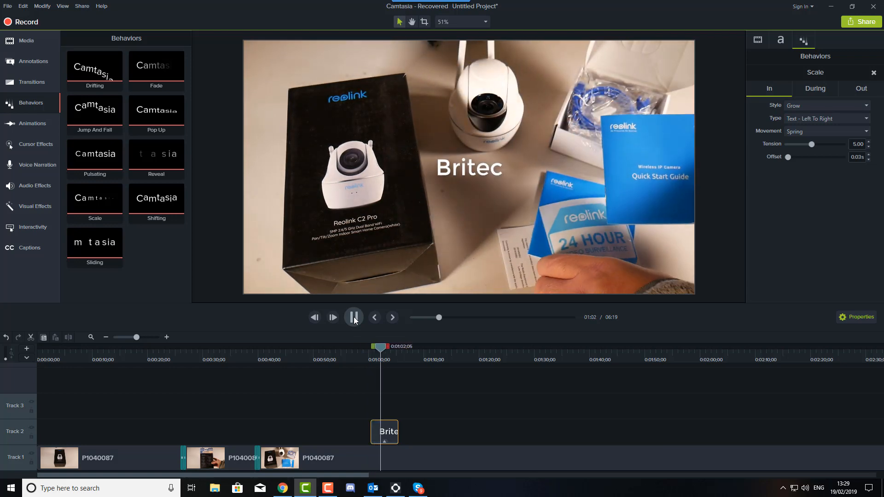
{"action": "left_click", "coordinate": [354, 317]}
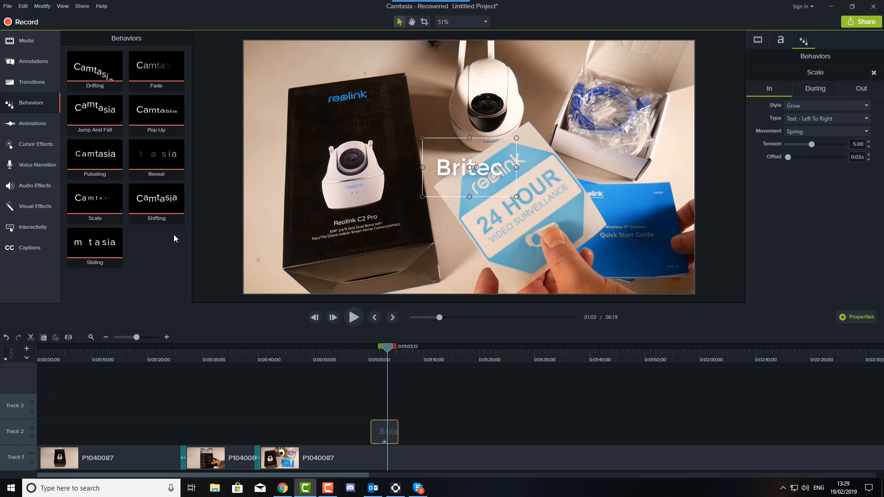
Move the playhead to 0:01:05;25 and import logo3.png and please subscribe.png from the Videos folder into the Media Bin.
{"action": "mouse_move", "coordinate": [389, 351]}
{"action": "left_mouse_down"}
{"action": "mouse_move", "coordinate": [375, 350]}
{"action": "mouse_move", "coordinate": [401, 350]}
{"action": "left_mouse_up"}
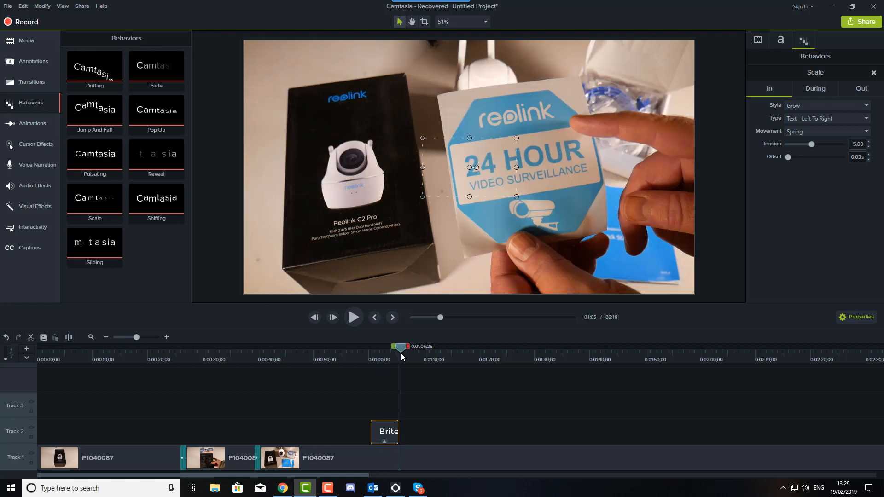
{"action": "left_click", "coordinate": [26, 40]}
{"action": "left_click", "coordinate": [87, 42]}
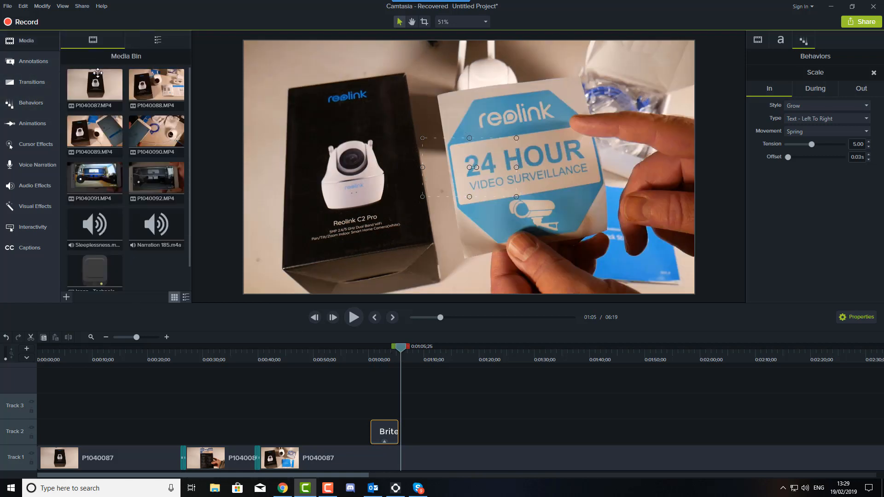
{"action": "right_click", "coordinate": [153, 270]}
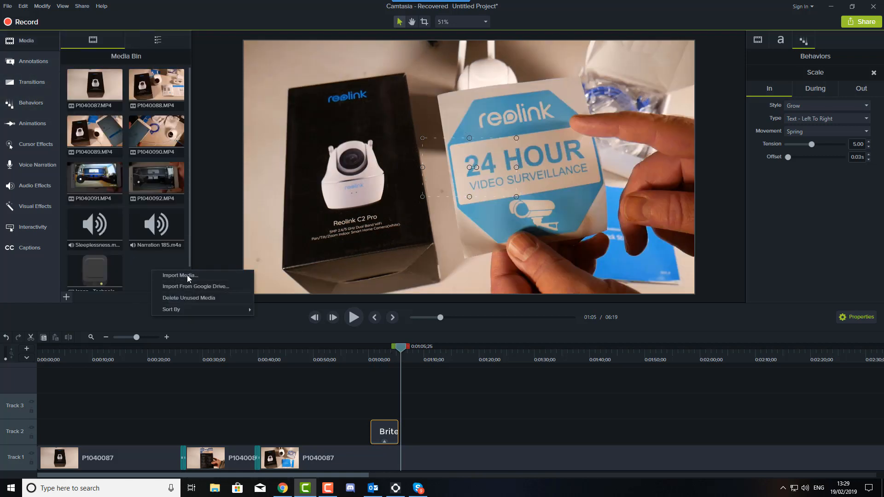
{"action": "left_click", "coordinate": [187, 275]}
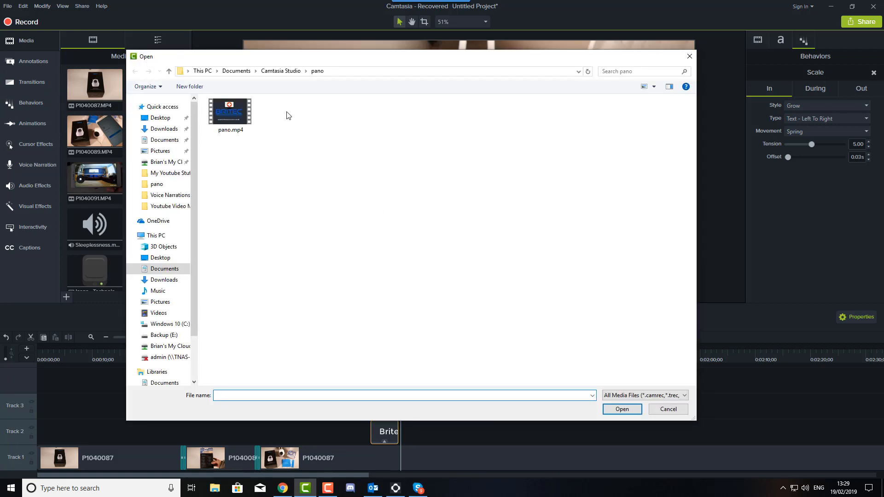
{"action": "left_click", "coordinate": [156, 314]}
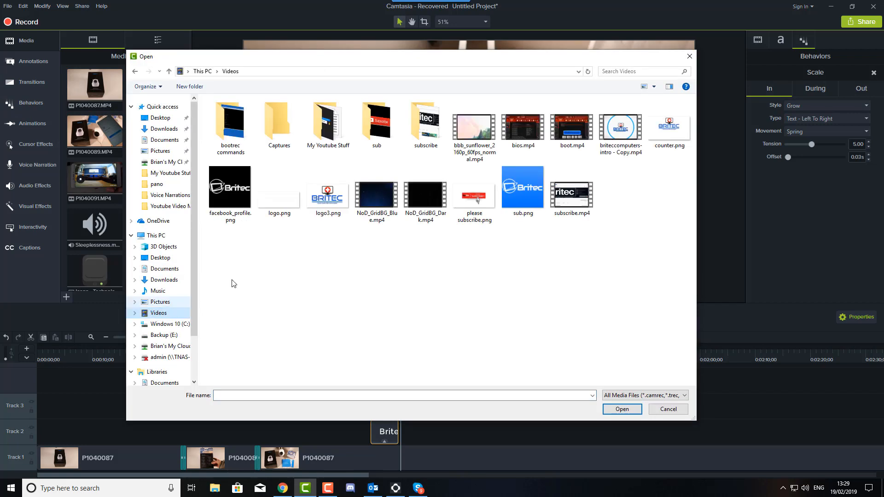
{"action": "left_click", "coordinate": [475, 202]}
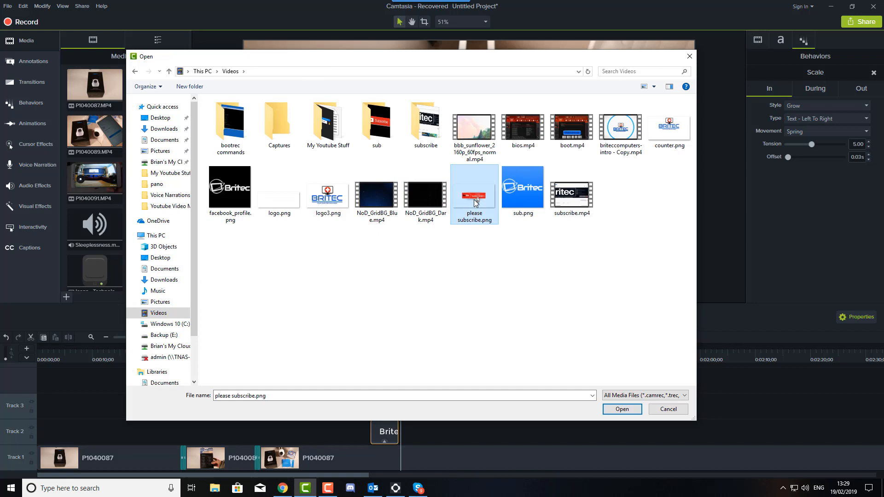
{"action": "key", "text": "super"}
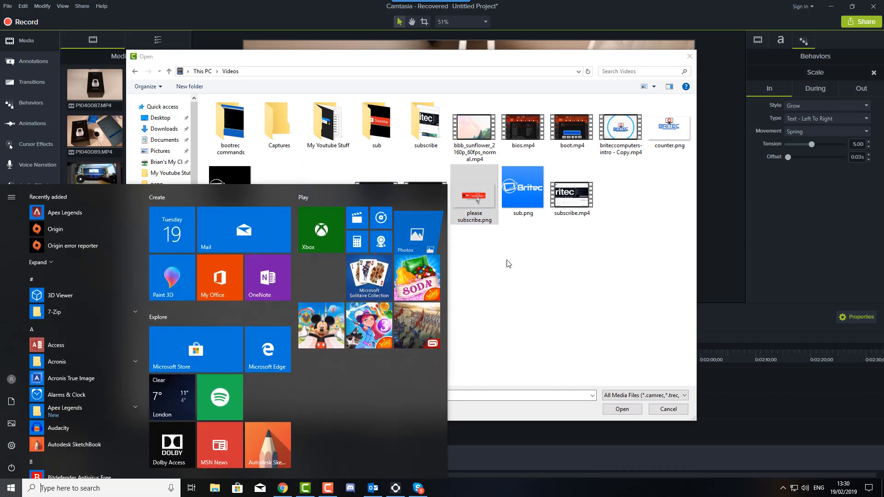
{"action": "key", "text": "super"}
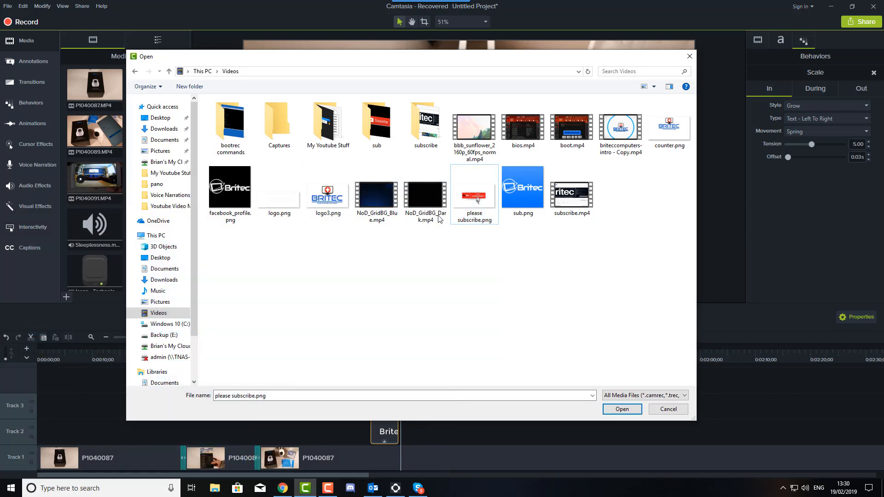
{"action": "left_click", "coordinate": [320, 202], "text": "ctrl"}
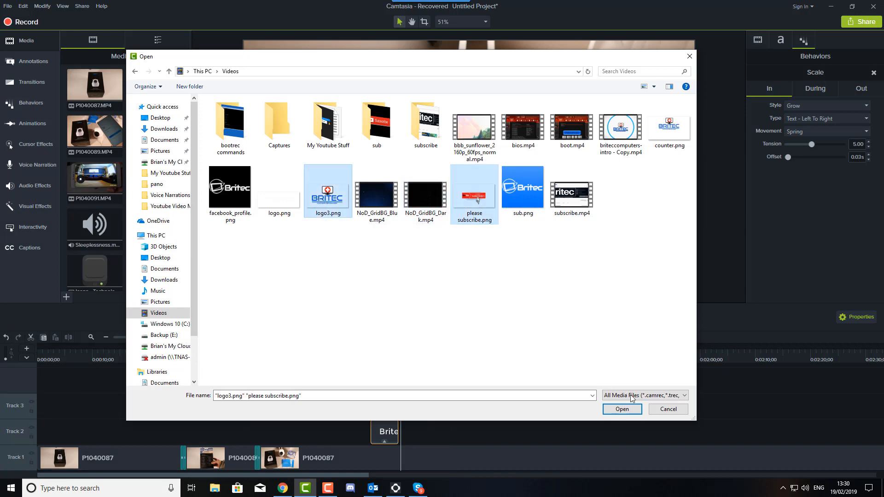
{"action": "left_click", "coordinate": [621, 410]}
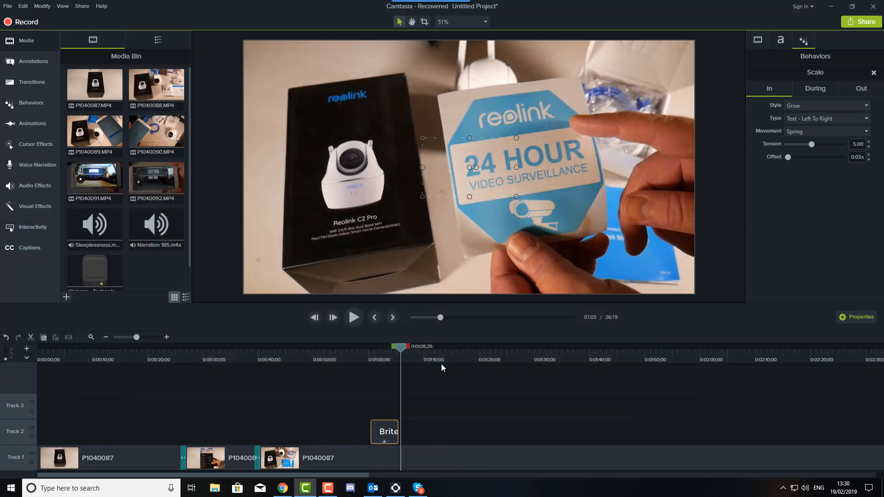
Add please subscribe.png to Track 2 at 0:01:05;25 and shift it toward the lower right of the video frame.
{"action": "left_click_drag", "start_coordinate": [94, 270], "coordinate": [401, 445]}
{"action": "left_click_drag", "start_coordinate": [499, 164], "coordinate": [492, 157]}
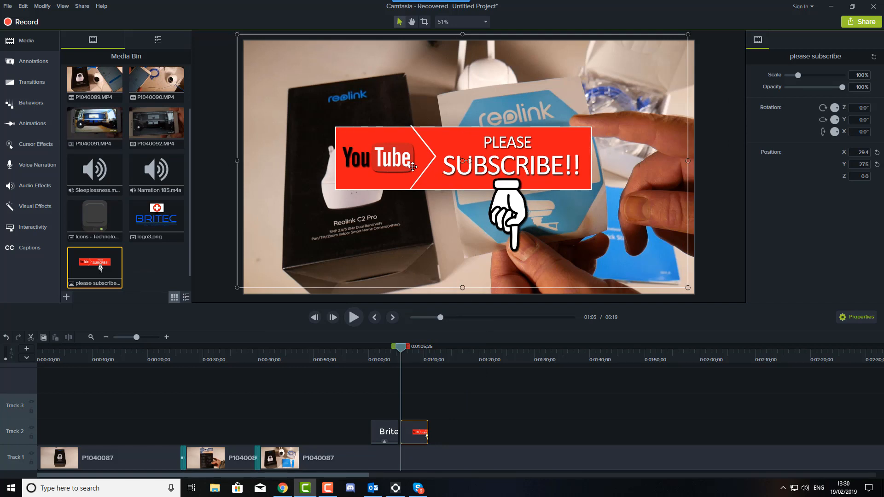
{"action": "left_click_drag", "start_coordinate": [433, 167], "coordinate": [485, 188]}
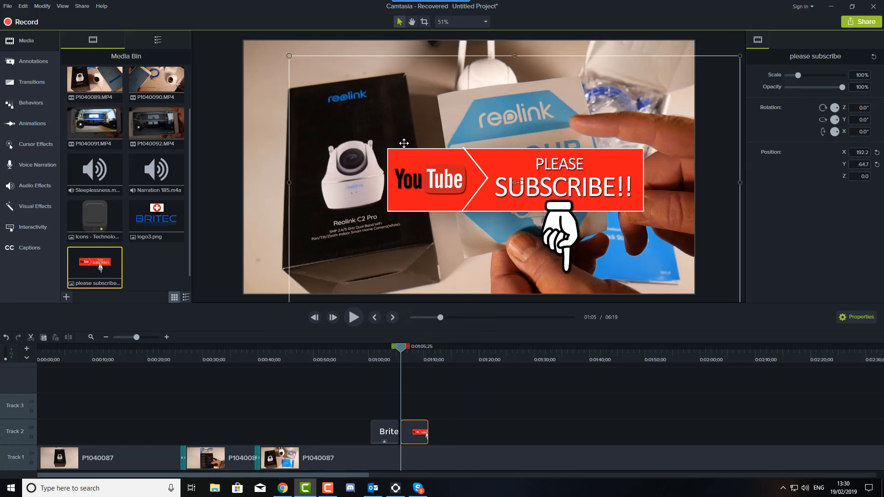
Shrink the subscribe banner to about 38.7% in the video frame's lower-right corner and preview it to about 0:01:10.
{"action": "left_click_drag", "start_coordinate": [290, 56], "coordinate": [614, 238]}
{"action": "left_click_drag", "start_coordinate": [663, 278], "coordinate": [628, 270]}
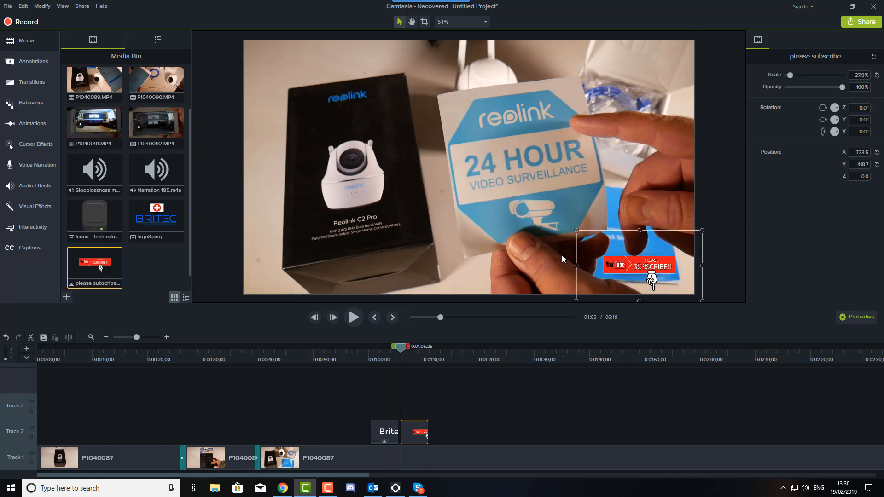
{"action": "left_click_drag", "start_coordinate": [576, 230], "coordinate": [529, 212]}
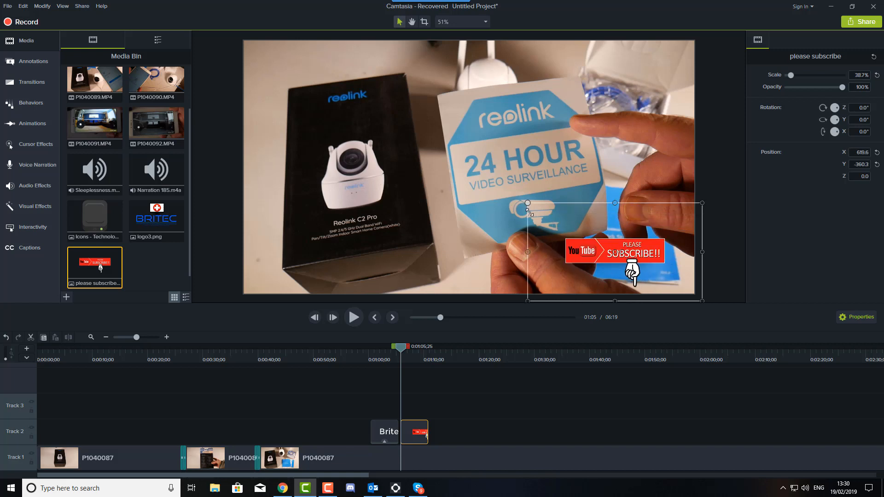
{"action": "left_click", "coordinate": [525, 289]}
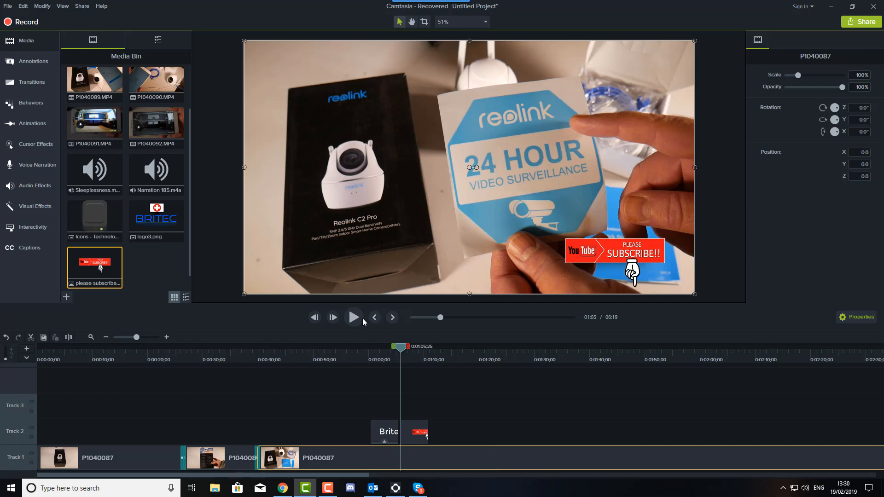
{"action": "left_click", "coordinate": [359, 317]}
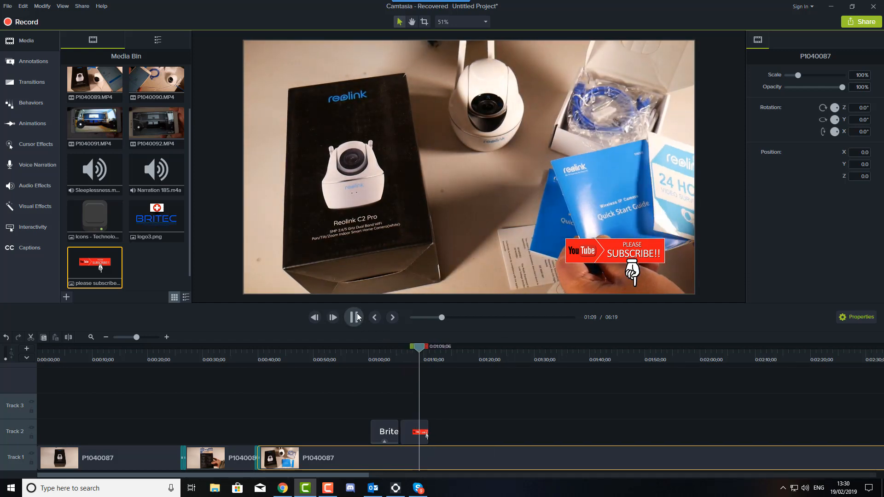
{"action": "left_click", "coordinate": [355, 317]}
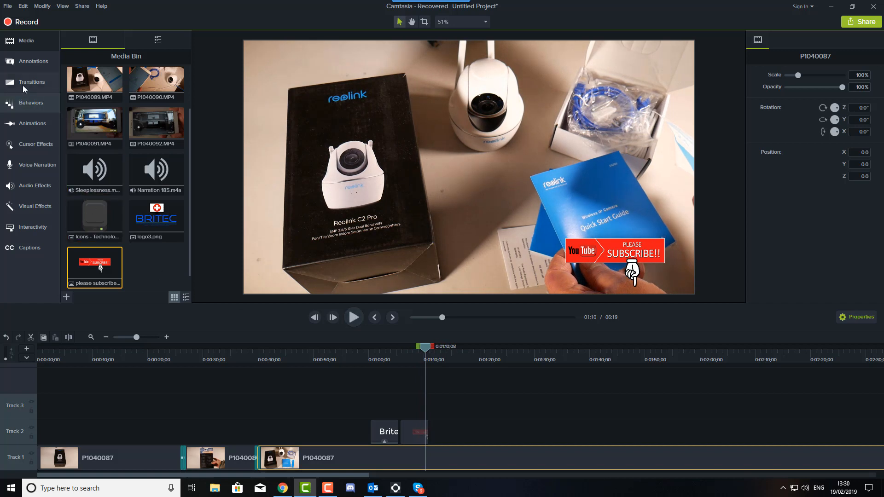
Apply the Jump And Fall behavior to the subscribe banner on Track 2 and preview it from 0:01:05;15.
{"action": "left_click", "coordinate": [32, 106]}
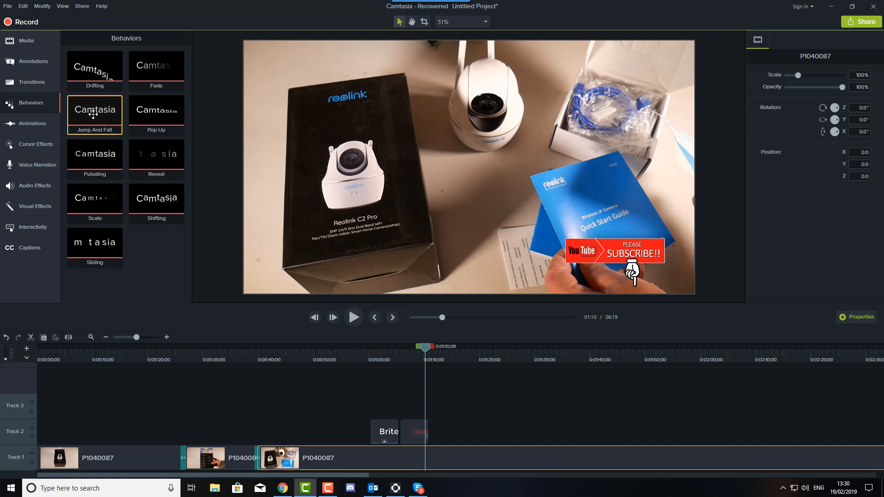
{"action": "left_click_drag", "start_coordinate": [93, 114], "coordinate": [416, 427]}
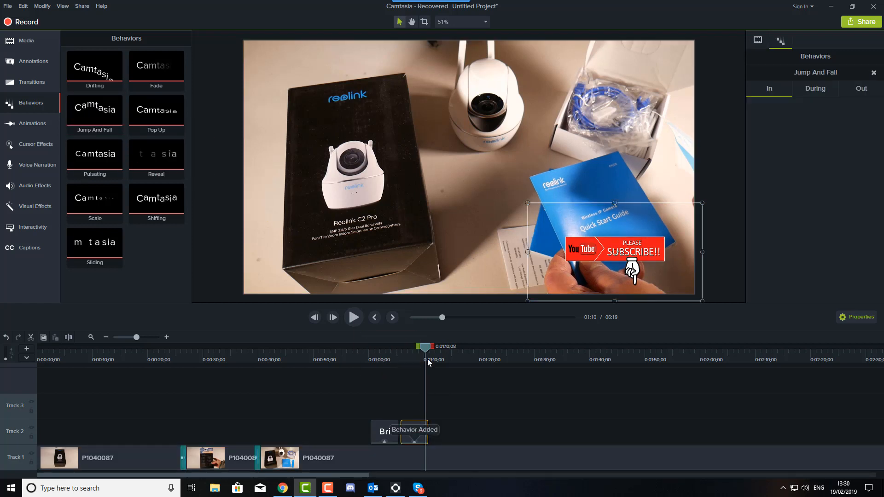
{"action": "left_click", "coordinate": [399, 363]}
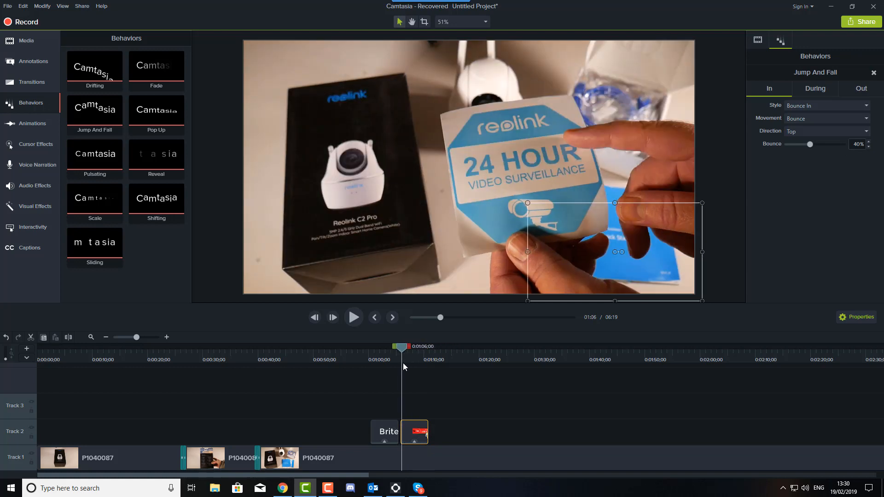
{"action": "left_click", "coordinate": [400, 364]}
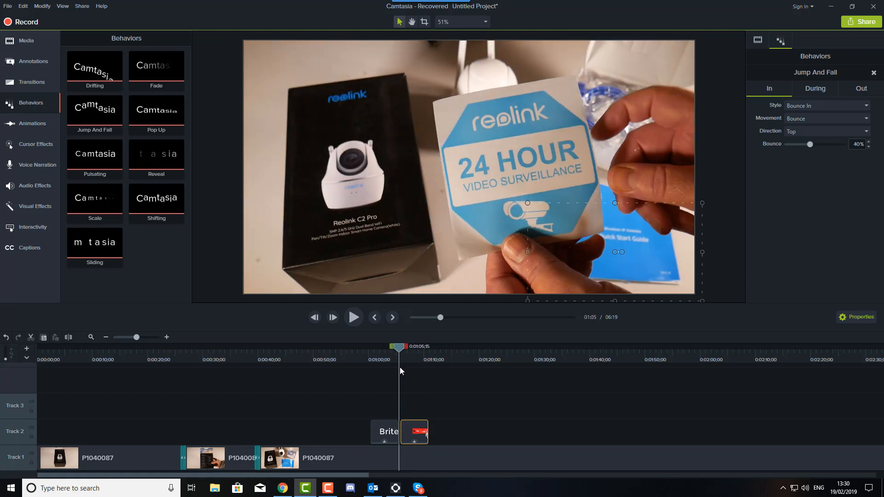
{"action": "left_click", "coordinate": [355, 316]}
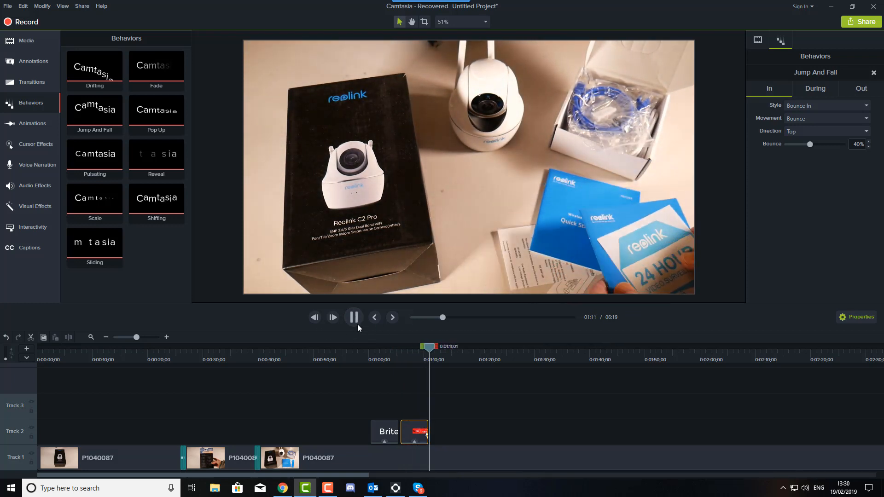
{"action": "key", "text": "space"}
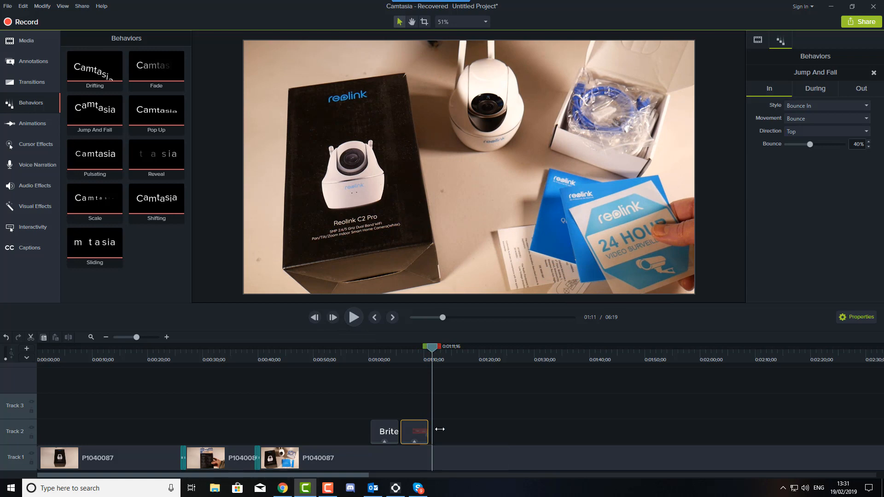
Extend the subscribe banner clip on Track 2 to about 0:01:17 and play it back from about 0:01:06.
{"action": "left_click_drag", "start_coordinate": [439, 429], "coordinate": [465, 429]}
{"action": "left_click_drag", "start_coordinate": [432, 352], "coordinate": [399, 363]}
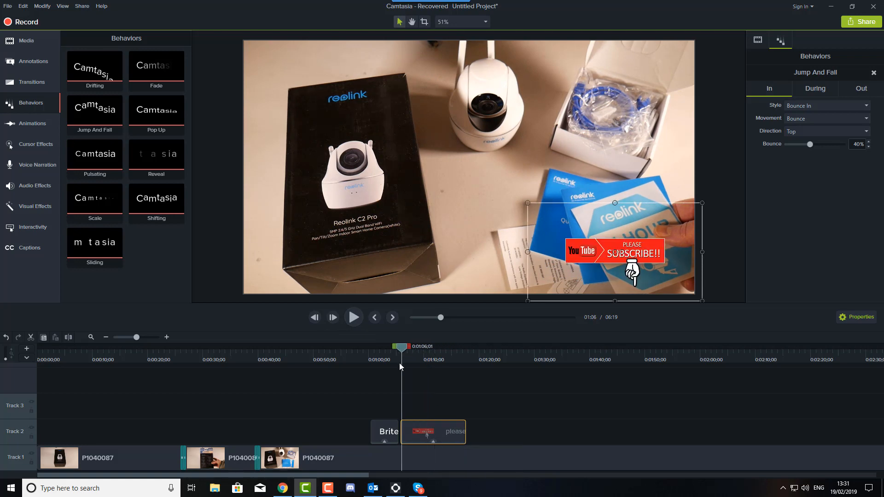
{"action": "left_click", "coordinate": [353, 318]}
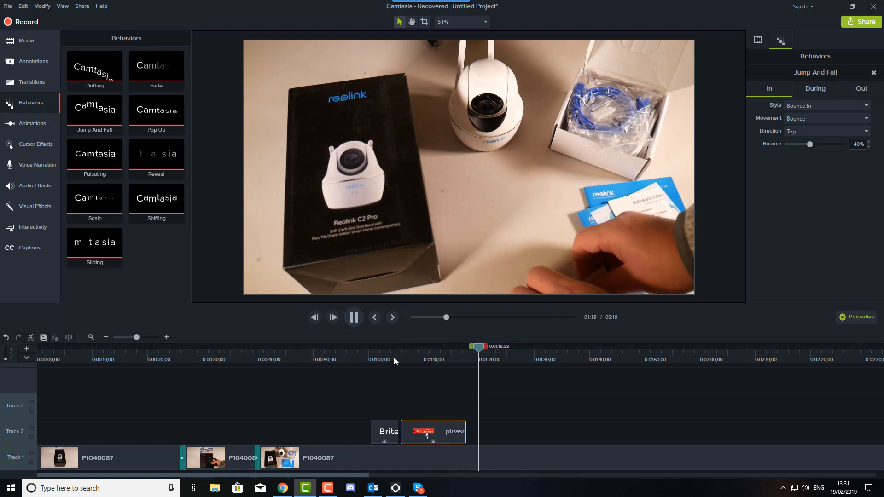
{"action": "left_click", "coordinate": [359, 318]}
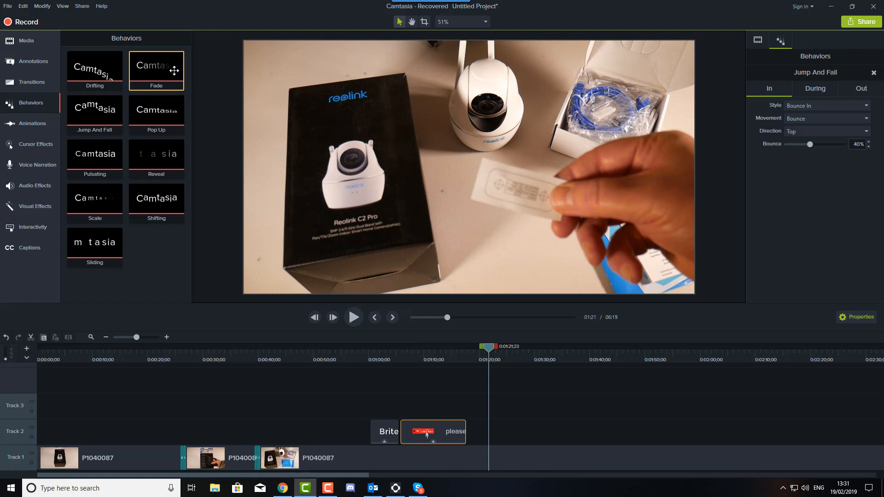
Import thumbsup - Copy.png from the My Youtube Stuff folder and place it on Track 2 at 0:01:21;23.
{"action": "left_click", "coordinate": [32, 42]}
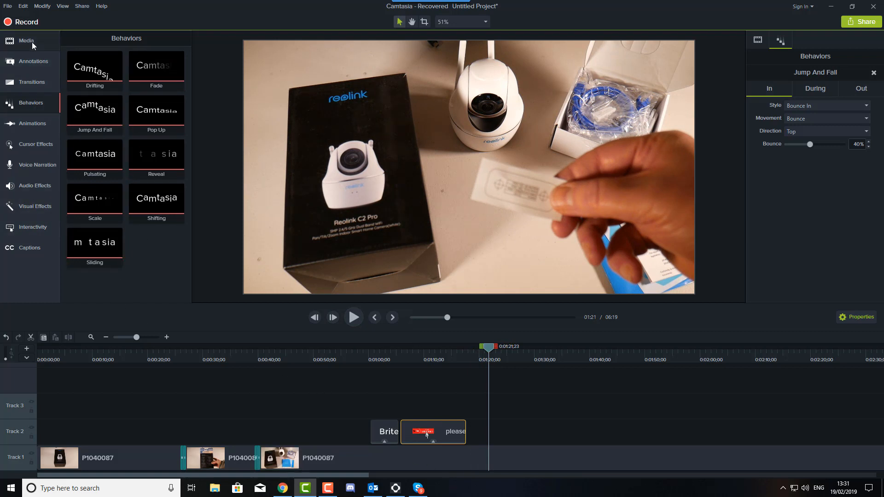
{"action": "right_click", "coordinate": [162, 262]}
{"action": "left_click", "coordinate": [169, 270]}
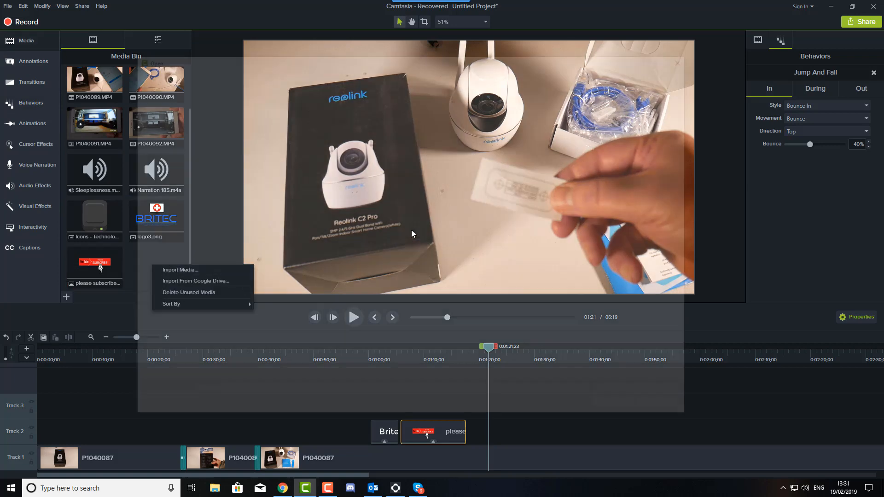
{"action": "double_click", "coordinate": [316, 134]}
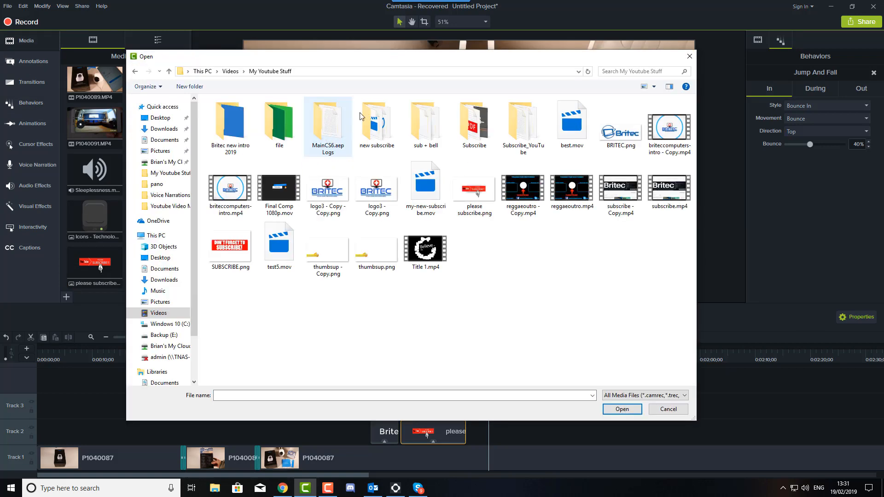
{"action": "left_click", "coordinate": [334, 261]}
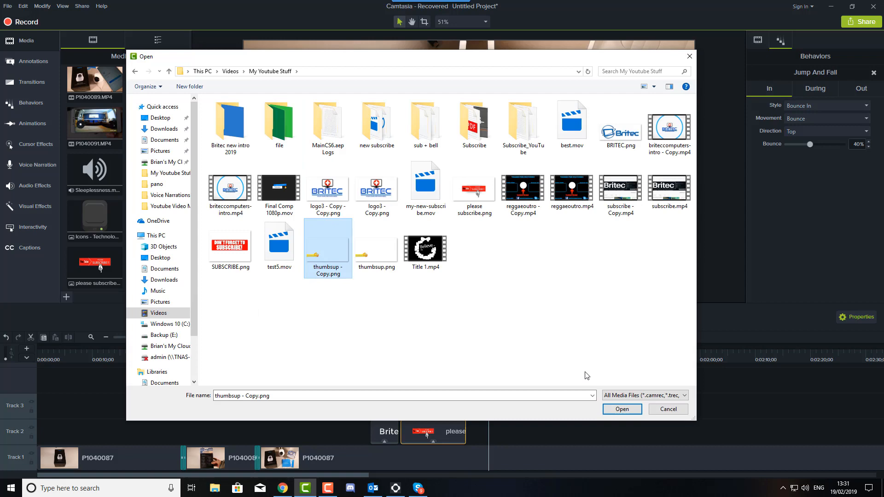
{"action": "left_click", "coordinate": [622, 409]}
{"action": "left_click_drag", "start_coordinate": [149, 286], "coordinate": [491, 446]}
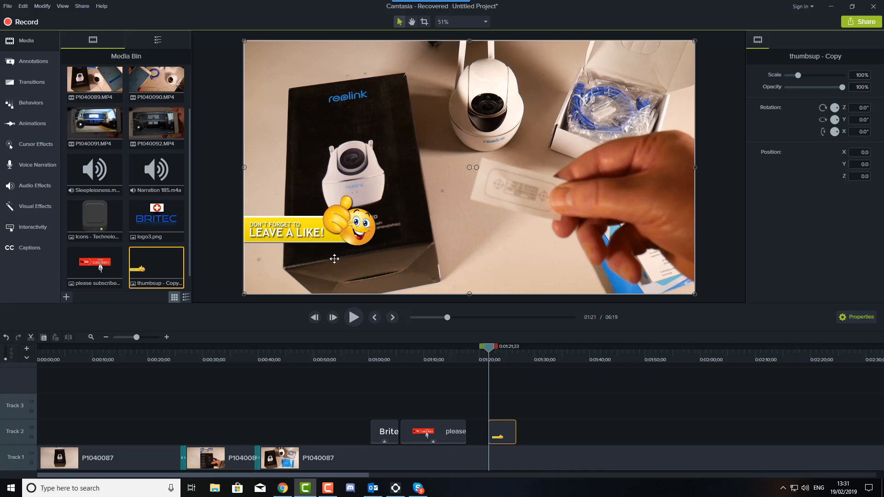
Preview the like overlay on Track 2 from about 0:01:20;25 until it has left the frame.
{"action": "left_click_drag", "start_coordinate": [492, 353], "coordinate": [482, 353]}
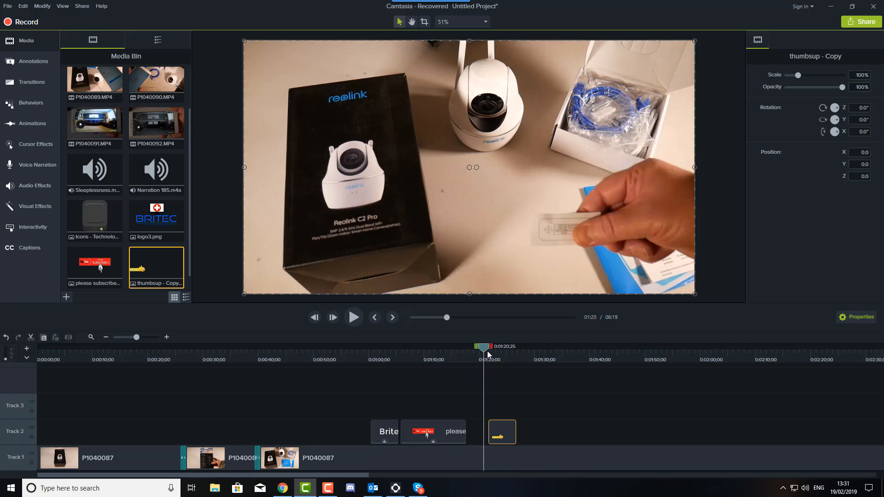
{"action": "left_click", "coordinate": [353, 317]}
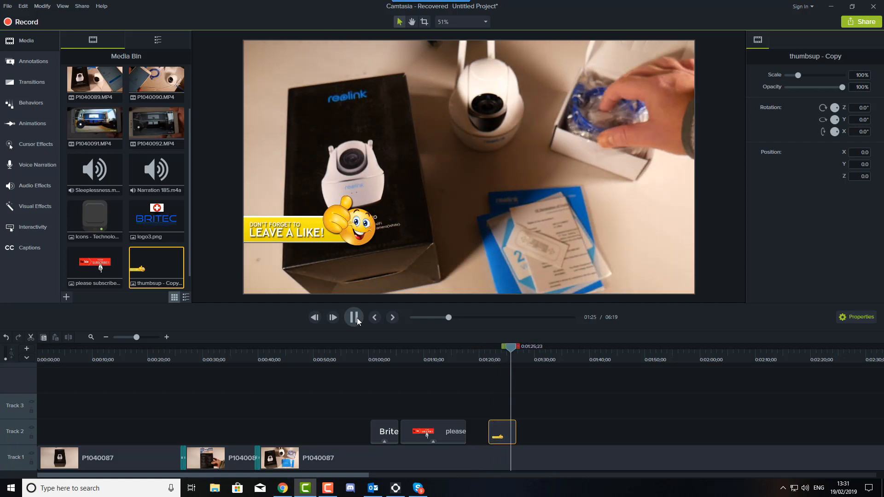
{"action": "left_click", "coordinate": [355, 318]}
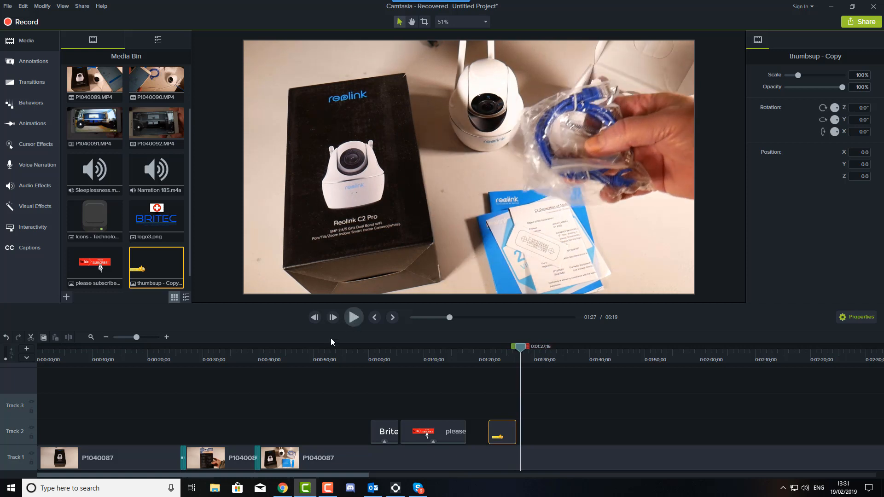
Apply the Fade behavior to the thumbsup - Copy clip on Track 2 and play it back from just before the clip.
{"action": "left_click", "coordinate": [36, 100]}
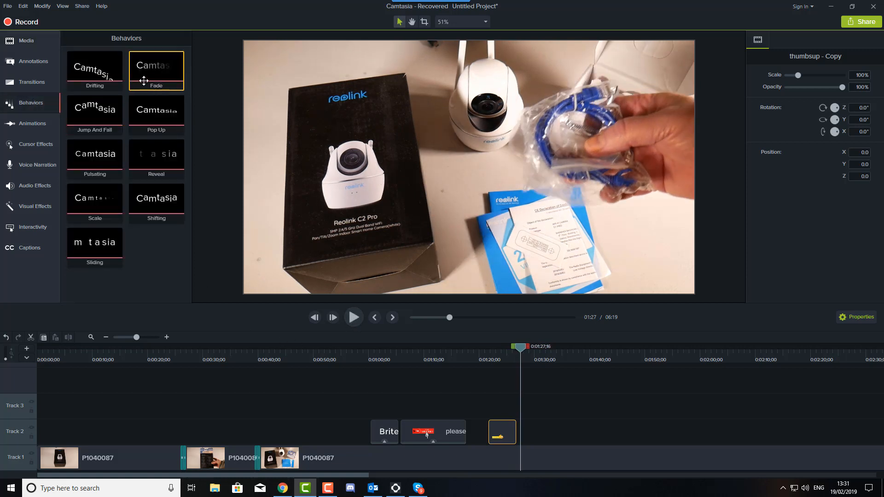
{"action": "left_click_drag", "start_coordinate": [149, 80], "coordinate": [502, 433]}
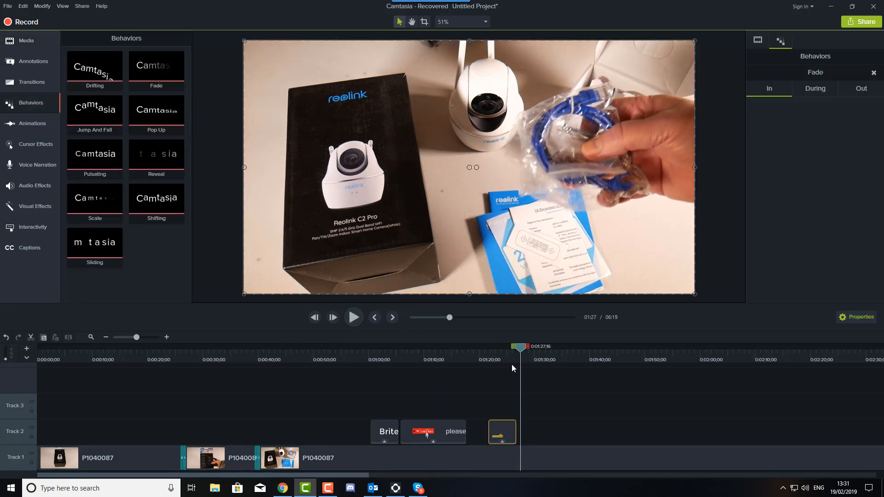
{"action": "left_click", "coordinate": [484, 354]}
{"action": "key", "text": "space"}
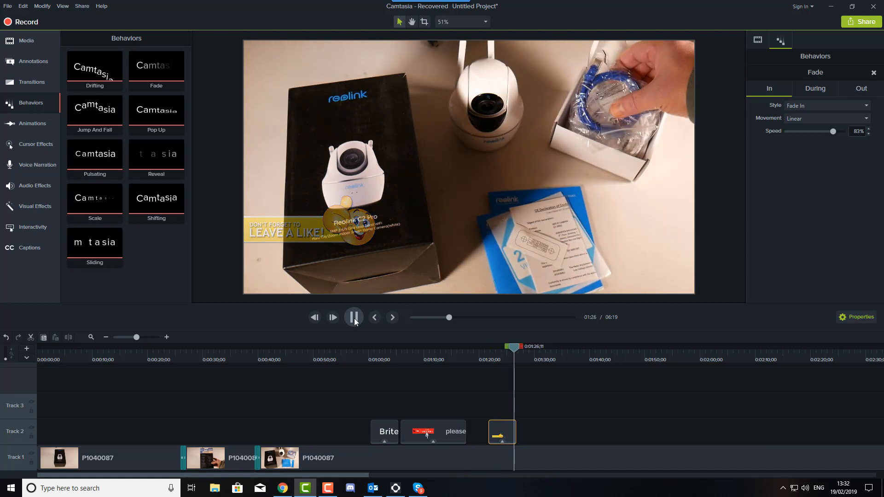
{"action": "left_click", "coordinate": [354, 319]}
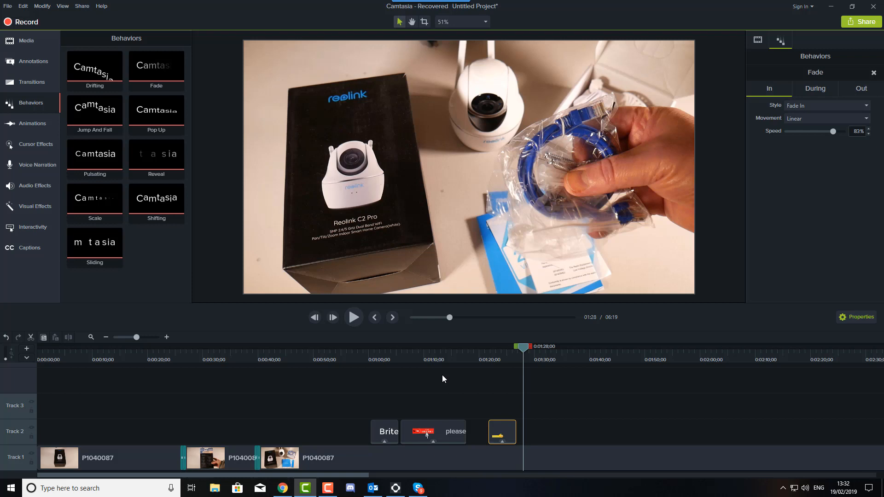
Examine the cursor, left-click and right-click effects, the quiz options and the captions tool with the playhead at 0:00:59;08.
{"action": "left_click_drag", "start_coordinate": [421, 352], "coordinate": [422, 352]}
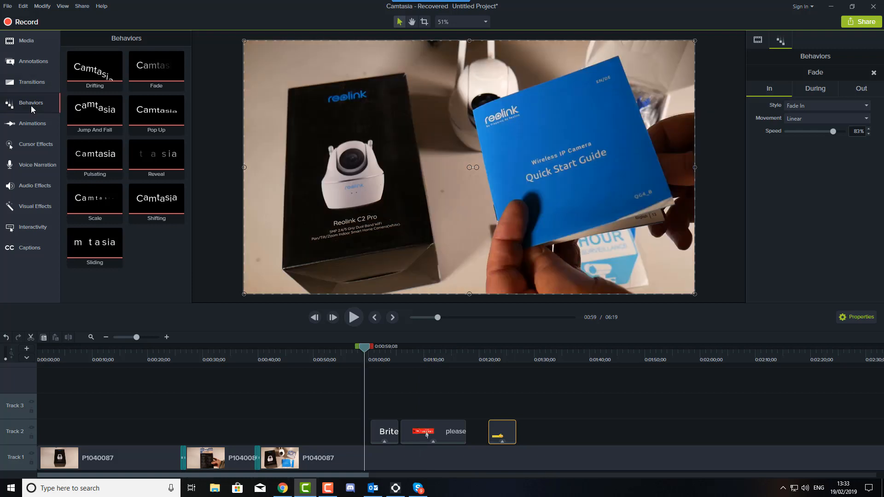
{"action": "left_click", "coordinate": [34, 144]}
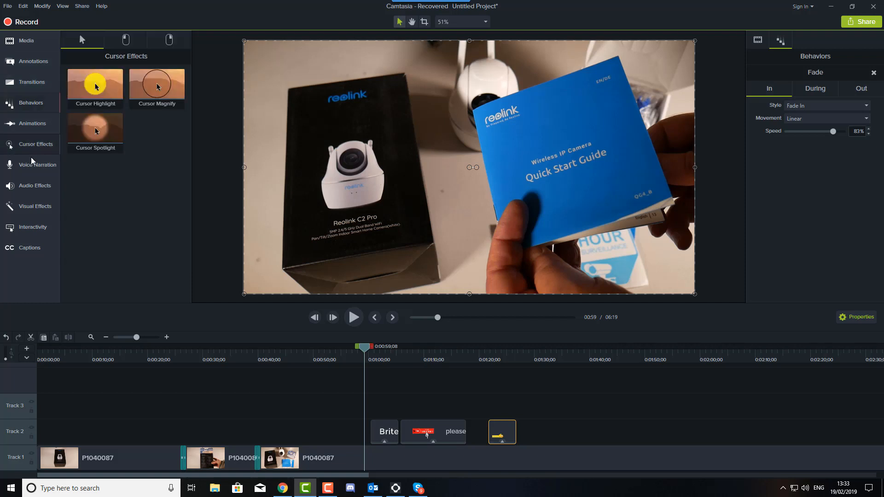
{"action": "left_click", "coordinate": [99, 98]}
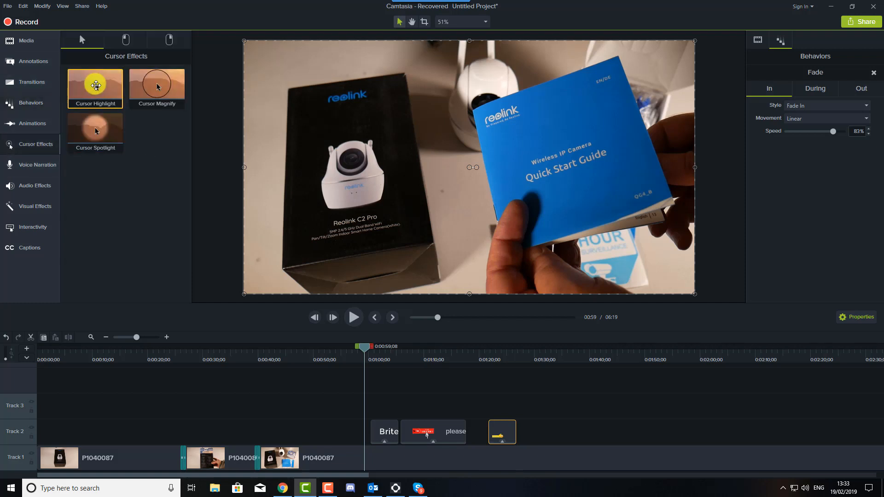
{"action": "left_click", "coordinate": [163, 85]}
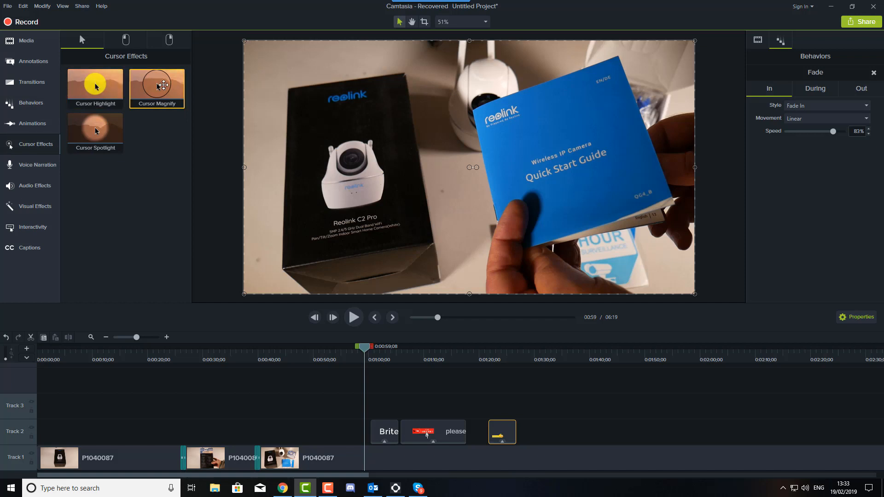
{"action": "left_click", "coordinate": [100, 138]}
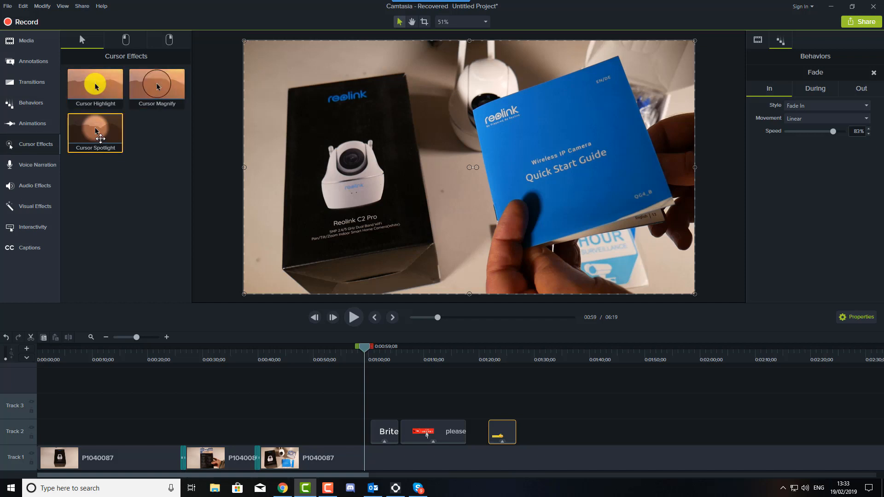
{"action": "left_click", "coordinate": [103, 98]}
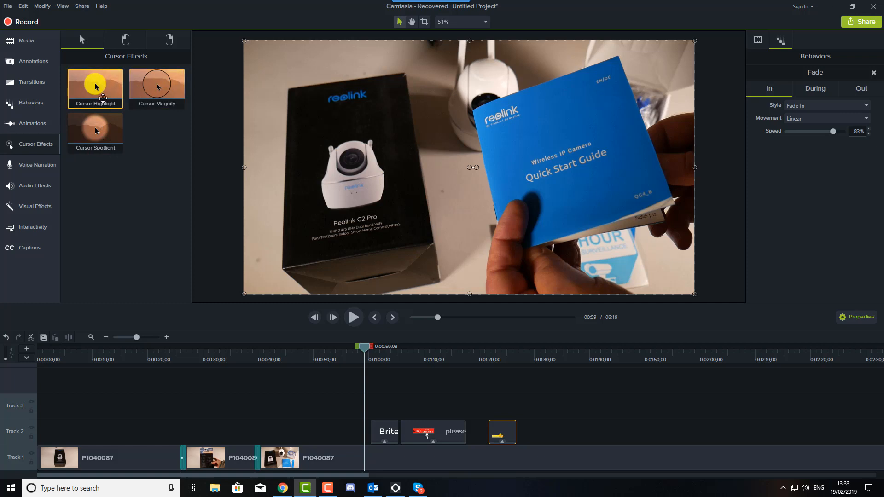
{"action": "left_click", "coordinate": [96, 138]}
{"action": "left_click", "coordinate": [125, 39]}
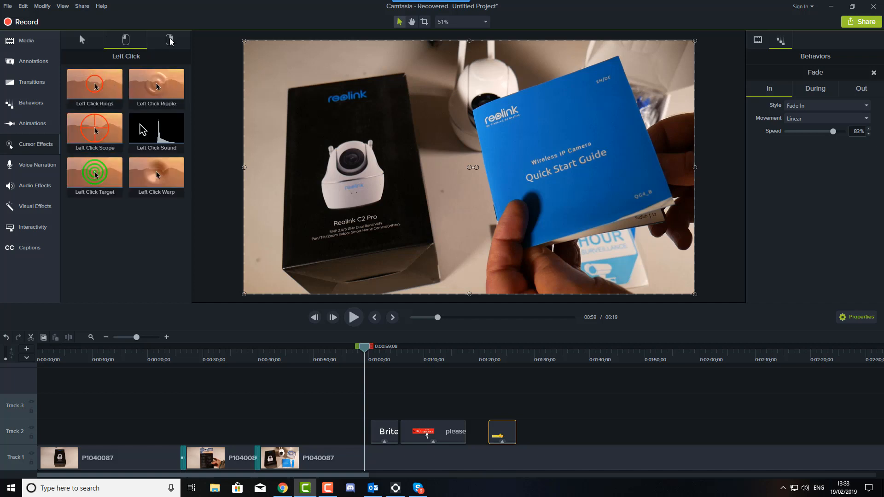
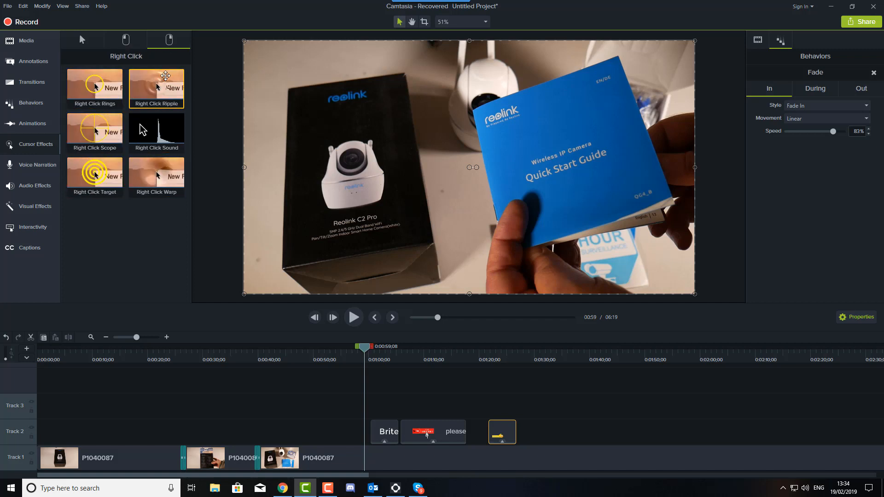
{"action": "left_click", "coordinate": [123, 41]}
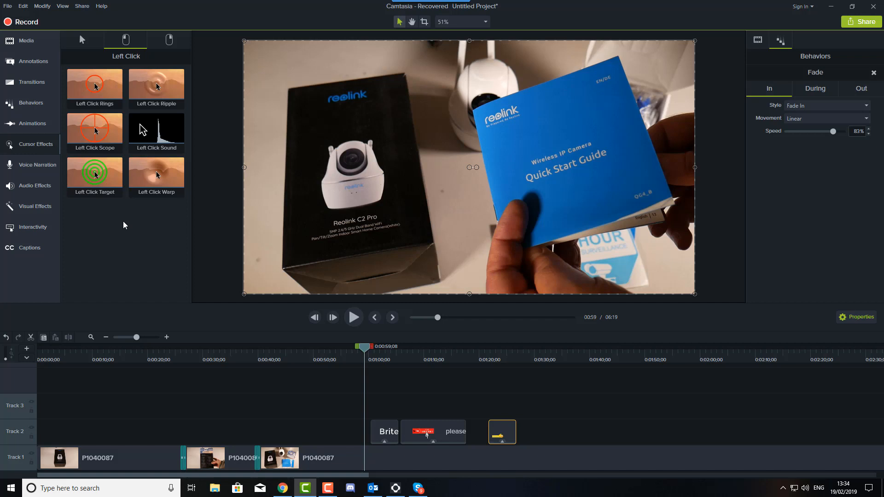
{"action": "left_click", "coordinate": [29, 234]}
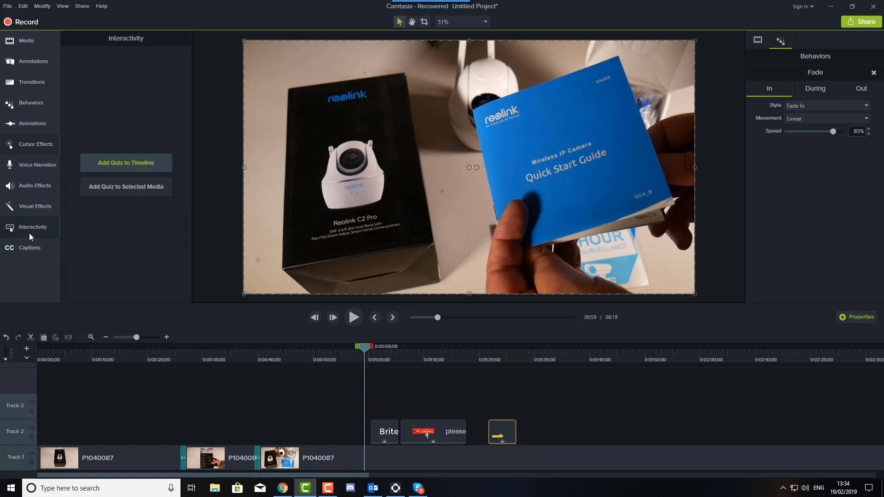
{"action": "left_click", "coordinate": [20, 250]}
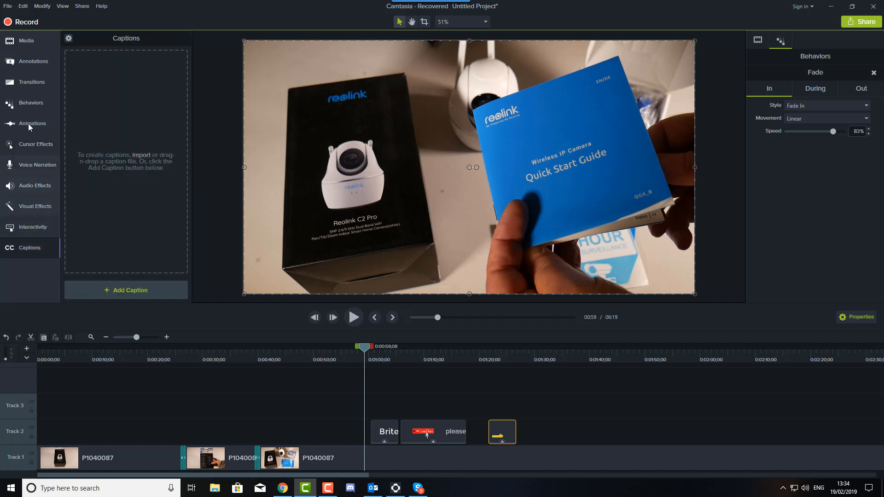
Add a yellow arrow annotation at 0:00:59;08 running from the camera picture on the box to the Reolink logo on the booklet.
{"action": "left_click", "coordinate": [26, 62]}
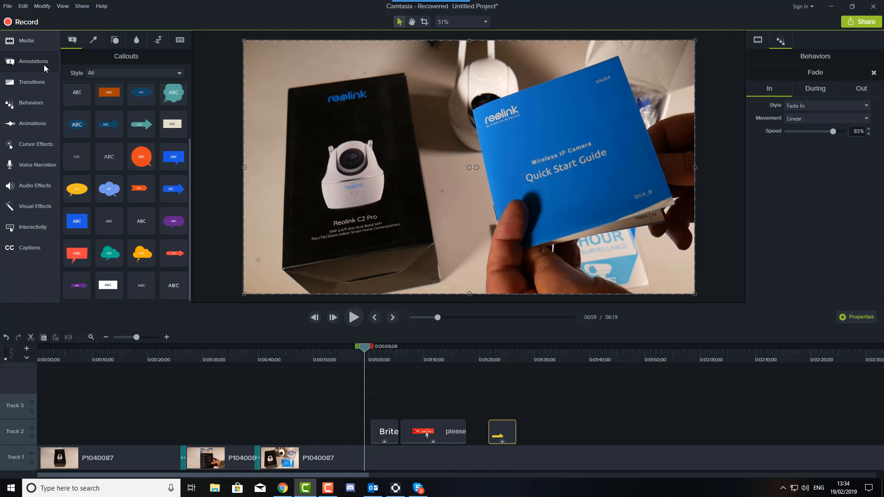
{"action": "left_click", "coordinate": [92, 44]}
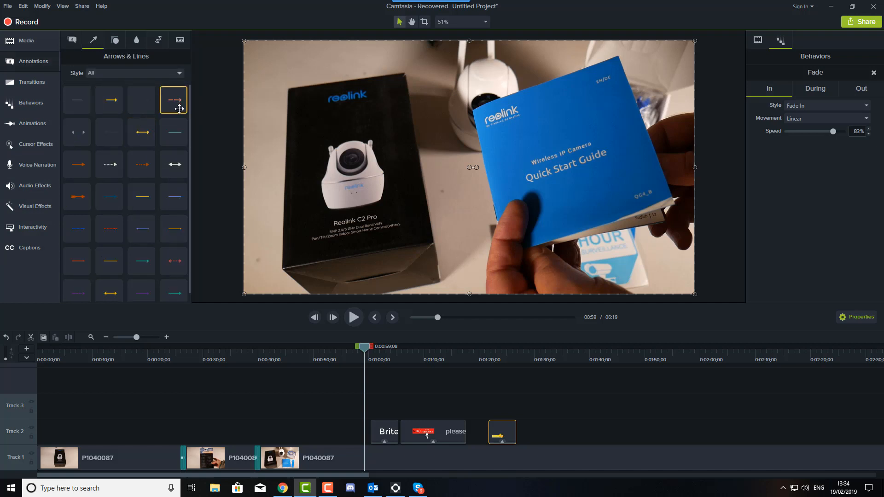
{"action": "left_click_drag", "start_coordinate": [111, 101], "coordinate": [333, 164]}
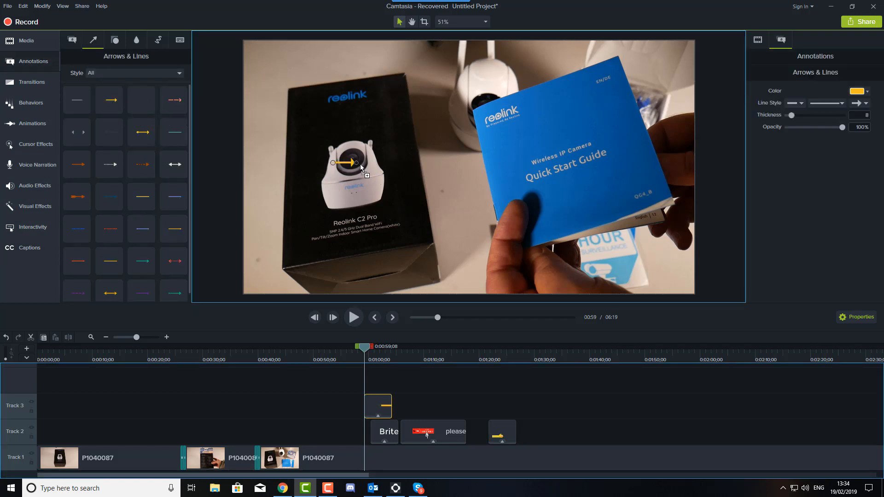
{"action": "left_click_drag", "start_coordinate": [396, 159], "coordinate": [493, 119]}
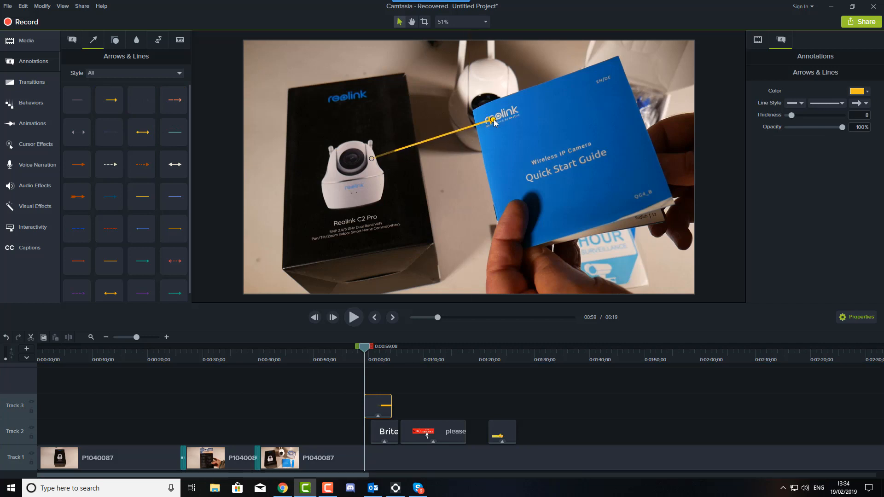
Add a red speech bubble callout below the arrow and point its tail at the Reolink logo on the booklet.
{"action": "left_click", "coordinate": [72, 39]}
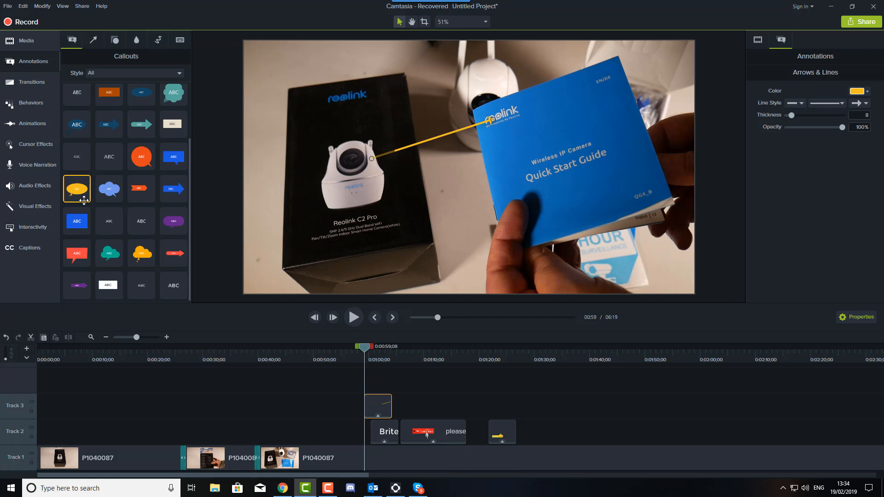
{"action": "left_click_drag", "start_coordinate": [78, 255], "coordinate": [435, 236]}
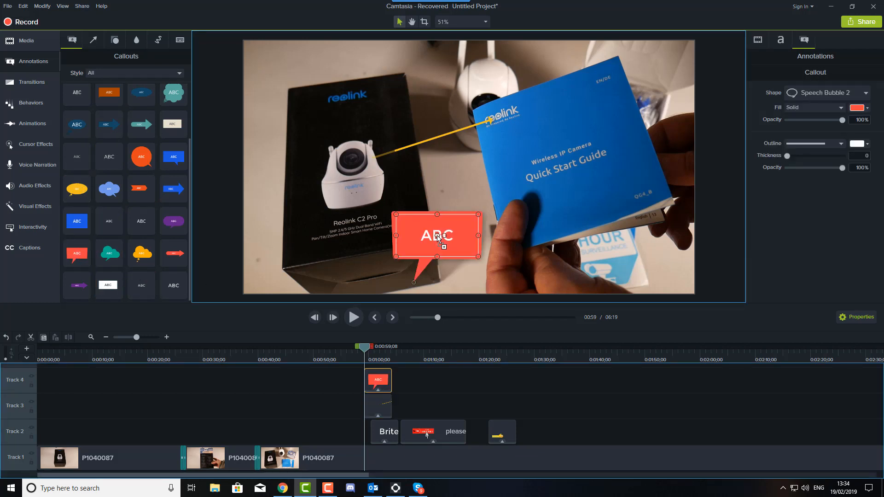
{"action": "left_click_drag", "start_coordinate": [413, 284], "coordinate": [492, 120]}
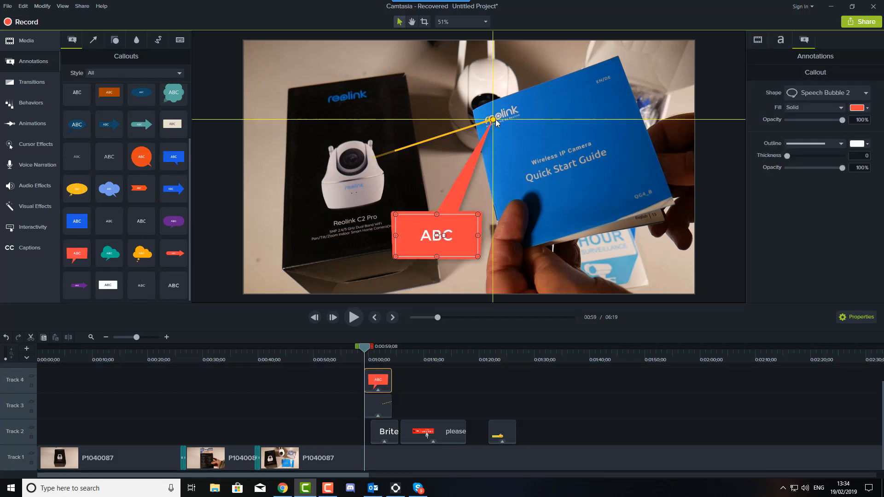
{"action": "double_click", "coordinate": [435, 236]}
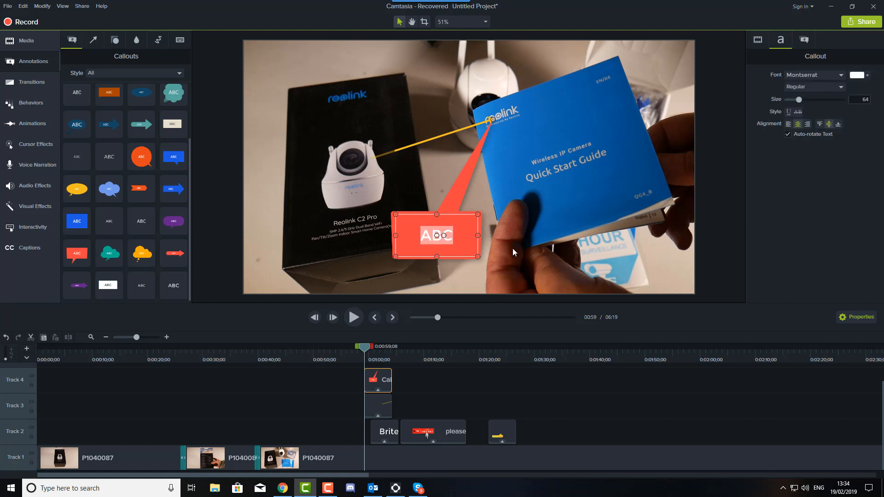
{"action": "left_click", "coordinate": [467, 243]}
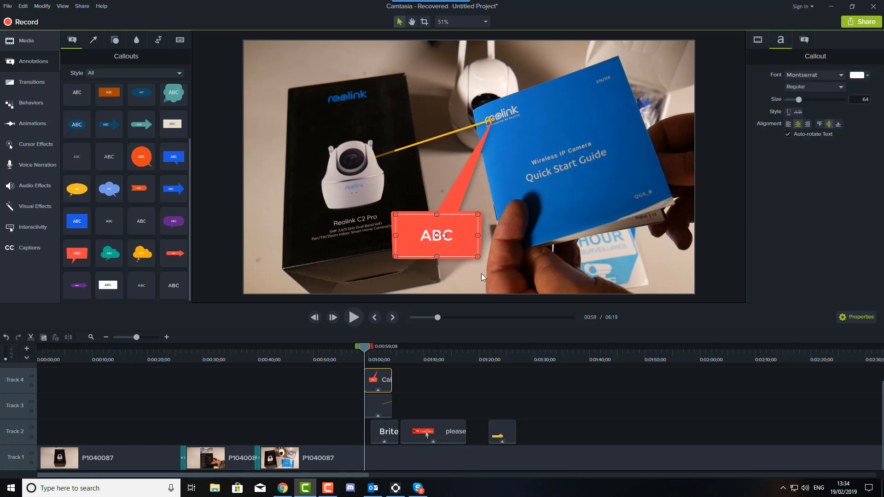
Delete the red speech bubble callout and the yellow arrow from the timeline.
{"action": "key", "text": "Delete"}
{"action": "left_click", "coordinate": [378, 405]}
{"action": "key", "text": "Delete"}
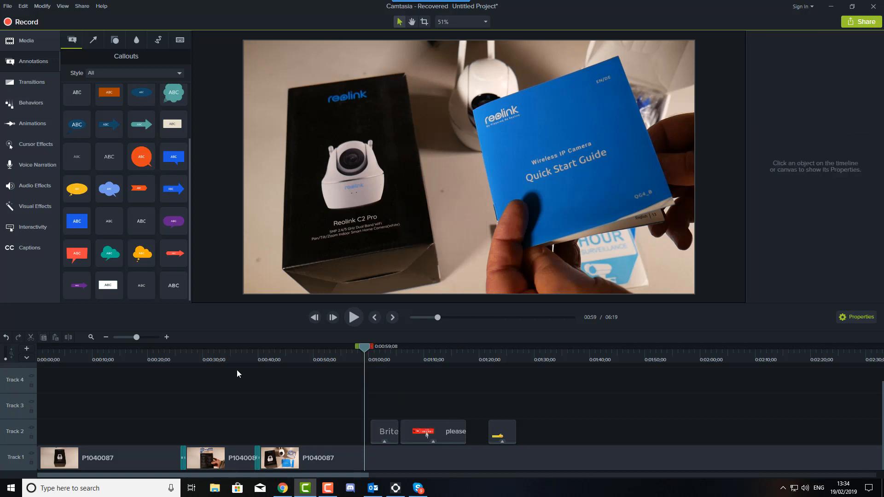
Add a white text rectangle callout on Track 3 at 0:00:59;08 and stretch it across the bottom of the video frame.
{"action": "left_click_drag", "start_coordinate": [107, 286], "coordinate": [372, 405]}
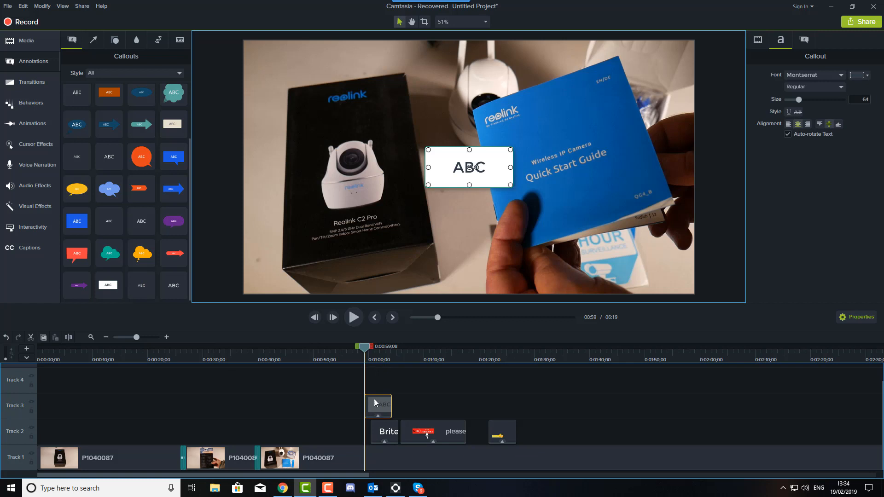
{"action": "left_click_drag", "start_coordinate": [440, 167], "coordinate": [277, 271]}
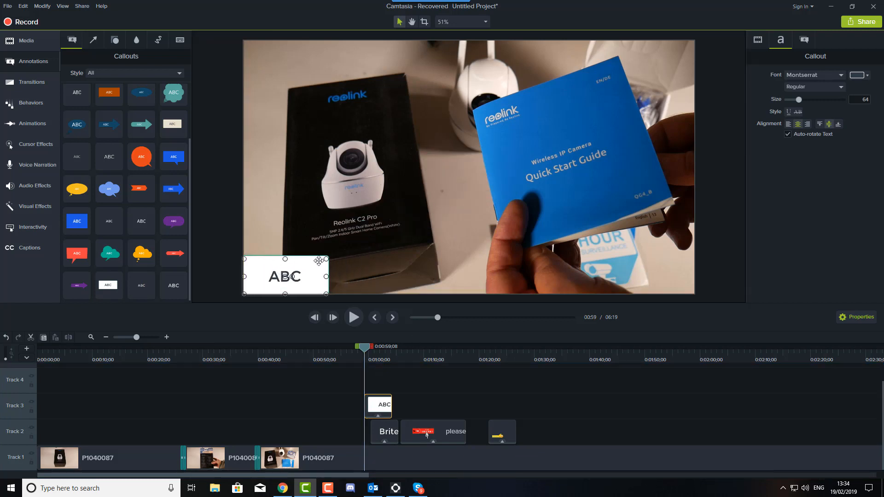
{"action": "left_click_drag", "start_coordinate": [325, 259], "coordinate": [710, 257]}
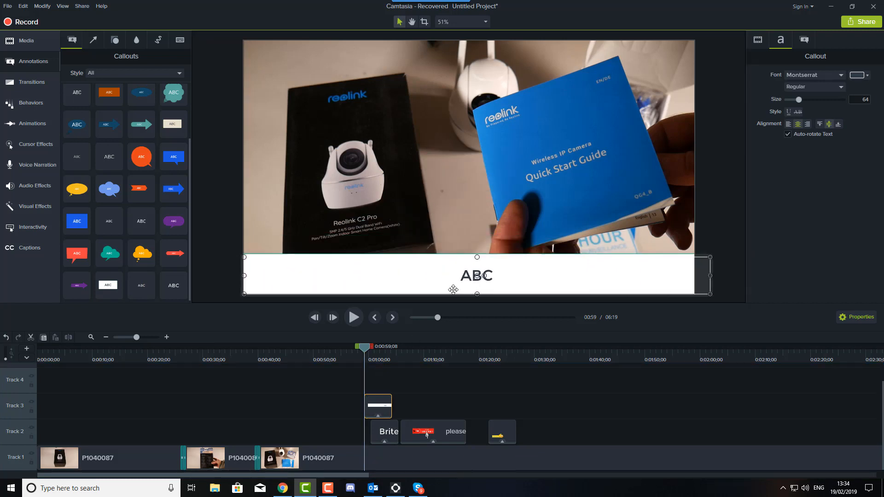
Replace the rectangle callout's placeholder text with "Hi this is a test".
{"action": "double_click", "coordinate": [473, 275]}
{"action": "type", "text": "Hi this is a "}
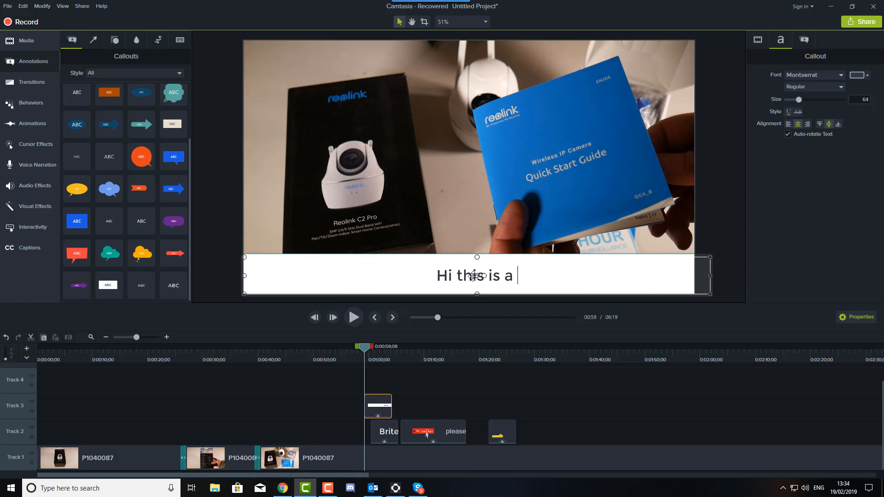
{"action": "type", "text": "test"}
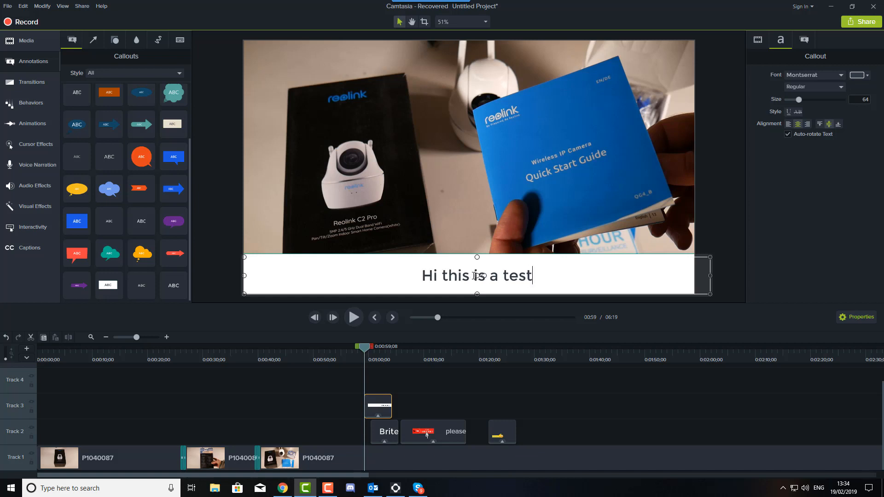
Change the rectangle callout's solid fill color to orange.
{"action": "left_click", "coordinate": [857, 75]}
{"action": "left_click", "coordinate": [804, 43]}
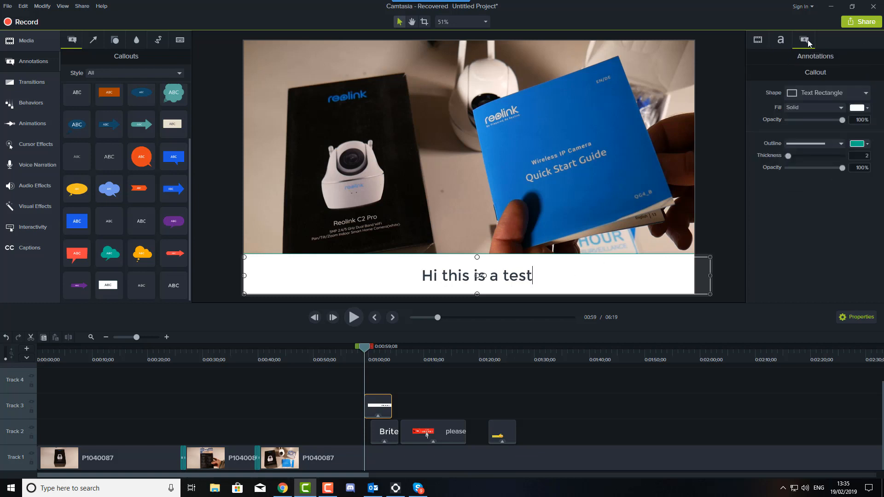
{"action": "left_click", "coordinate": [859, 108]}
{"action": "left_click", "coordinate": [813, 126]}
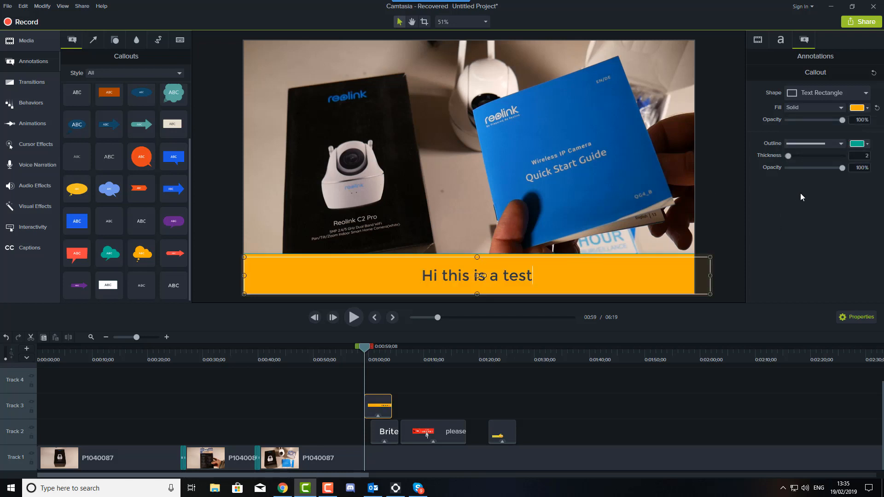
Give the rectangle callout a black outline with a thickness of 12.
{"action": "left_click_drag", "start_coordinate": [789, 157], "coordinate": [795, 156]}
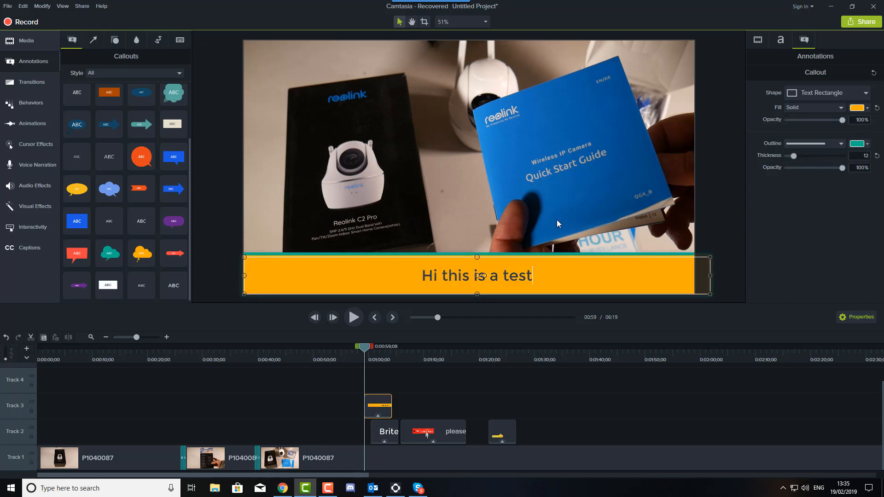
{"action": "left_click", "coordinate": [860, 144]}
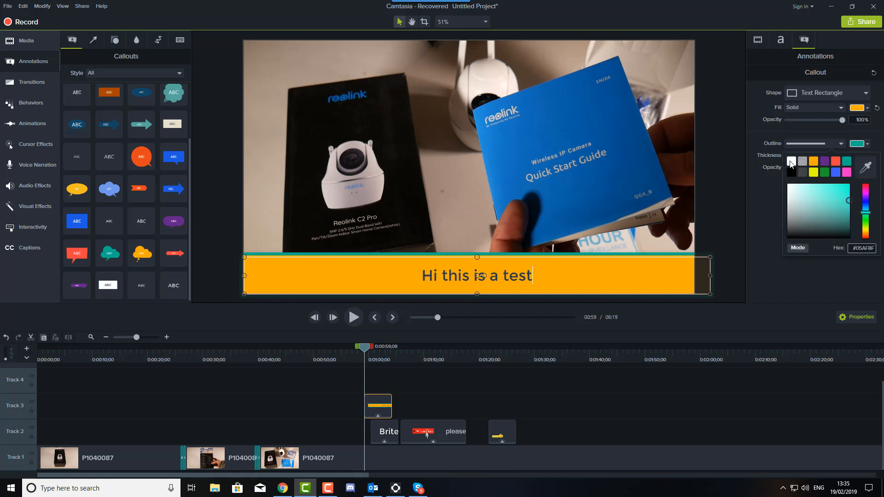
{"action": "left_click", "coordinate": [804, 172]}
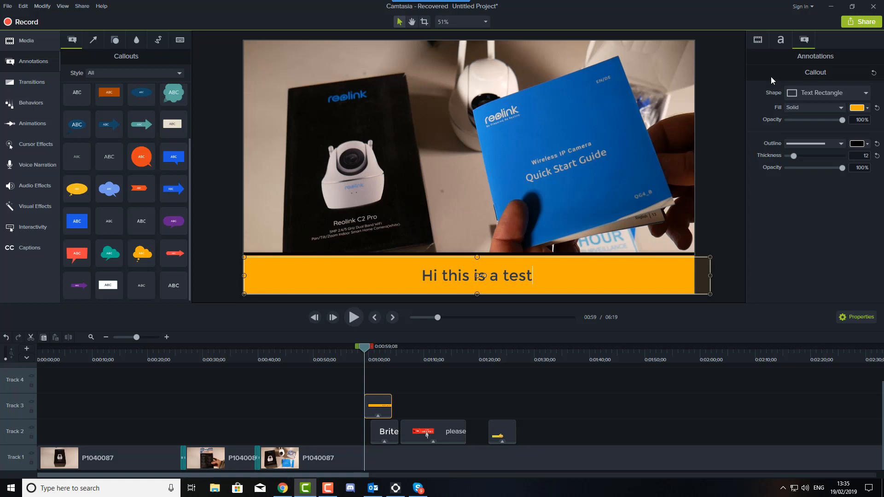
Reshape the rectangle callout into a full-height panel covering roughly the left 40 percent of the video frame.
{"action": "left_click", "coordinate": [780, 41]}
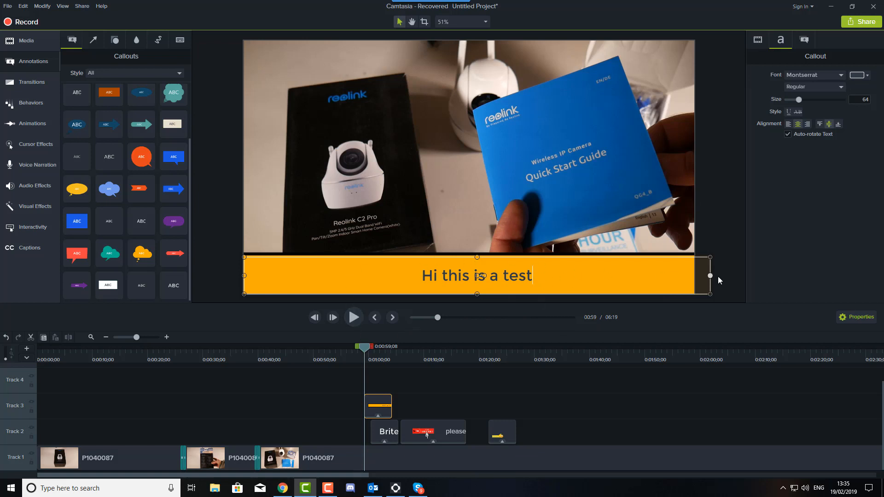
{"action": "left_click_drag", "start_coordinate": [712, 275], "coordinate": [380, 275]}
{"action": "left_click_drag", "start_coordinate": [312, 257], "coordinate": [308, 50]}
{"action": "left_click_drag", "start_coordinate": [380, 149], "coordinate": [416, 148]}
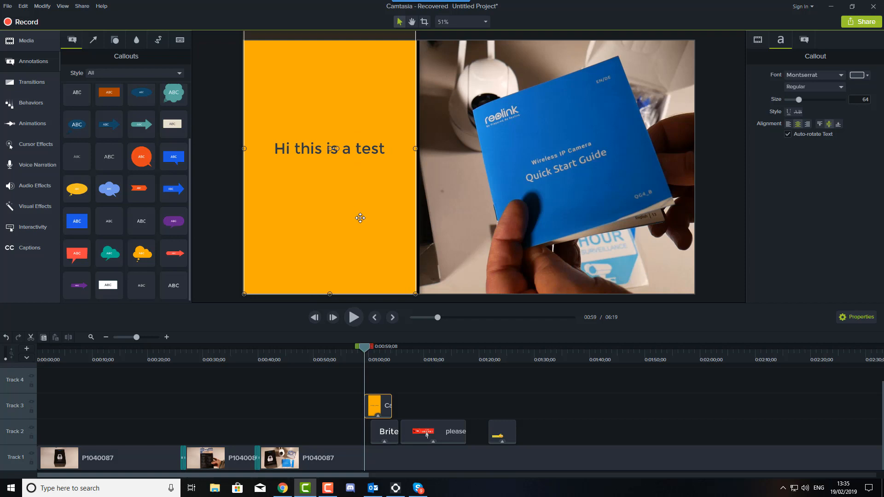
Set the callout panel's fill to black and its text color to white.
{"action": "left_click", "coordinate": [804, 41]}
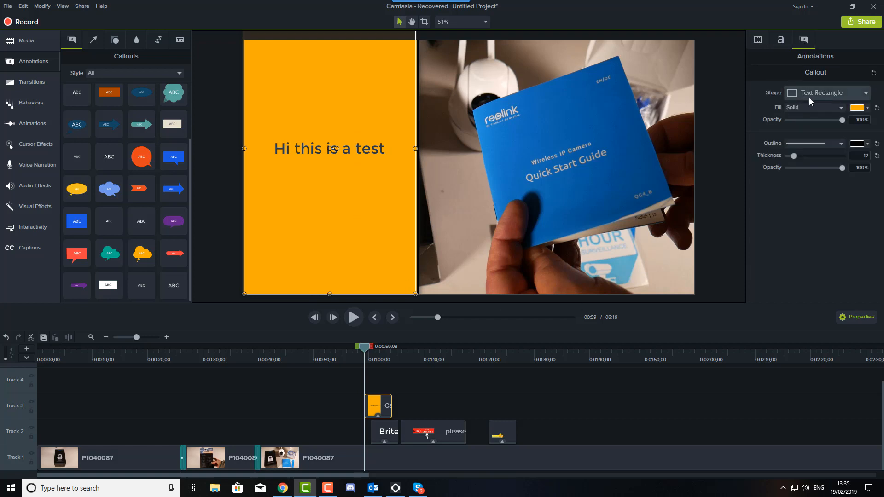
{"action": "left_click", "coordinate": [866, 109]}
{"action": "left_click", "coordinate": [792, 140]}
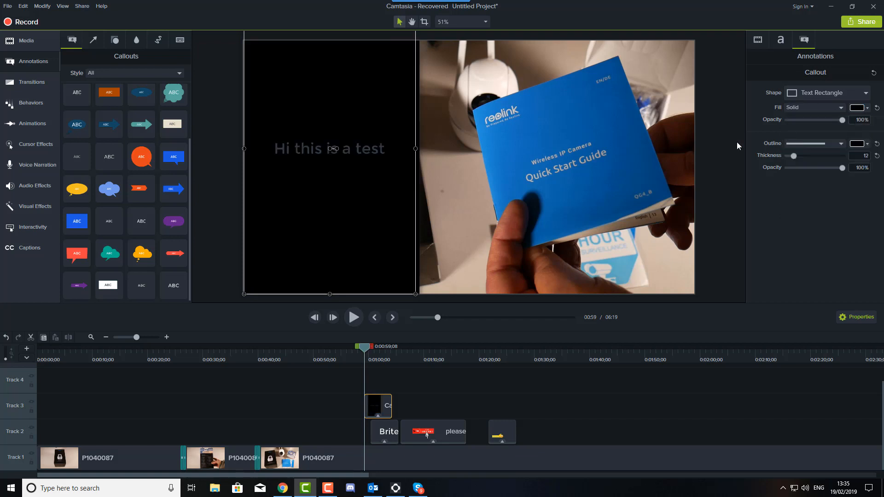
{"action": "left_click", "coordinate": [779, 44]}
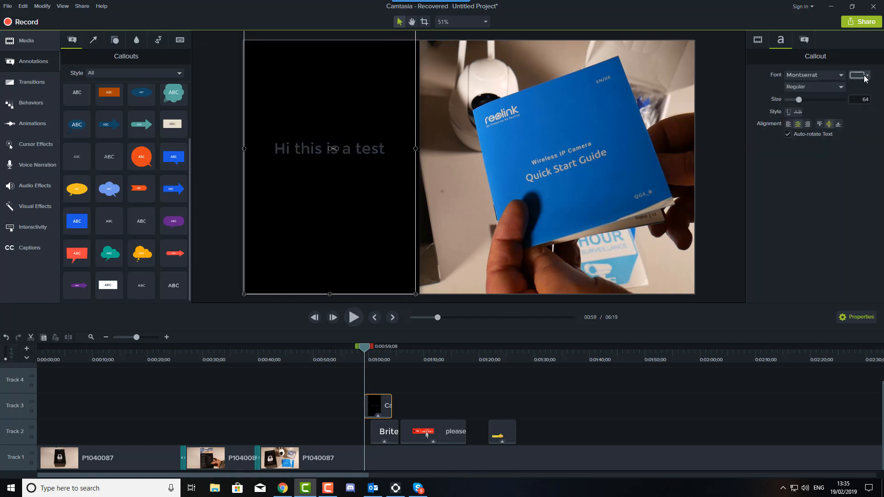
{"action": "left_click", "coordinate": [863, 75]}
{"action": "left_click", "coordinate": [792, 93]}
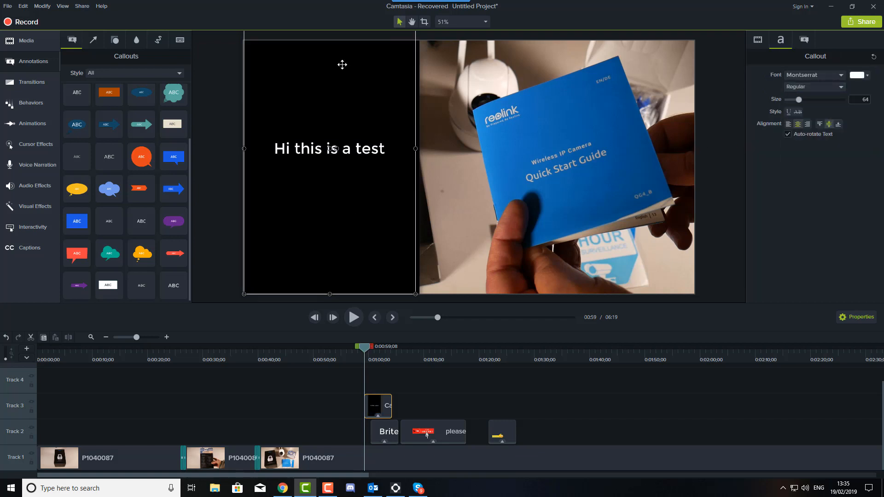
Change the callout panel's outline to white with a thickness of 5.
{"action": "left_click", "coordinate": [804, 40]}
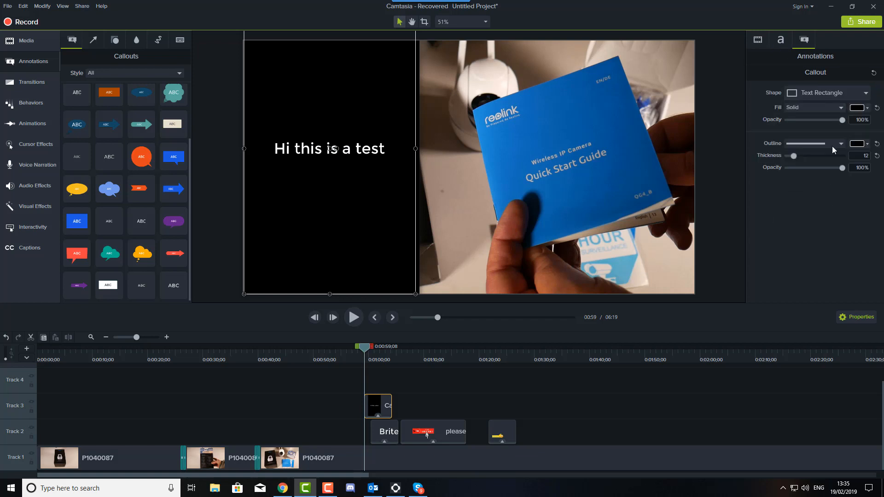
{"action": "left_click", "coordinate": [866, 144]}
{"action": "left_click", "coordinate": [791, 161]}
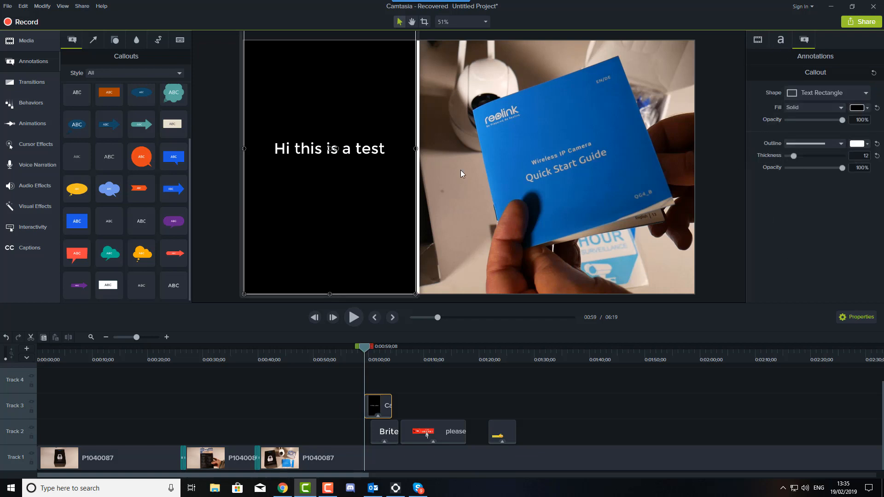
{"action": "left_click_drag", "start_coordinate": [794, 156], "coordinate": [790, 159]}
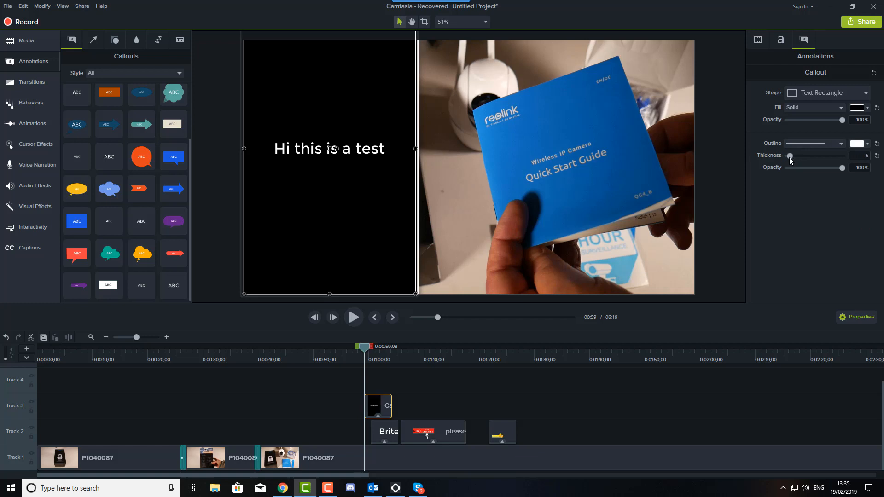
Delete the "Hi this is a test" callout from Track 3.
{"action": "left_click", "coordinate": [458, 279]}
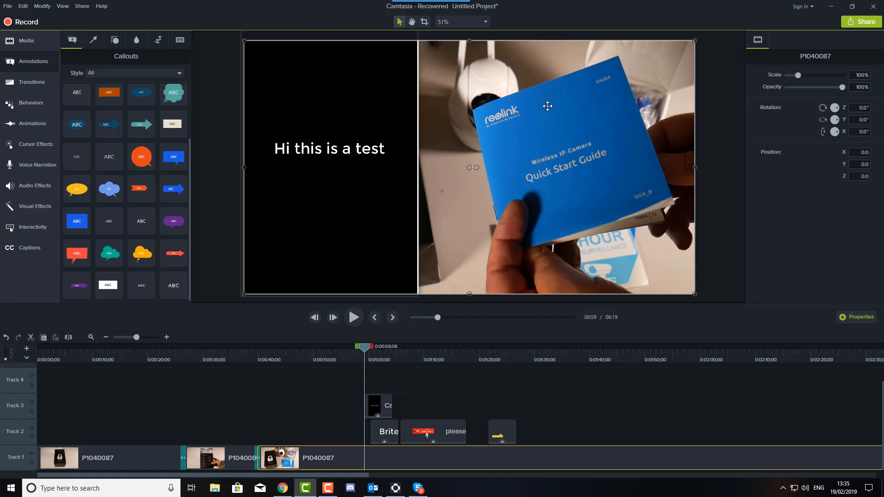
{"action": "left_click", "coordinate": [320, 184]}
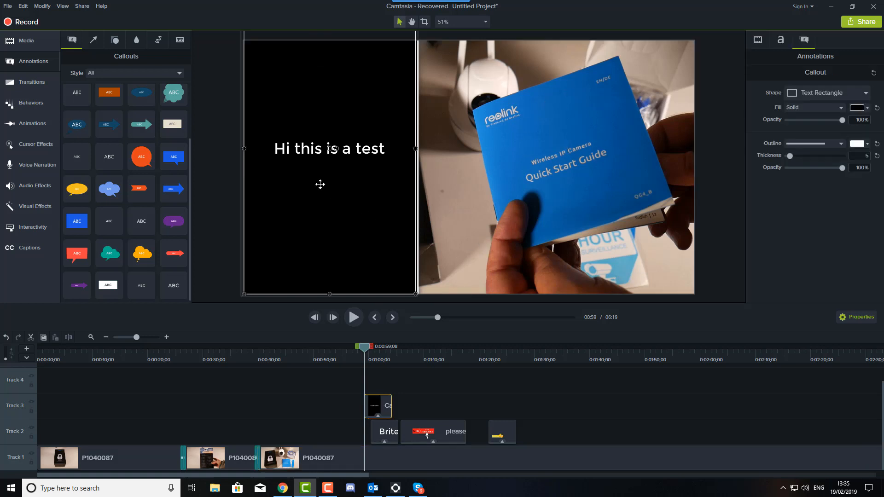
{"action": "key", "text": "Delete"}
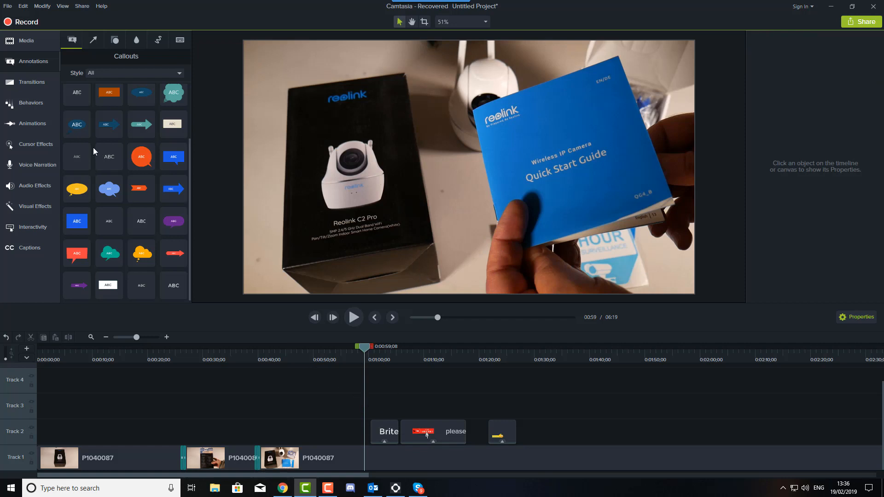
Add a blur annotation over the booklet's "Quick Start Guide" title, enlarging and repositioning it to cover the text.
{"action": "left_click", "coordinate": [116, 40]}
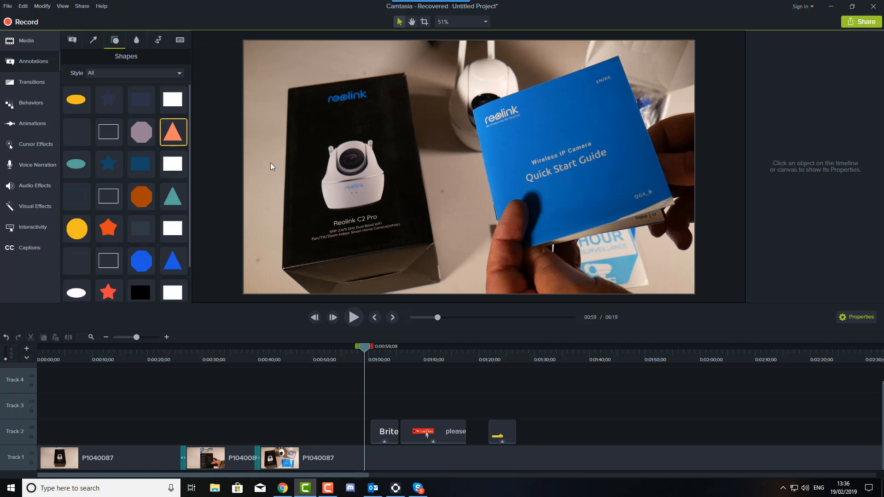
{"action": "left_click", "coordinate": [135, 41]}
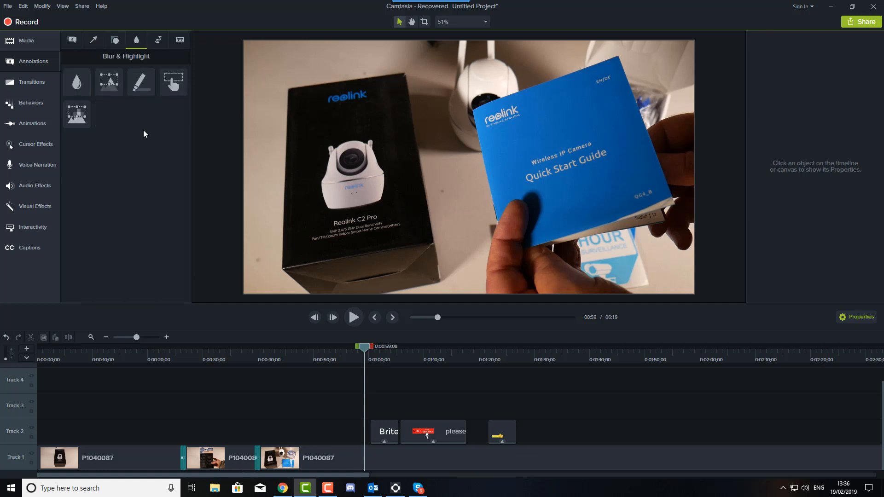
{"action": "left_click_drag", "start_coordinate": [77, 83], "coordinate": [559, 169]}
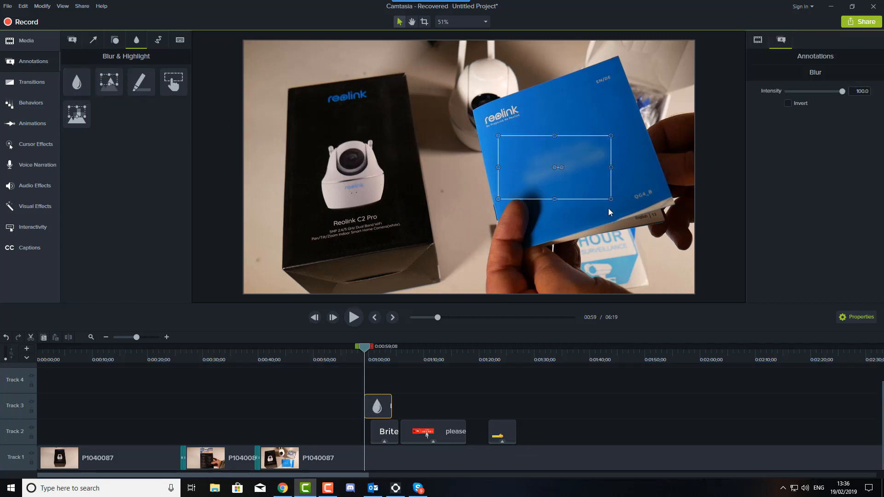
{"action": "left_click_drag", "start_coordinate": [610, 200], "coordinate": [622, 207]}
{"action": "mouse_move", "coordinate": [536, 162]}
{"action": "left_mouse_down"}
{"action": "mouse_move", "coordinate": [591, 121]}
{"action": "mouse_move", "coordinate": [547, 148]}
{"action": "left_mouse_up"}
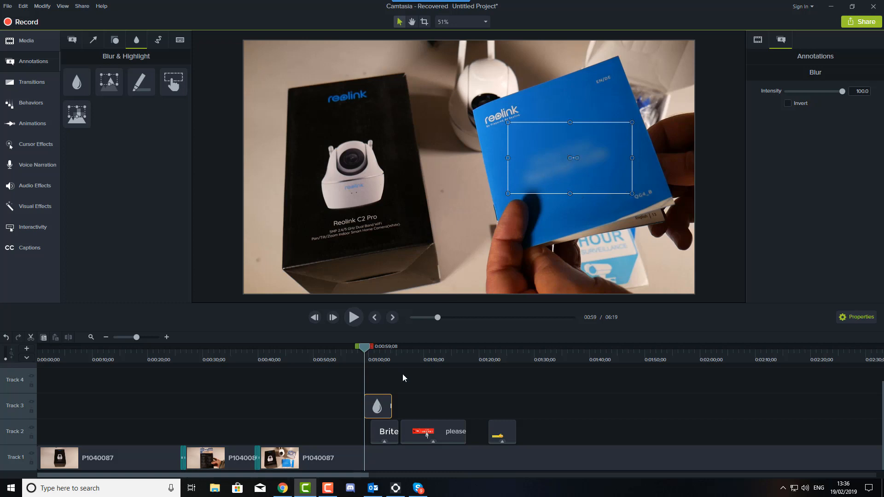
Replace the blur with a pixelate annotation over the booklet's title, and remove the pixelation as well.
{"action": "key", "text": "Delete"}
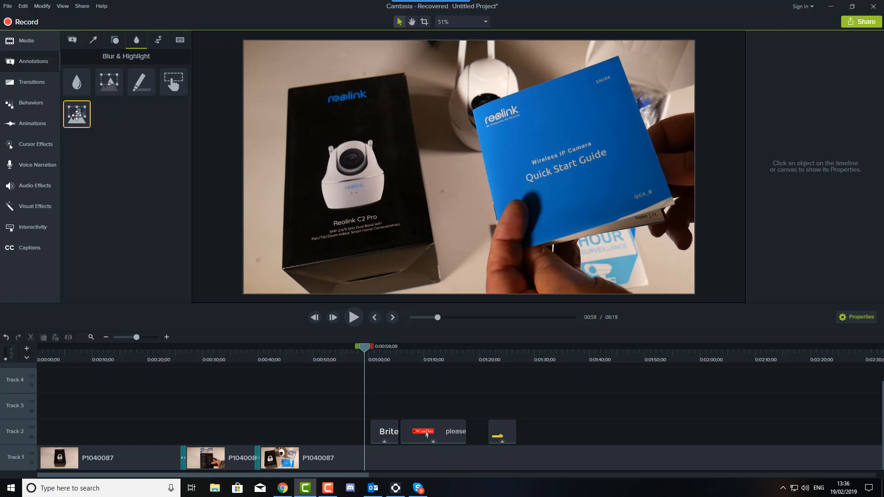
{"action": "mouse_move", "coordinate": [77, 115]}
{"action": "left_mouse_down"}
{"action": "mouse_move", "coordinate": [485, 166]}
{"action": "mouse_move", "coordinate": [568, 152]}
{"action": "mouse_move", "coordinate": [558, 165]}
{"action": "left_mouse_up"}
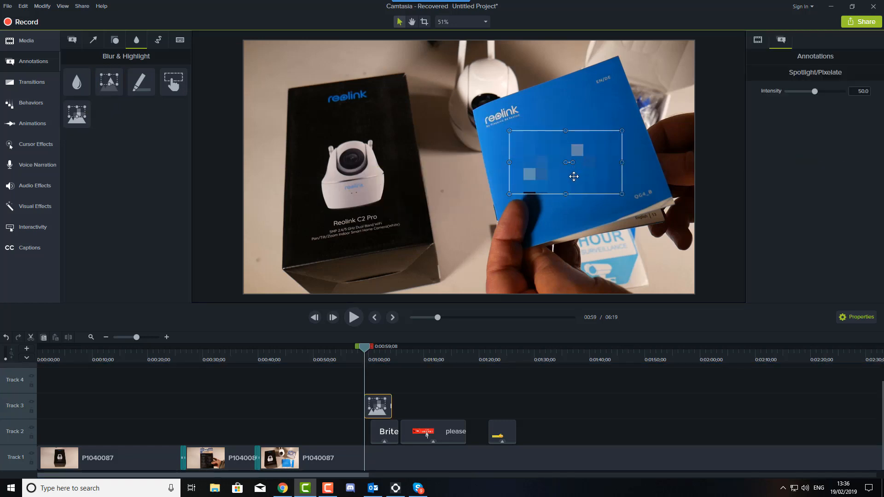
{"action": "key", "text": "Delete"}
Try a resized yellow highlighter annotation over the booklet's title and delete it.
{"action": "mouse_move", "coordinate": [141, 82]}
{"action": "left_mouse_down"}
{"action": "mouse_move", "coordinate": [361, 165]}
{"action": "mouse_move", "coordinate": [368, 110]}
{"action": "mouse_move", "coordinate": [571, 164]}
{"action": "left_mouse_up"}
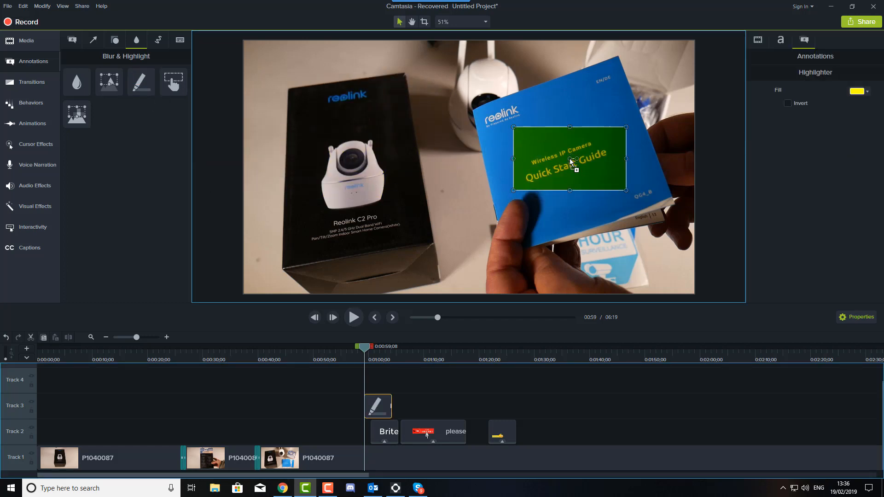
{"action": "left_click", "coordinate": [865, 91]}
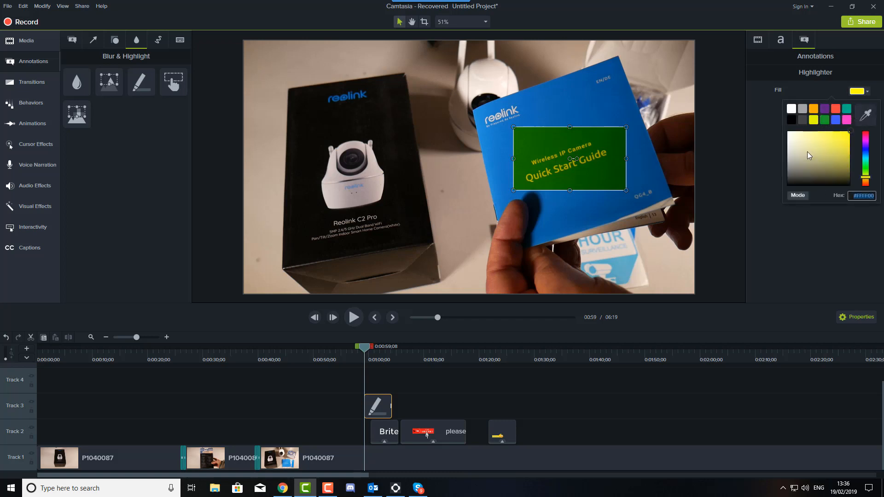
{"action": "left_click", "coordinate": [784, 263]}
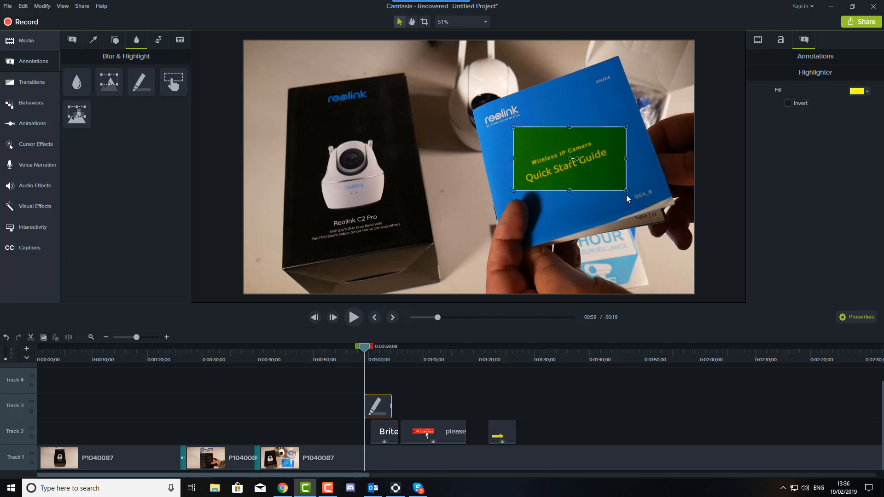
{"action": "mouse_move", "coordinate": [626, 190]}
{"action": "left_mouse_down"}
{"action": "mouse_move", "coordinate": [668, 135]}
{"action": "mouse_move", "coordinate": [617, 162]}
{"action": "mouse_move", "coordinate": [409, 137]}
{"action": "mouse_move", "coordinate": [449, 131]}
{"action": "mouse_move", "coordinate": [499, 158]}
{"action": "left_mouse_up"}
{"action": "key", "text": "Delete"}
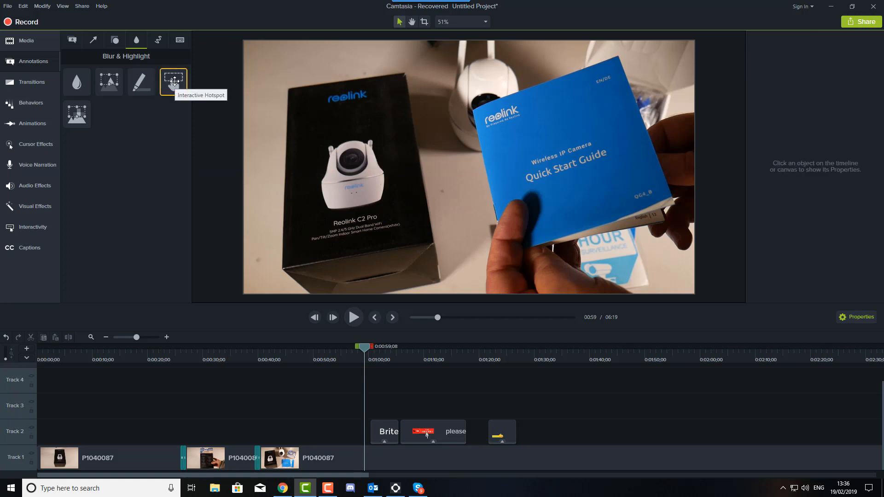
Add a red sketch motion square to the middle of the frame at 0:00:59;08 and preview its drawing animation.
{"action": "left_click", "coordinate": [158, 47]}
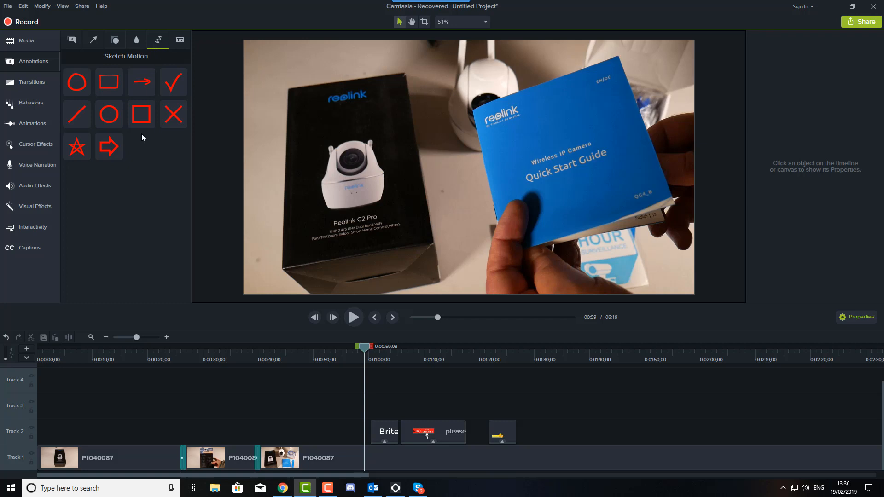
{"action": "left_click_drag", "start_coordinate": [141, 114], "coordinate": [468, 171]}
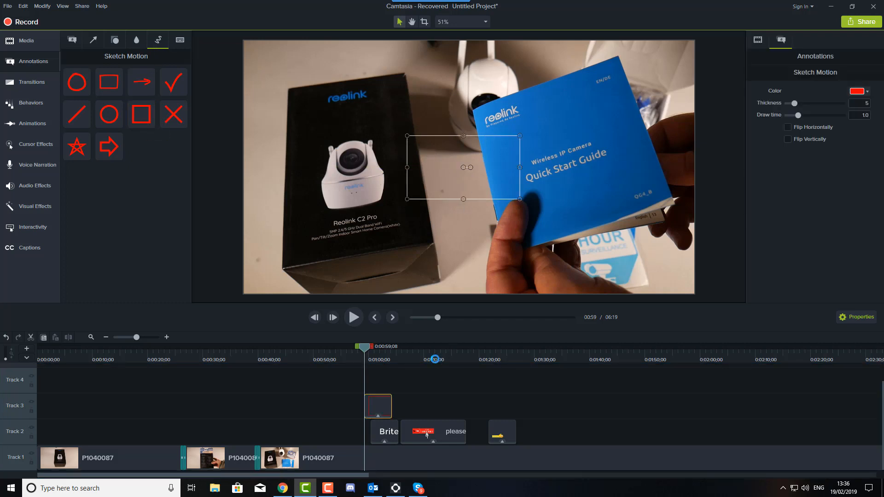
{"action": "left_click", "coordinate": [347, 317]}
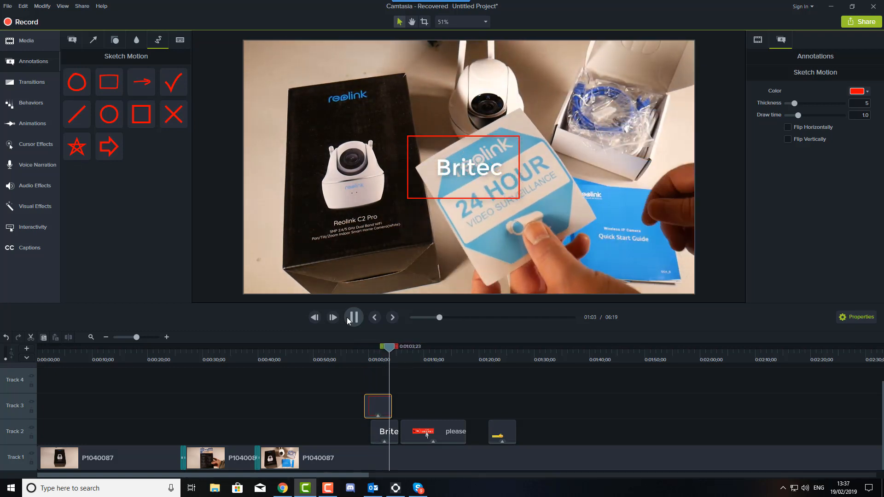
{"action": "left_click", "coordinate": [346, 317]}
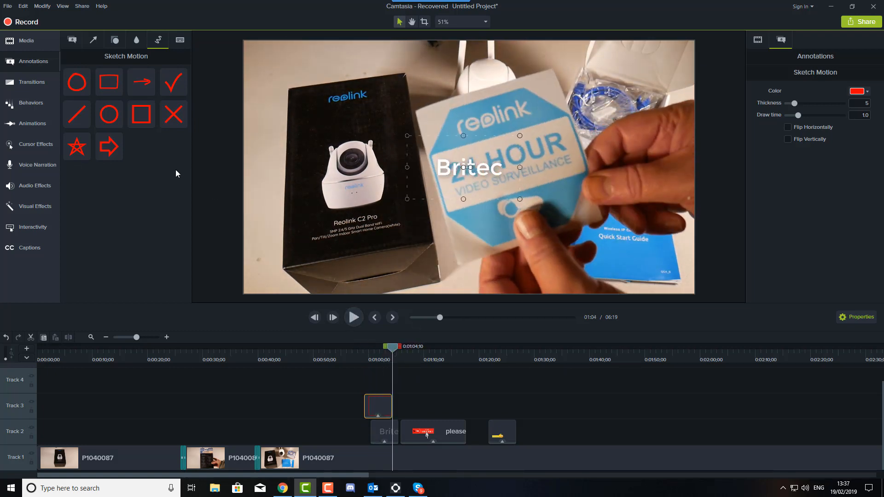
Add a red sketch motion check mark at 0:01:04;10, preview it, and shrink it to a small tick on the surveillance sticker.
{"action": "mouse_move", "coordinate": [173, 87]}
{"action": "left_mouse_down"}
{"action": "mouse_move", "coordinate": [405, 166]}
{"action": "mouse_move", "coordinate": [562, 171]}
{"action": "mouse_move", "coordinate": [587, 156]}
{"action": "left_mouse_up"}
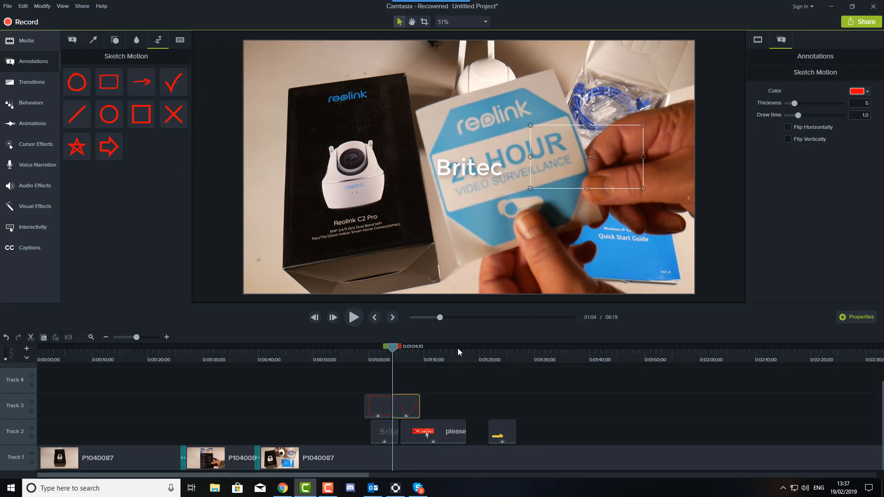
{"action": "left_click", "coordinate": [354, 316]}
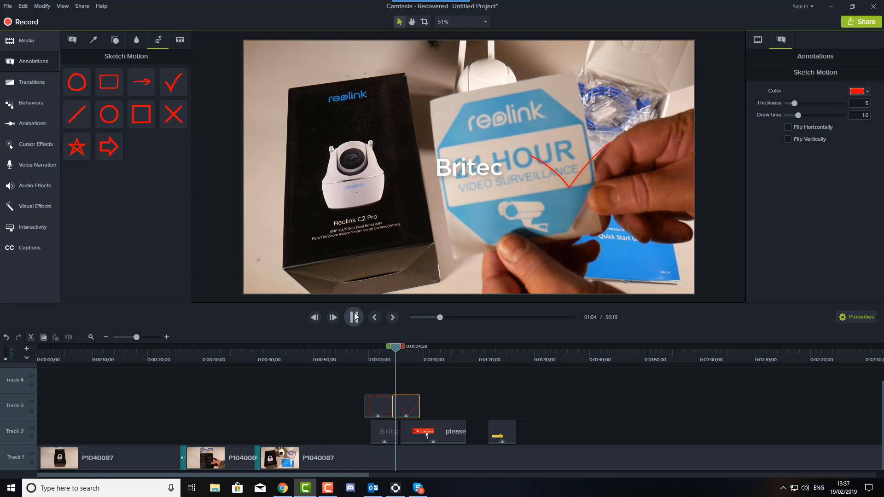
{"action": "key", "text": "space"}
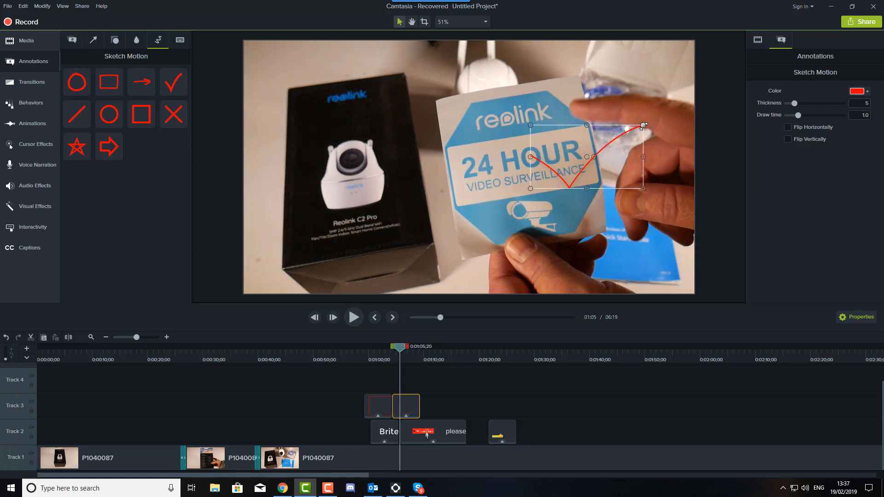
{"action": "left_click", "coordinate": [642, 127]}
{"action": "left_click_drag", "start_coordinate": [642, 127], "coordinate": [545, 176]}
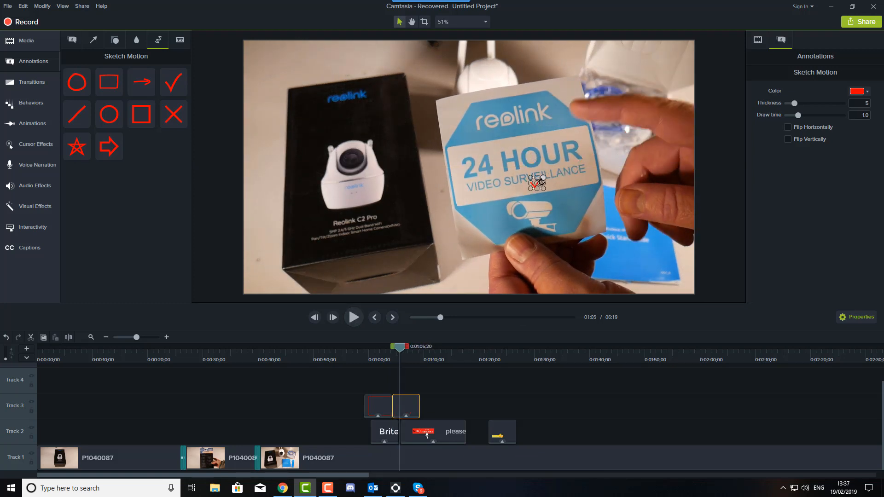
Play back the small check mark's drawing animation from the start of its clip at 0:01:04;10.
{"action": "left_click_drag", "start_coordinate": [406, 348], "coordinate": [395, 352]}
{"action": "double_click", "coordinate": [395, 351]}
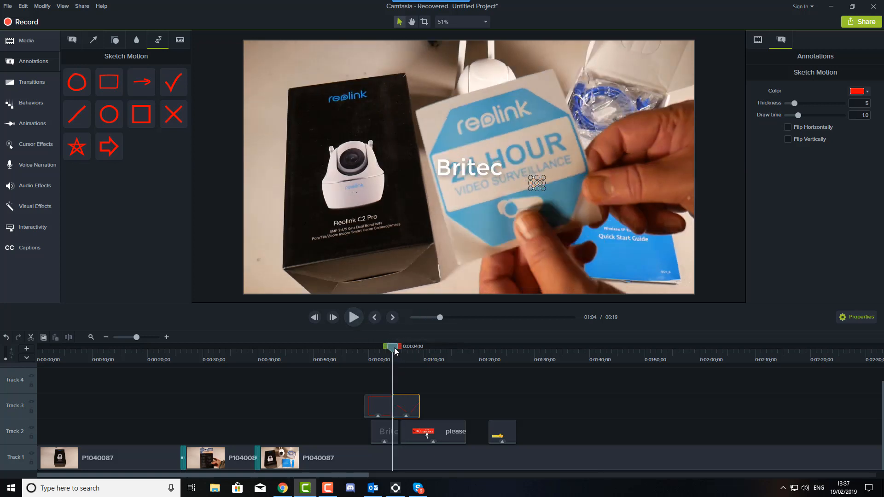
{"action": "left_click_drag", "start_coordinate": [394, 352], "coordinate": [394, 350]}
{"action": "left_click", "coordinate": [353, 319]}
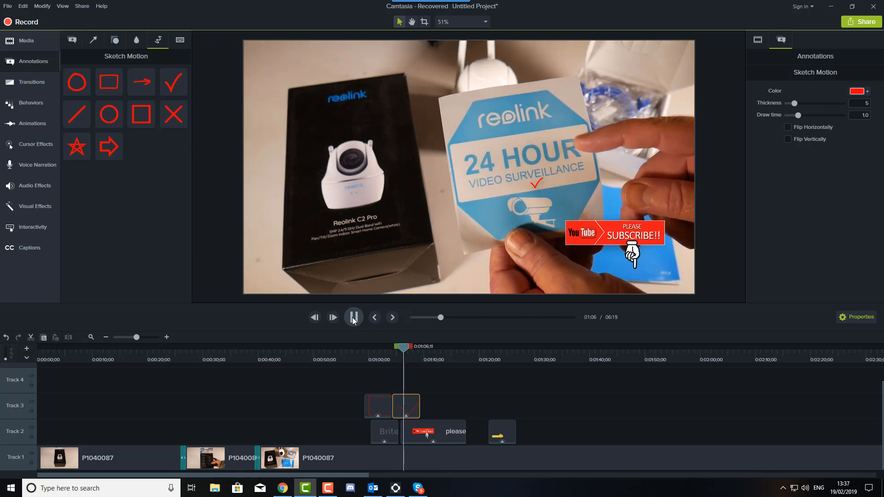
Stop the playback and delete the sketch motion check mark and the sketch motion square from Track 3.
{"action": "left_click", "coordinate": [353, 318]}
{"action": "left_click", "coordinate": [537, 185]}
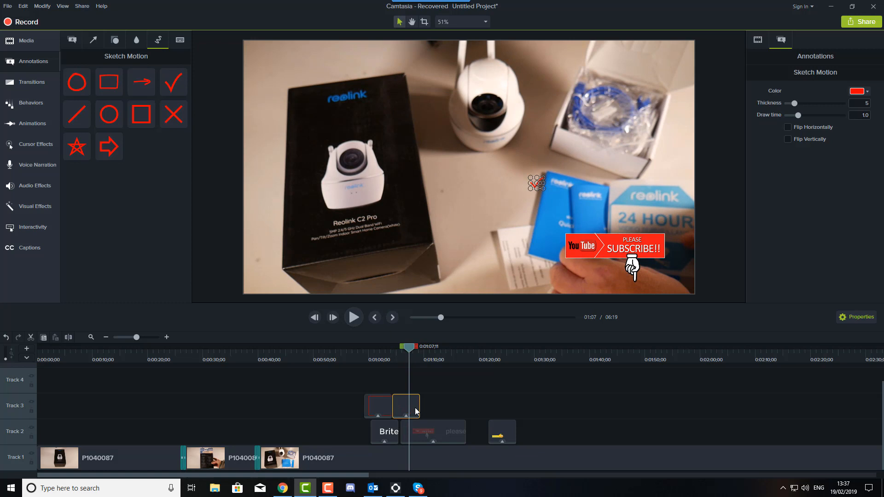
{"action": "key", "text": "Delete"}
{"action": "left_click", "coordinate": [385, 407]}
{"action": "key", "text": "Delete"}
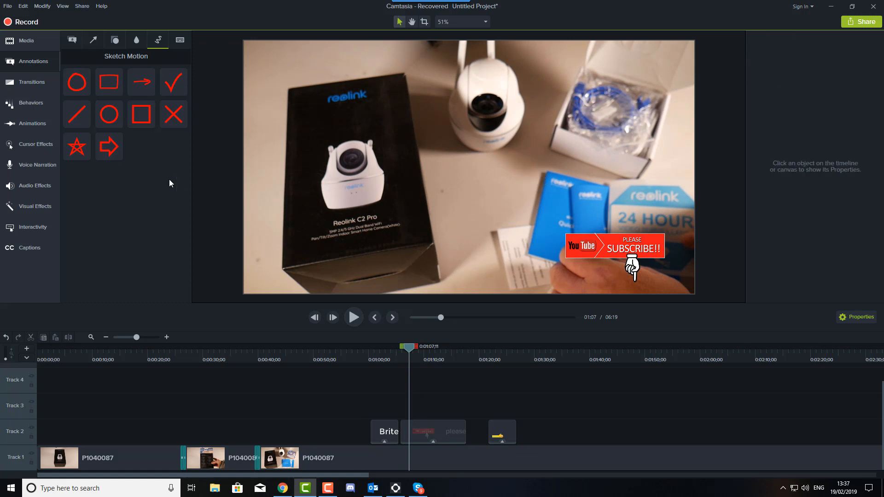
Try a keystroke callout in the middle of the frame at 0:01:07;11 with the keys F, then Shift+F, and delete it.
{"action": "left_click", "coordinate": [178, 45]}
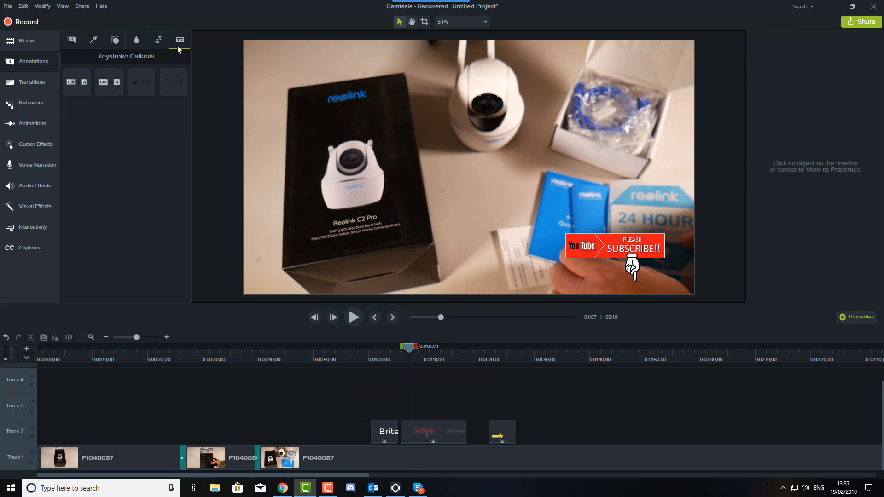
{"action": "left_click_drag", "start_coordinate": [109, 83], "coordinate": [484, 190]}
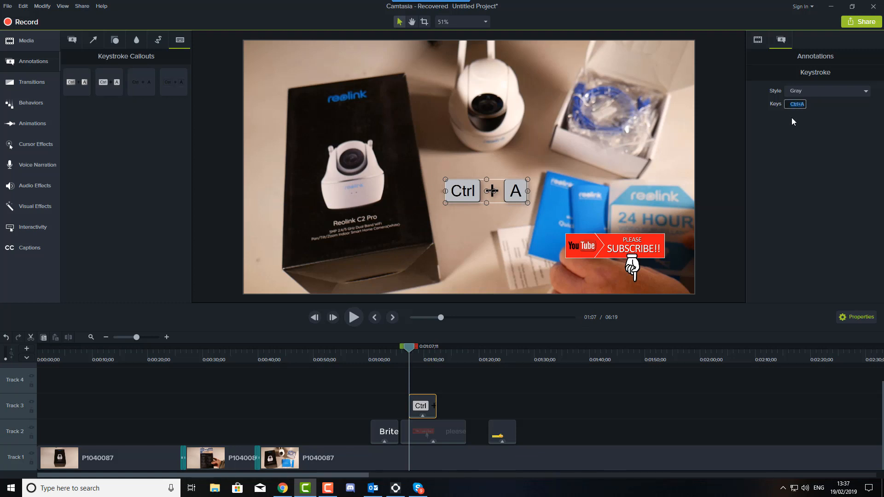
{"action": "key", "text": "f"}
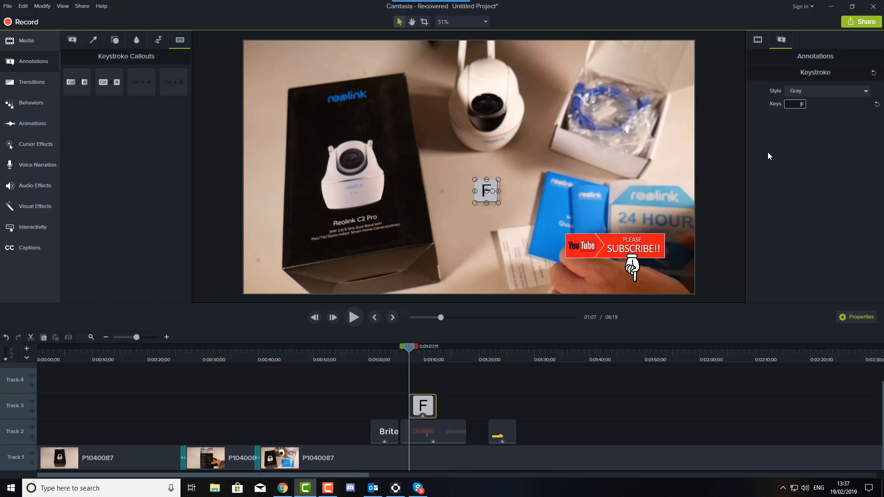
{"action": "key", "text": "shift+f"}
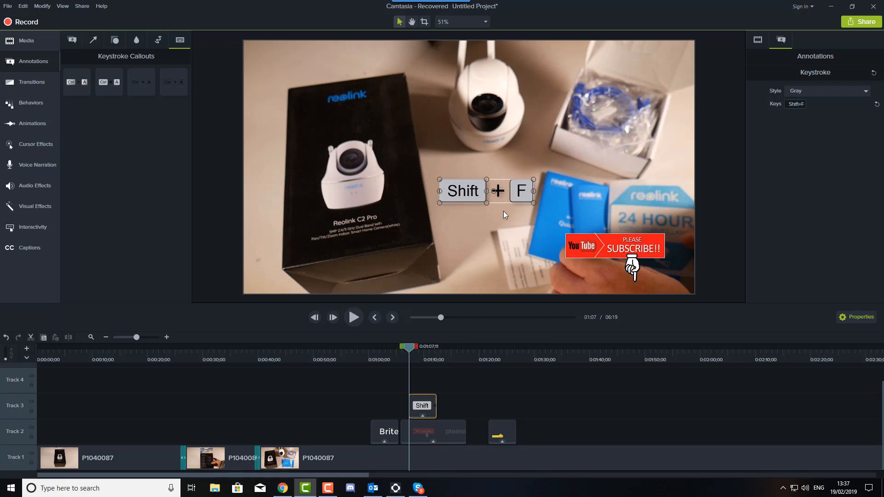
{"action": "key", "text": "Delete"}
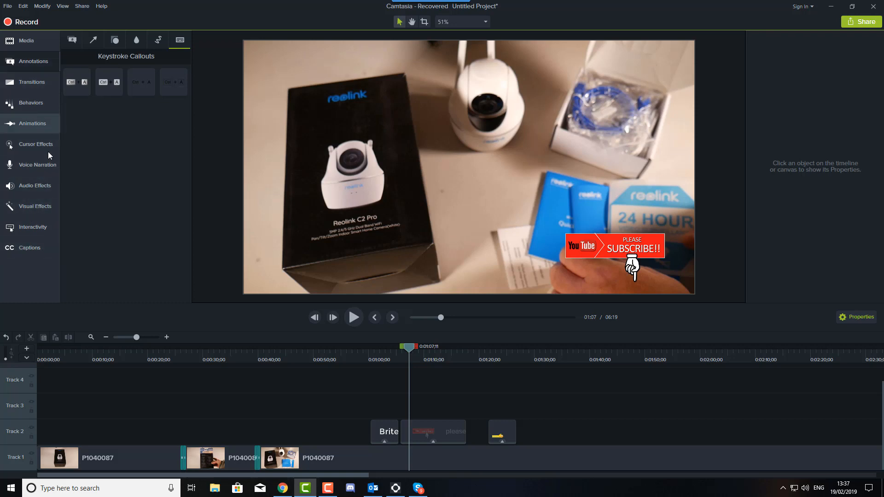
Add a Zoom-n-Pan animation to the P1040087 clip at 0:01:30;09, zooming to about 170% on the lower part of the product box.
{"action": "left_click_drag", "start_coordinate": [408, 346], "coordinate": [530, 355]}
{"action": "left_click", "coordinate": [451, 207]}
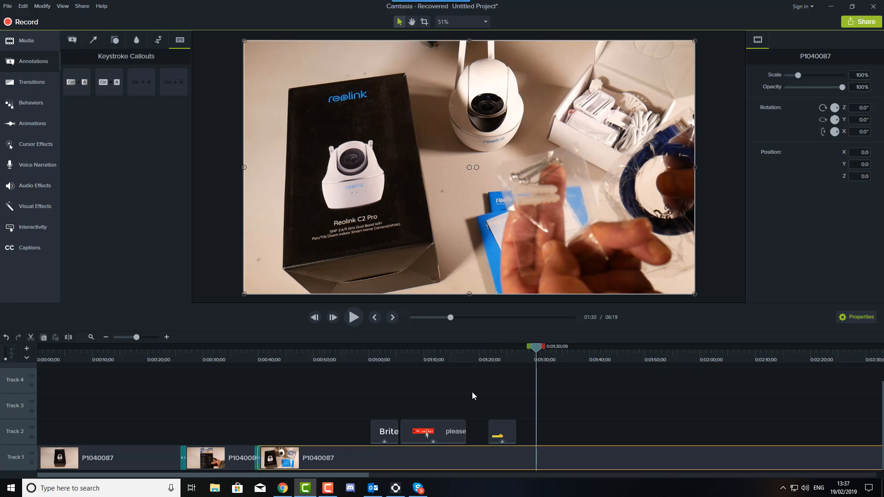
{"action": "left_click", "coordinate": [28, 127]}
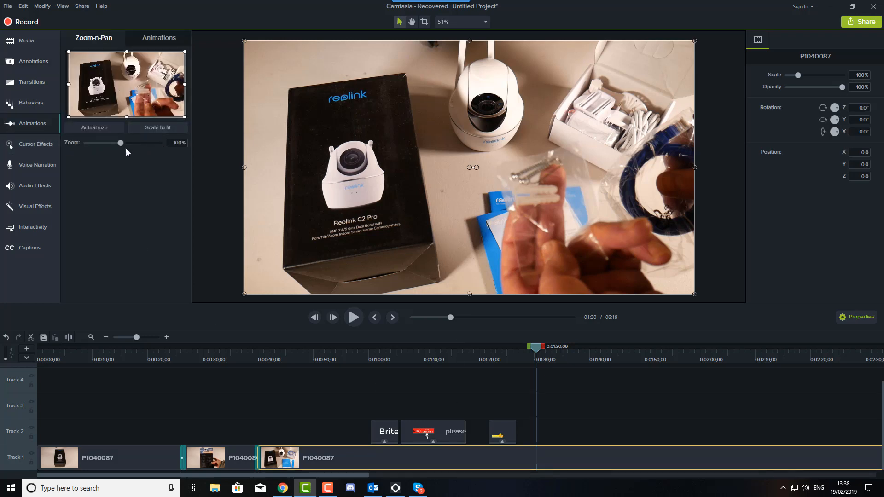
{"action": "mouse_move", "coordinate": [120, 143]}
{"action": "left_mouse_down"}
{"action": "mouse_move", "coordinate": [150, 145]}
{"action": "mouse_move", "coordinate": [120, 148]}
{"action": "left_mouse_up"}
{"action": "left_click_drag", "start_coordinate": [186, 116], "coordinate": [123, 86]}
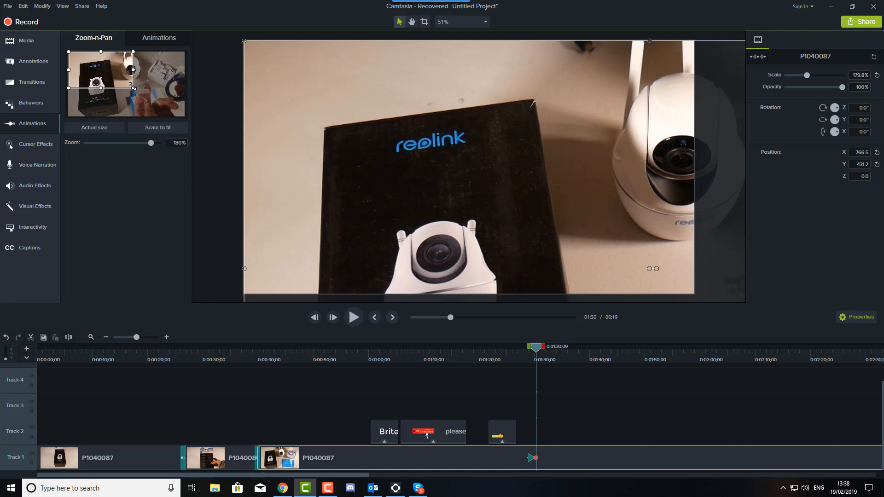
{"action": "left_click_drag", "start_coordinate": [133, 87], "coordinate": [166, 116]}
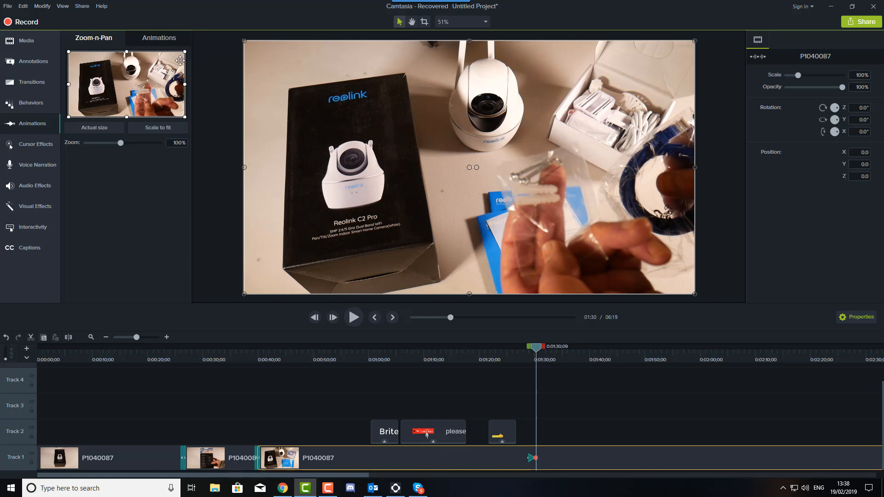
{"action": "left_click_drag", "start_coordinate": [183, 53], "coordinate": [136, 78]}
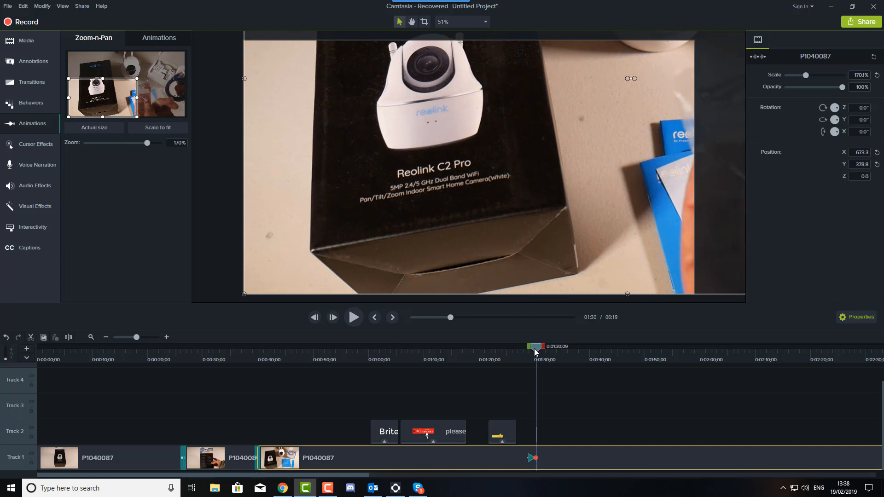
Add a second Zoom-n-Pan animation at 0:01:31;29 that returns to 100%, and play back both from 0:01:28;02.
{"action": "left_click_drag", "start_coordinate": [534, 350], "coordinate": [544, 350]}
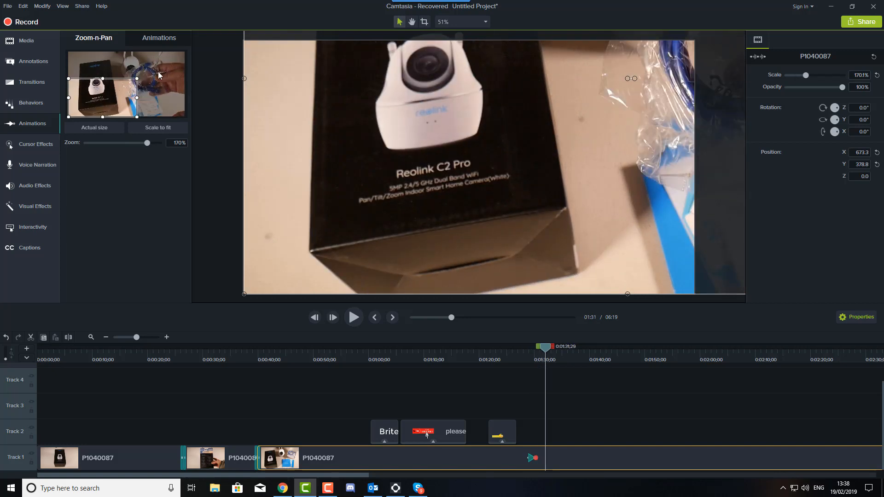
{"action": "left_click_drag", "start_coordinate": [138, 79], "coordinate": [186, 52]}
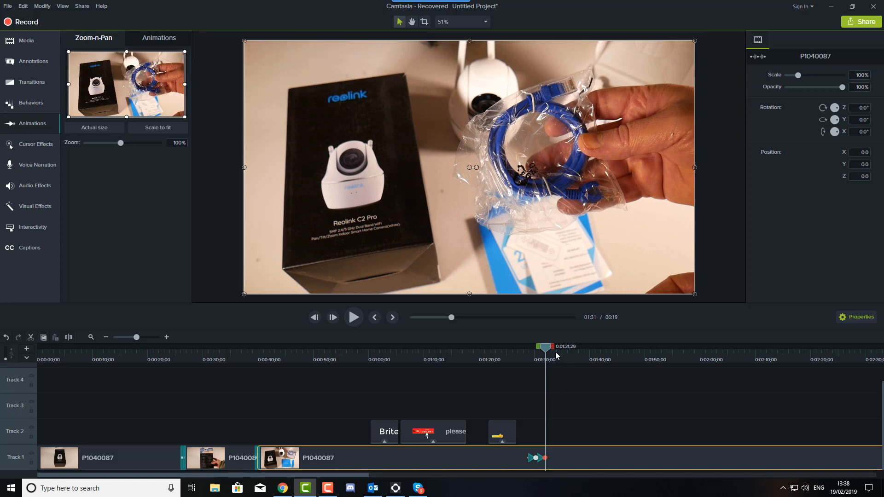
{"action": "left_click_drag", "start_coordinate": [545, 349], "coordinate": [523, 349]}
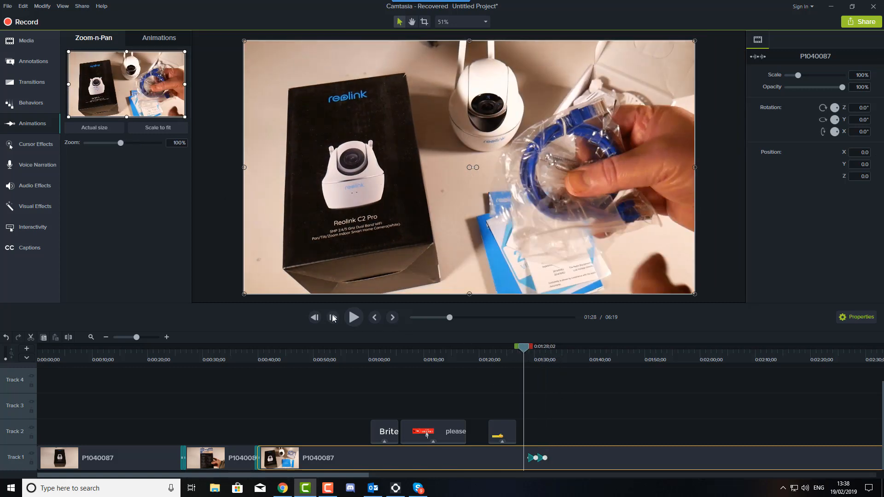
{"action": "left_click", "coordinate": [353, 318]}
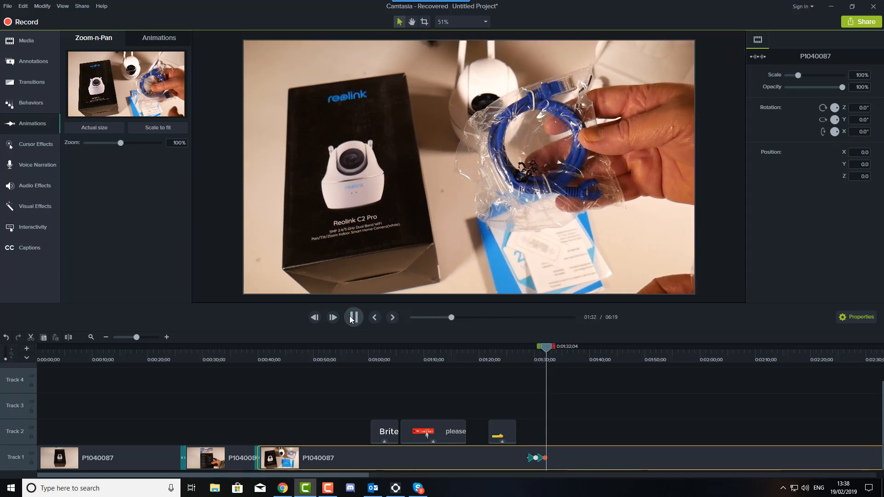
{"action": "left_click", "coordinate": [351, 319]}
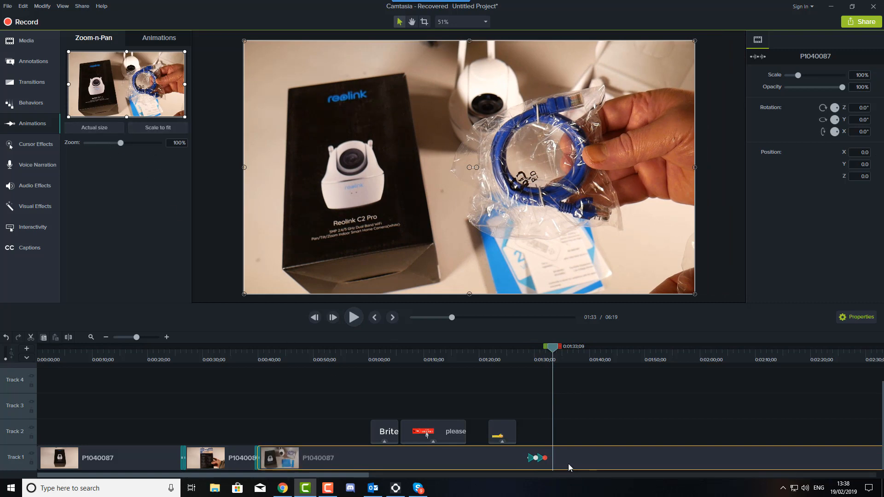
Delete the zoom-out and zoom-in animations from the P1040087 clip on Track 1.
{"action": "left_click_drag", "start_coordinate": [505, 451], "coordinate": [453, 464]}
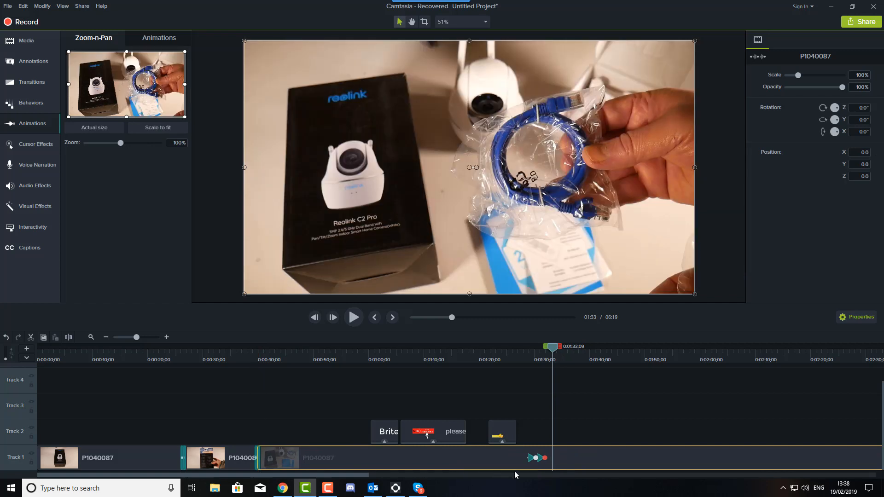
{"action": "left_click", "coordinate": [542, 458]}
{"action": "key", "text": "Delete"}
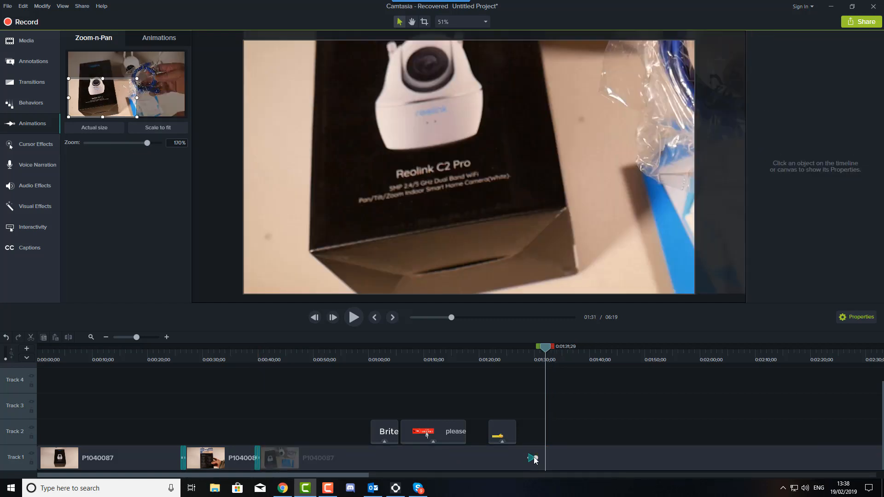
{"action": "left_click", "coordinate": [532, 458]}
{"action": "key", "text": "Delete"}
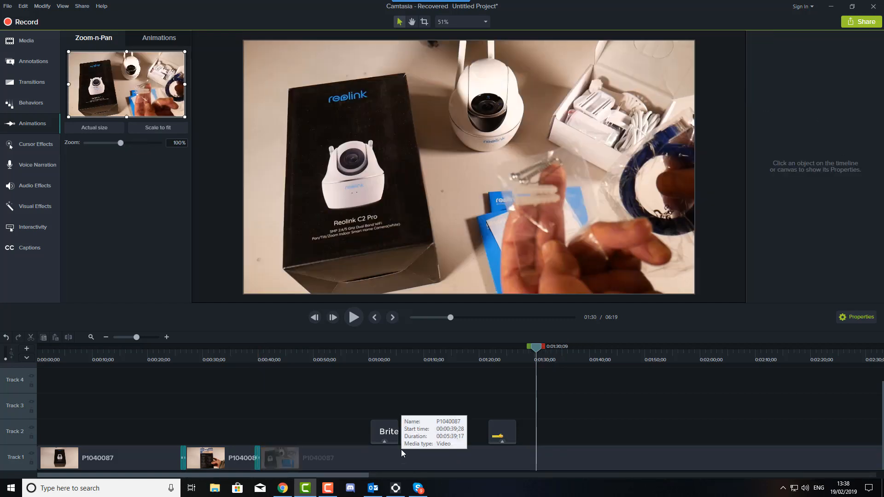
{"action": "left_click", "coordinate": [32, 104]}
{"action": "left_click", "coordinate": [28, 83]}
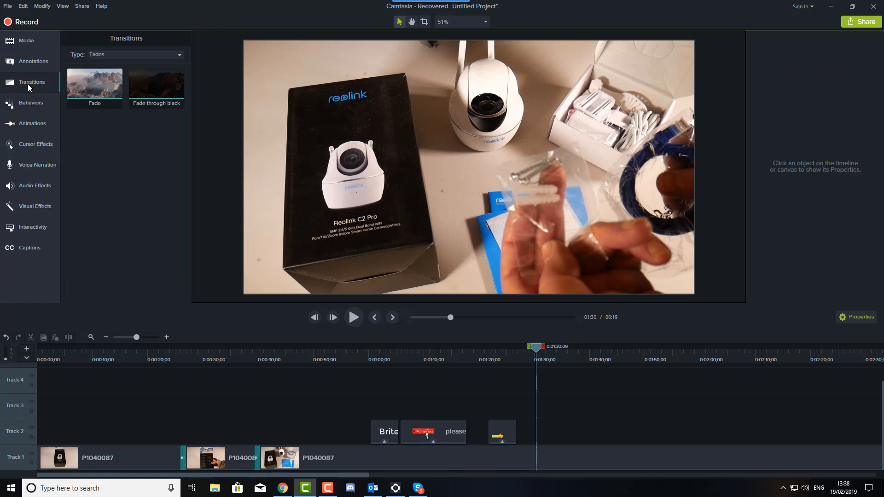
{"action": "left_click", "coordinate": [30, 60]}
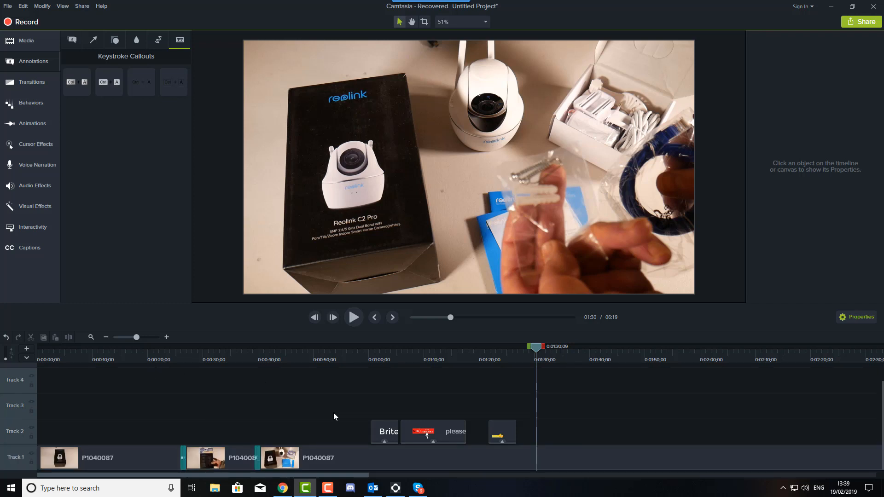
Split the P1040087 clip on Track 1 at 0:04:22;16 and at 0:04:58;03.
{"action": "left_click_drag", "start_coordinate": [535, 354], "coordinate": [238, 388]}
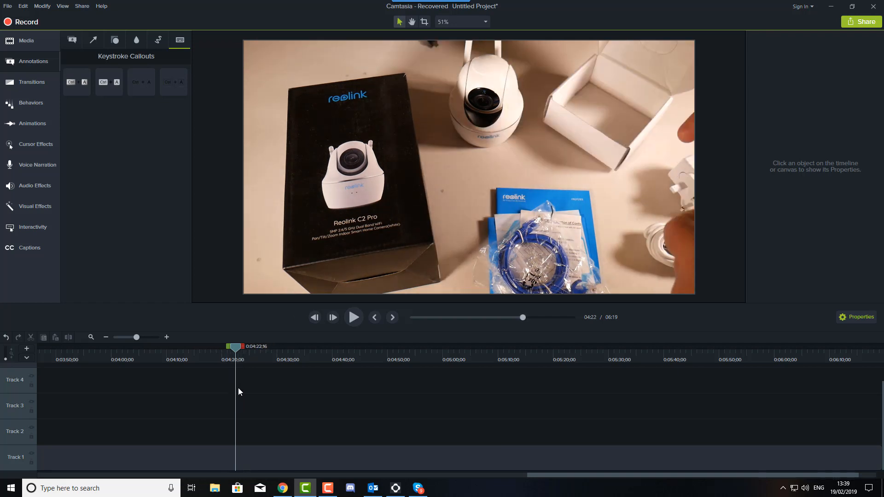
{"action": "left_click", "coordinate": [268, 452]}
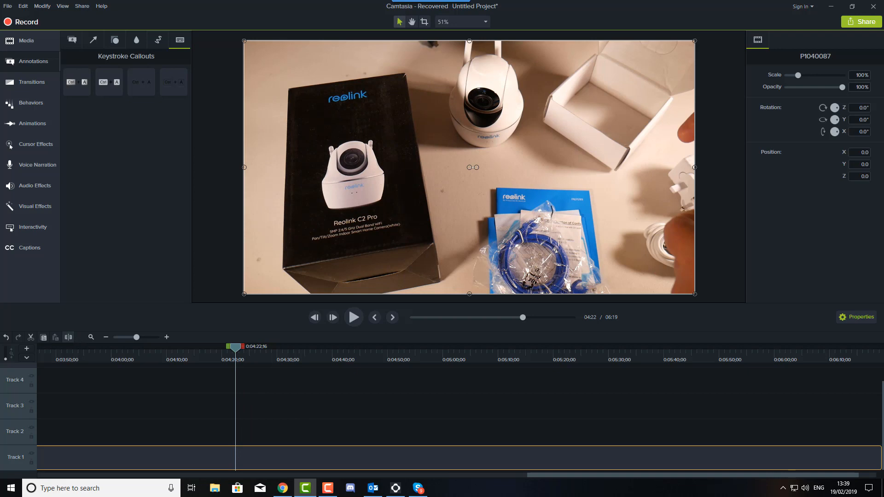
{"action": "left_click_drag", "start_coordinate": [236, 357], "coordinate": [433, 369]}
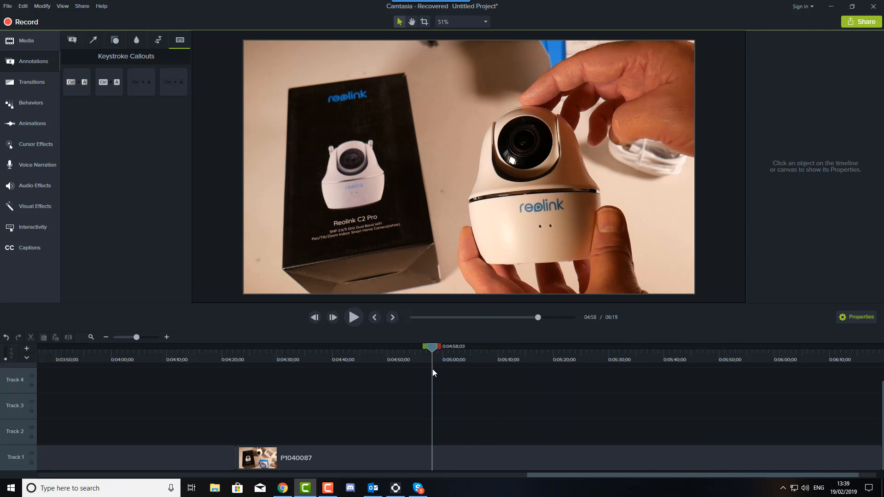
{"action": "left_click", "coordinate": [451, 451]}
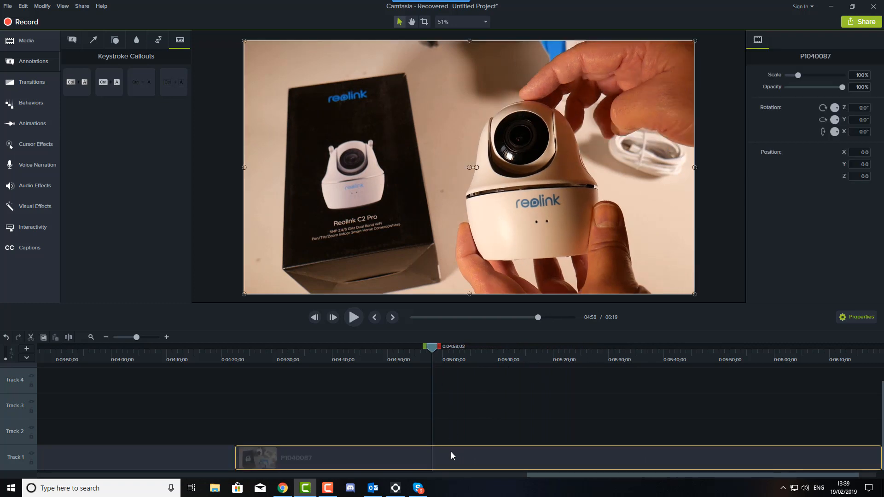
{"action": "left_click", "coordinate": [71, 338]}
Delete the section between the two cuts and move the remaining clip back to 0:04:22;16 to close the gap.
{"action": "left_click", "coordinate": [363, 454]}
{"action": "key", "text": "Delete"}
{"action": "left_click_drag", "start_coordinate": [456, 454], "coordinate": [142, 455]}
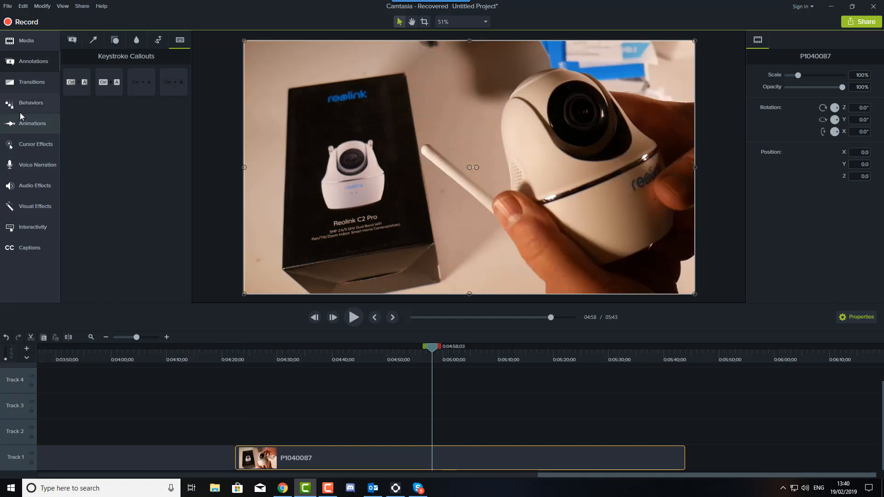
Add a Fade through black transition at the start of the moved P1040087 clip and play back the join.
{"action": "left_click", "coordinate": [34, 94]}
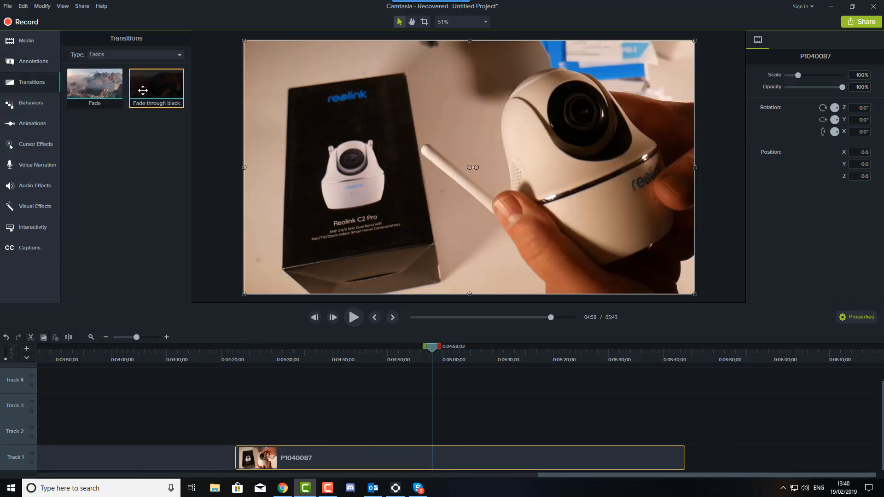
{"action": "left_click_drag", "start_coordinate": [144, 87], "coordinate": [238, 453]}
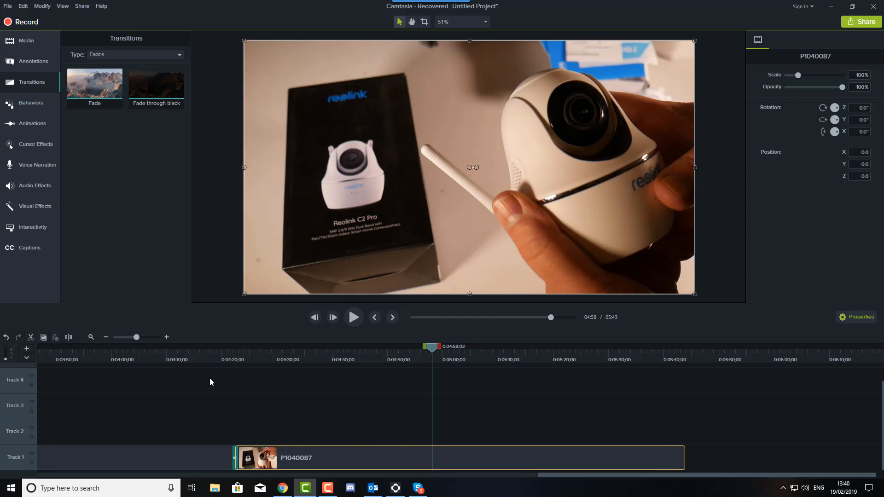
{"action": "left_click", "coordinate": [216, 353]}
{"action": "left_click", "coordinate": [353, 316]}
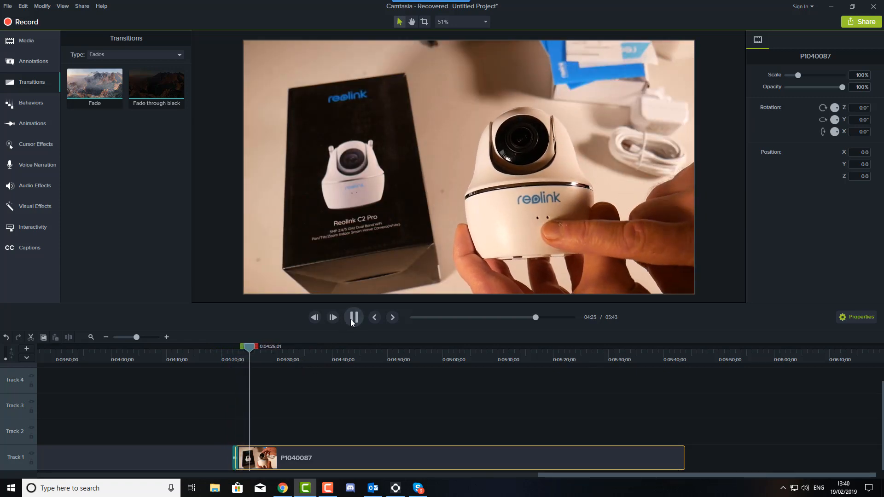
{"action": "left_click", "coordinate": [353, 318]}
Play back the new transition again from 0:04:21;00.
{"action": "left_click_drag", "start_coordinate": [248, 349], "coordinate": [227, 352]}
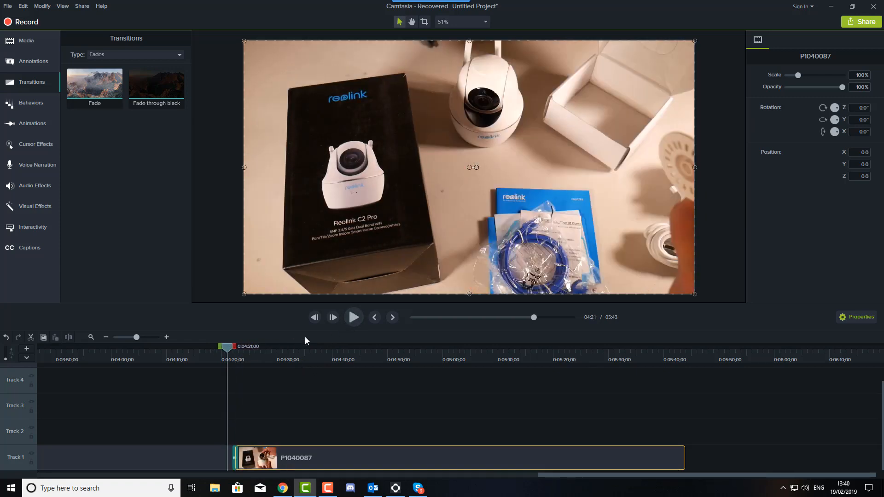
{"action": "left_click", "coordinate": [353, 317]}
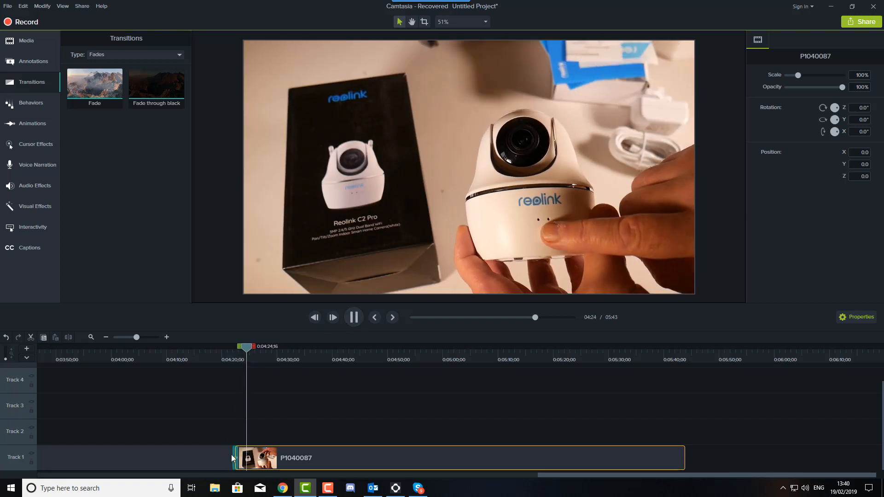
{"action": "left_click", "coordinate": [354, 317]}
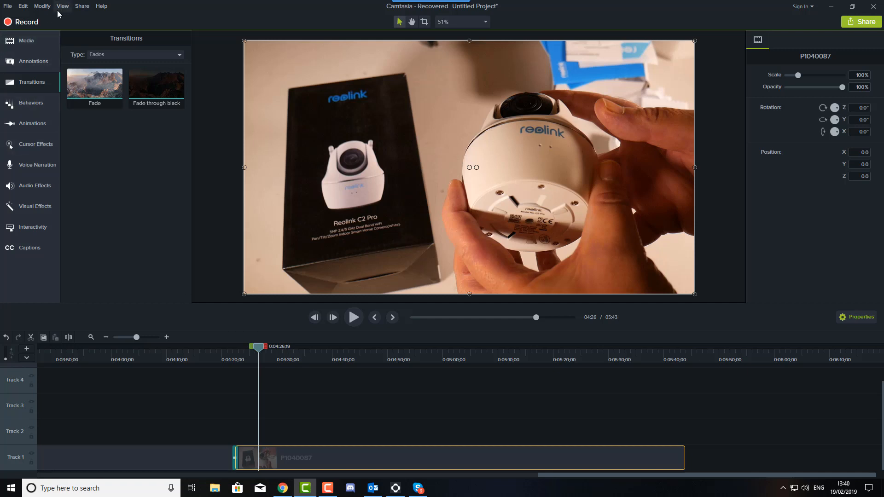
{"action": "left_click", "coordinate": [21, 43]}
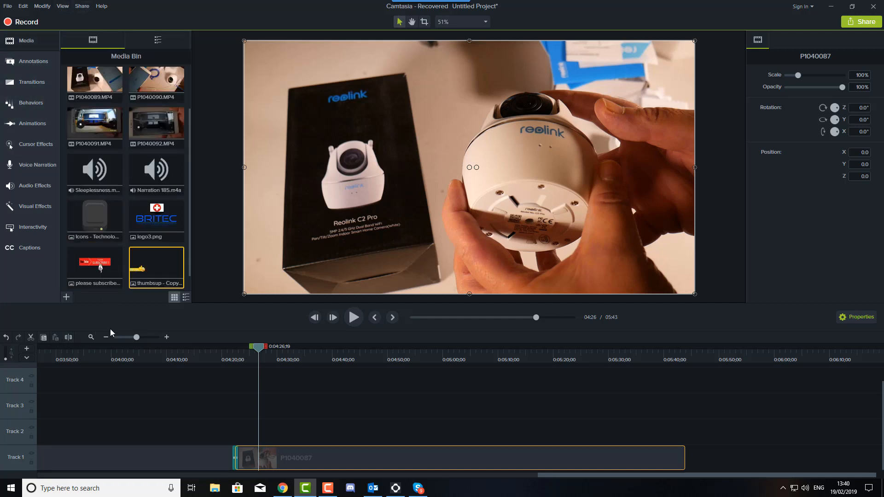
{"action": "left_click_drag", "start_coordinate": [261, 351], "coordinate": [385, 367]}
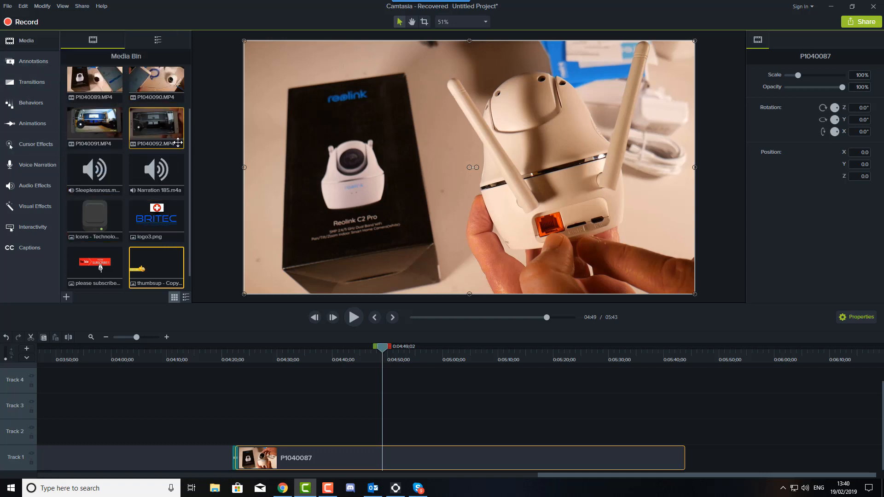
{"action": "left_click", "coordinate": [151, 40]}
{"action": "left_click", "coordinate": [105, 42]}
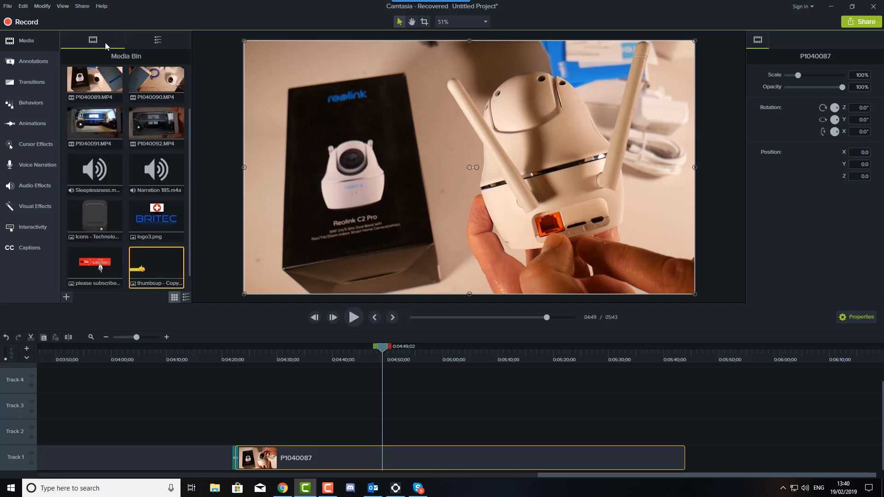
{"action": "left_click", "coordinate": [83, 8]}
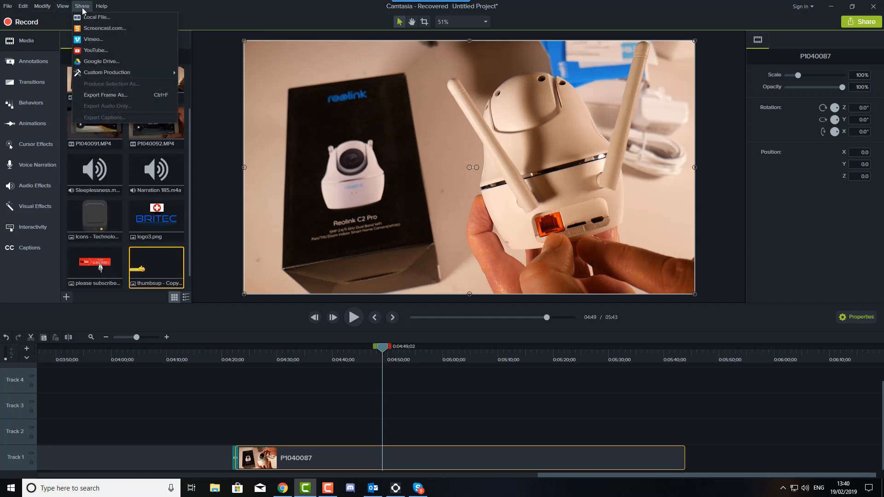
{"action": "mouse_move", "coordinate": [100, 74]}
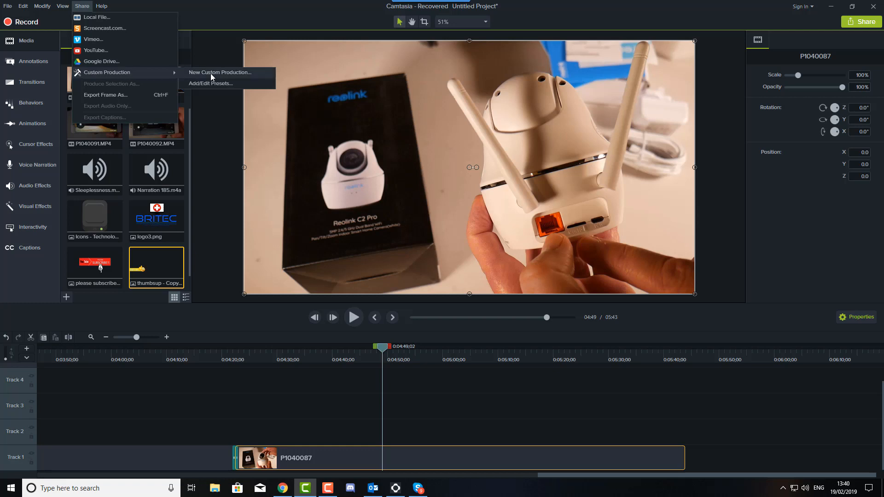
{"action": "left_click", "coordinate": [237, 325]}
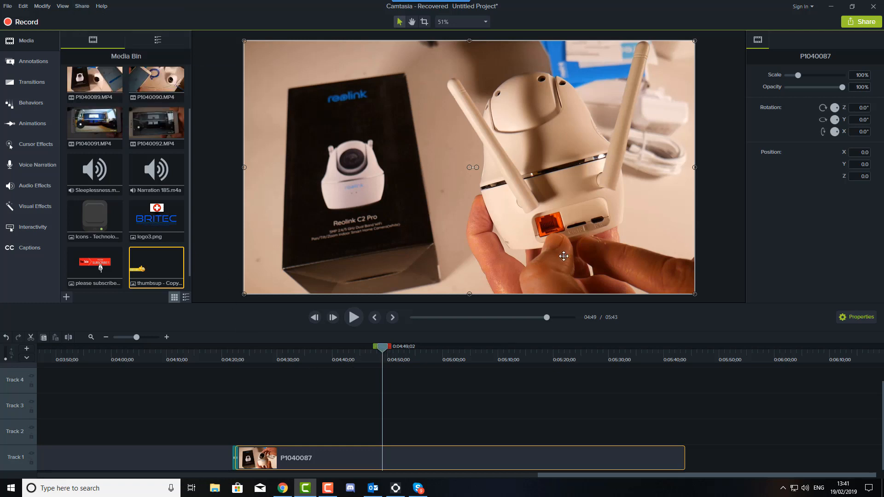
Split the P1040087 clip on Track 1 at 0:04:44;17, move the second part about 12 seconds later, and play back the gap.
{"action": "left_click_drag", "start_coordinate": [379, 351], "coordinate": [358, 349]}
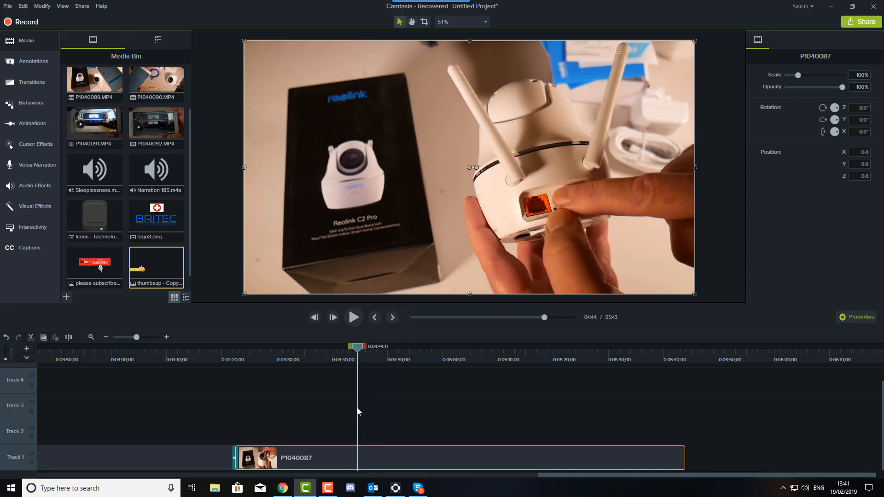
{"action": "left_click", "coordinate": [68, 337]}
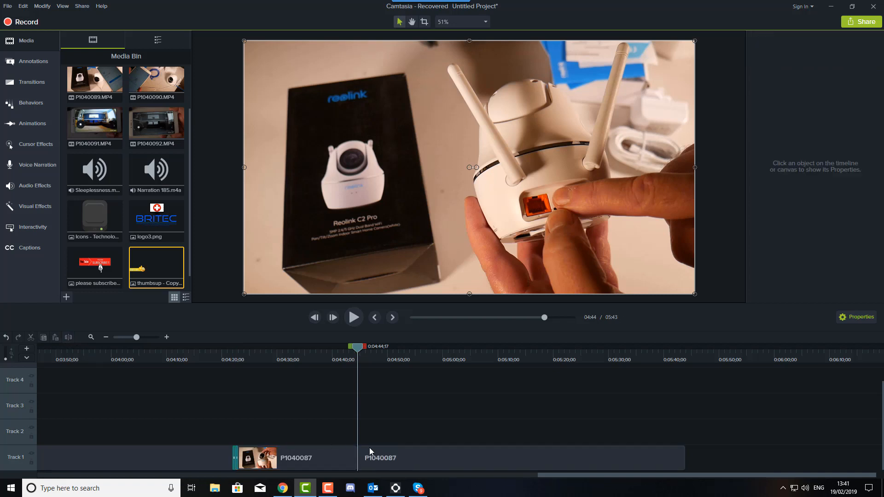
{"action": "left_click_drag", "start_coordinate": [405, 463], "coordinate": [462, 465]}
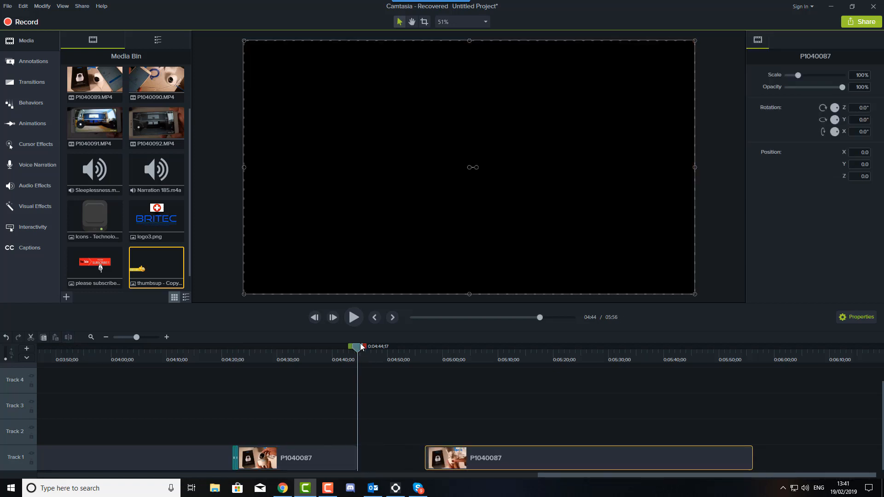
{"action": "left_click", "coordinate": [354, 316]}
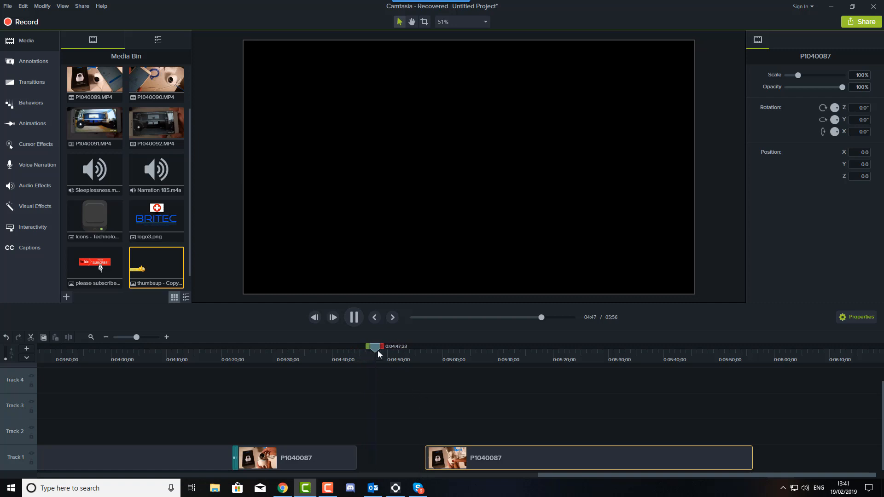
Extend the P1040087 clip's frame at 0:04:44;04 with a duration of 12.27 seconds to fill the gap before the next part.
{"action": "left_click_drag", "start_coordinate": [377, 349], "coordinate": [354, 369]}
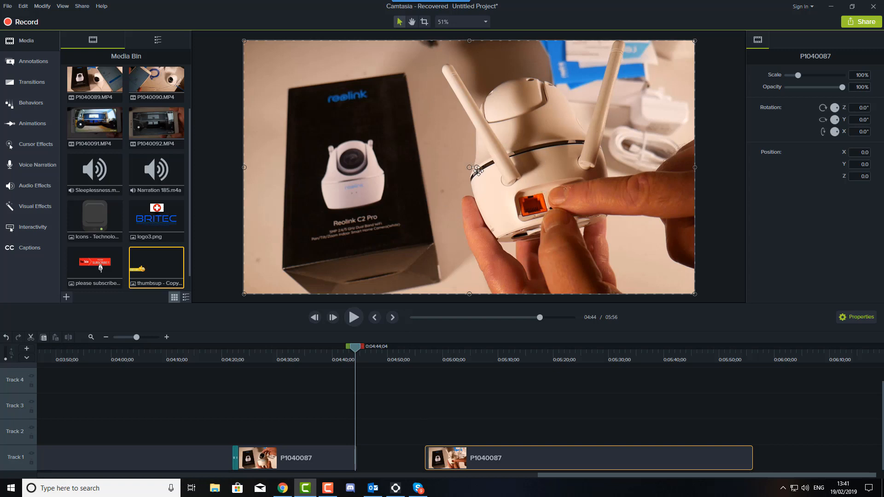
{"action": "right_click", "coordinate": [355, 460]}
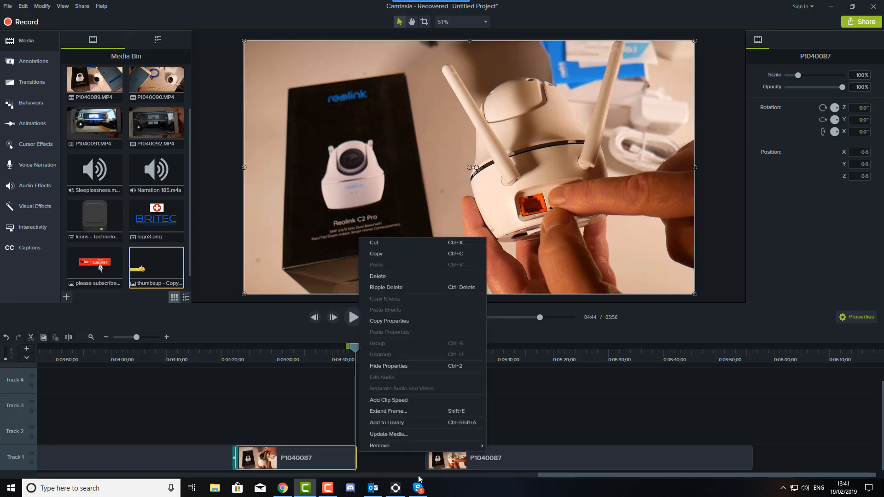
{"action": "left_click", "coordinate": [397, 469]}
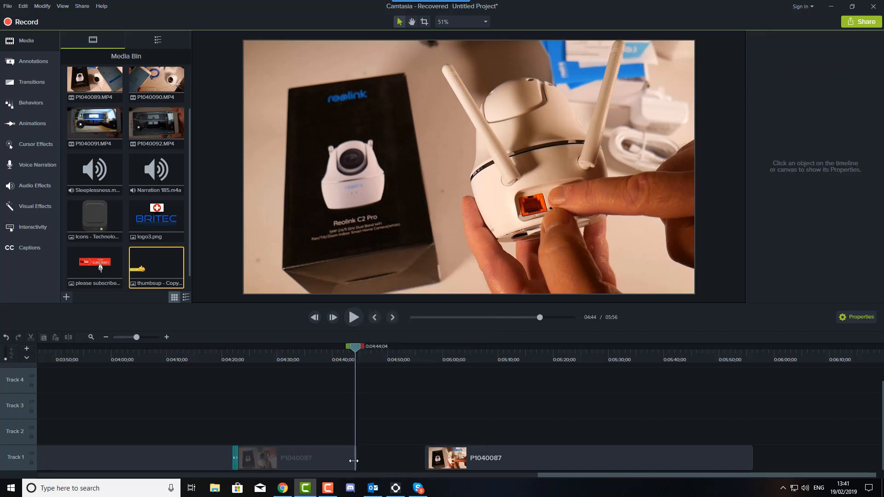
{"action": "left_click", "coordinate": [355, 463]}
{"action": "right_click", "coordinate": [356, 462]}
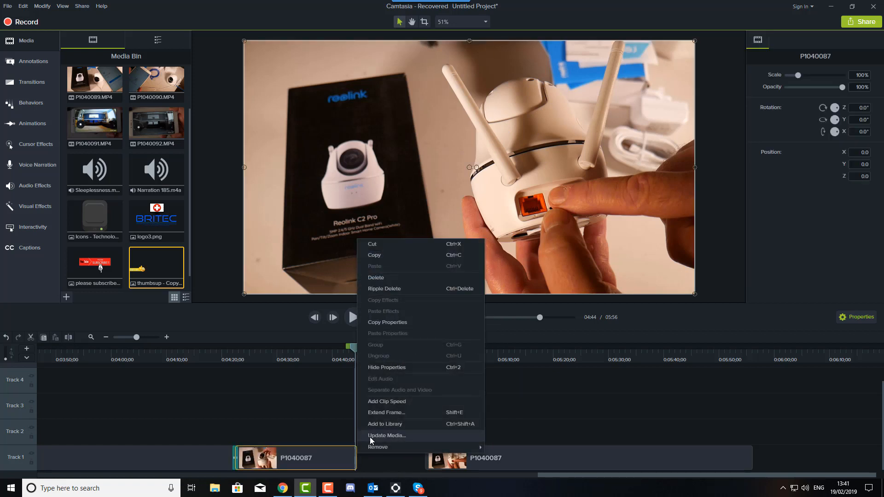
{"action": "left_click", "coordinate": [382, 411]}
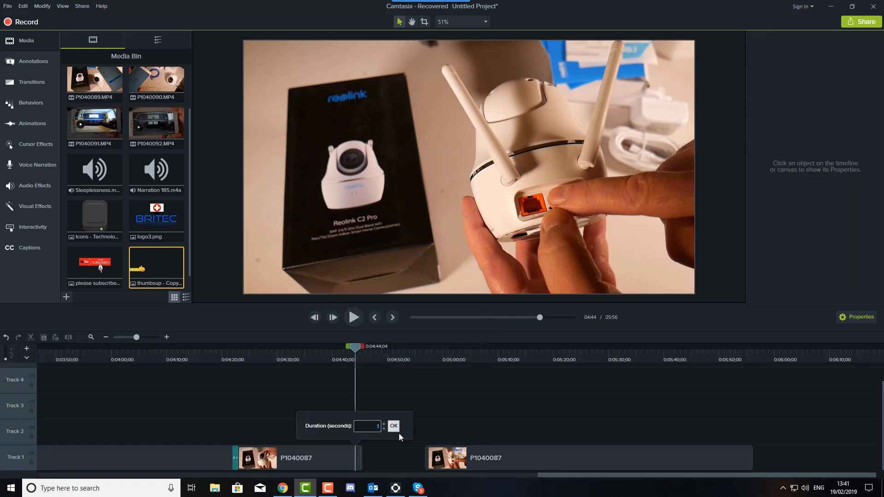
{"action": "type", "text": "99"}
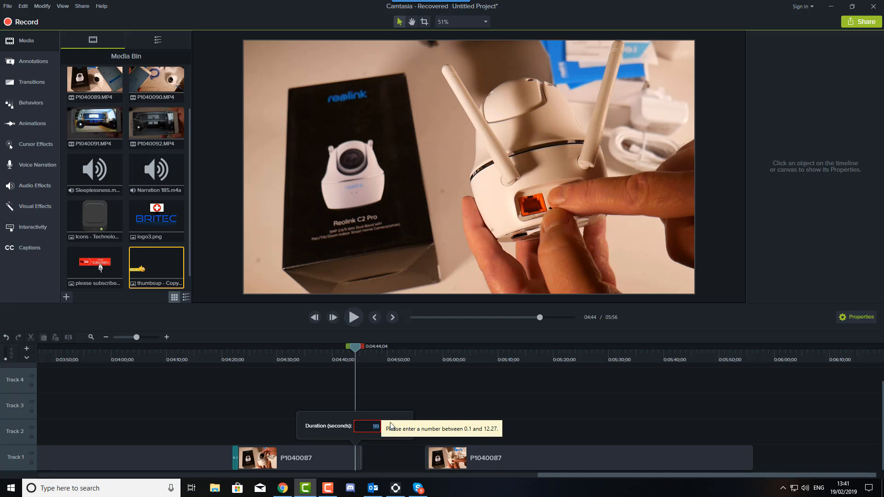
{"action": "type", "text": "12.27"}
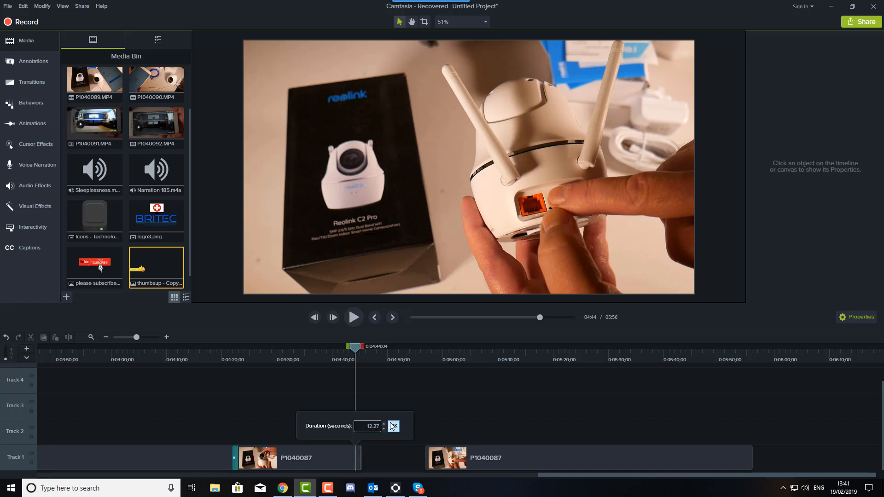
{"action": "left_click", "coordinate": [394, 427]}
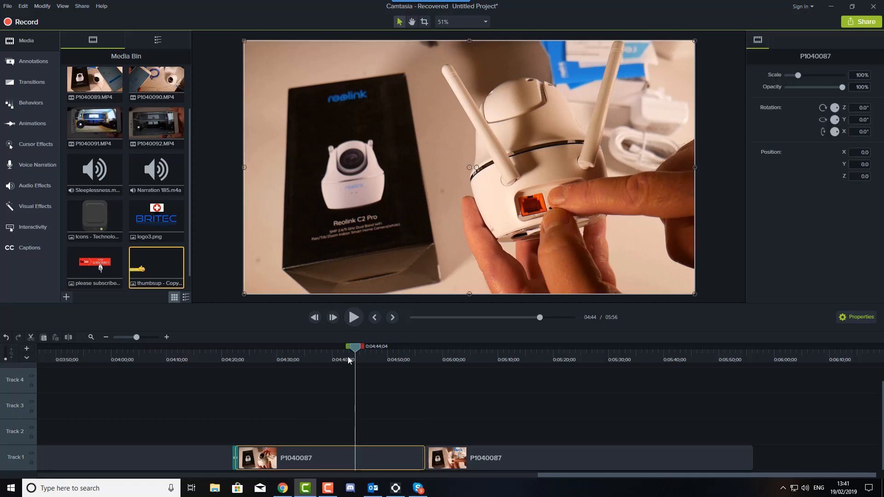
Play back the extended frame from 0:04:36;29 until just past the join with the next part.
{"action": "left_click_drag", "start_coordinate": [353, 355], "coordinate": [316, 360]}
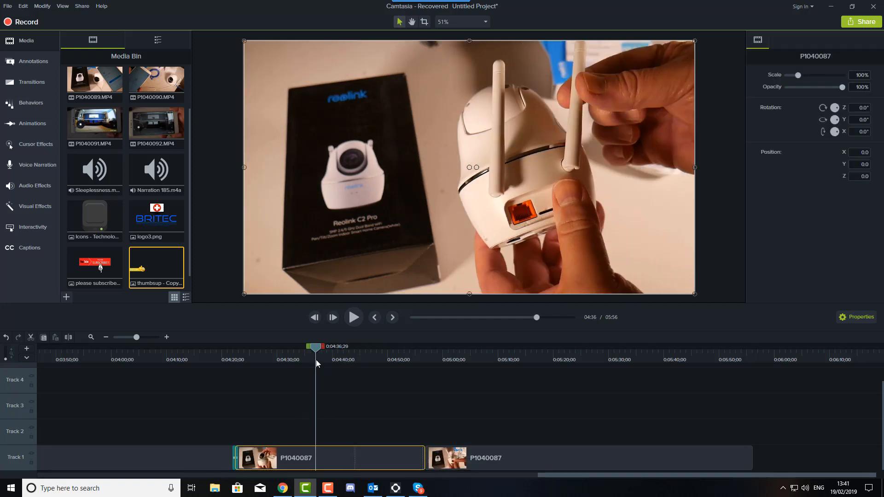
{"action": "left_click", "coordinate": [354, 317]}
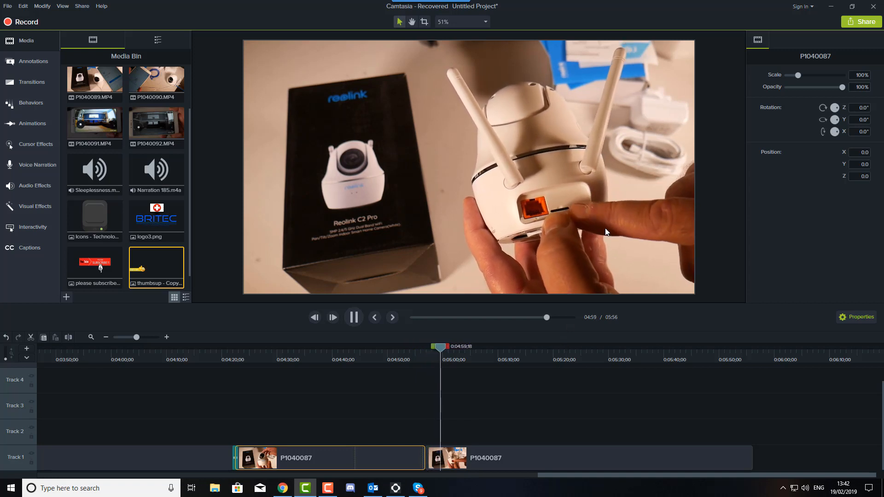
{"action": "left_click", "coordinate": [356, 317]}
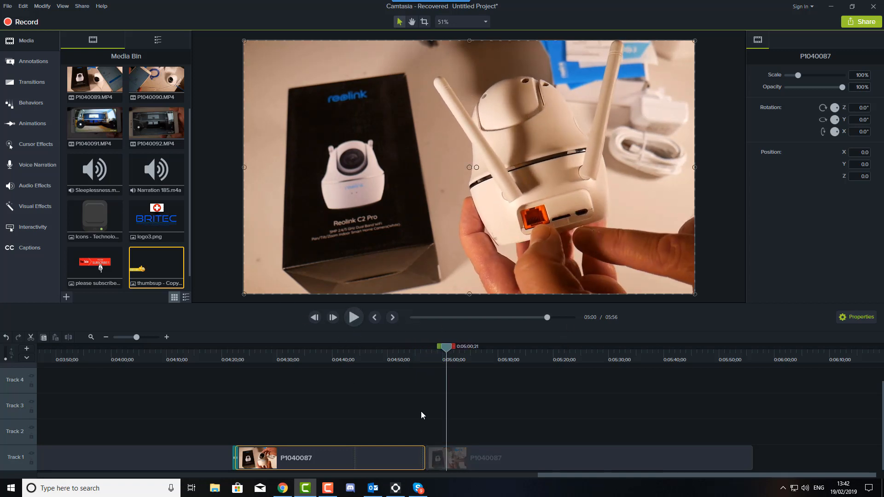
{"action": "right_click", "coordinate": [465, 457]}
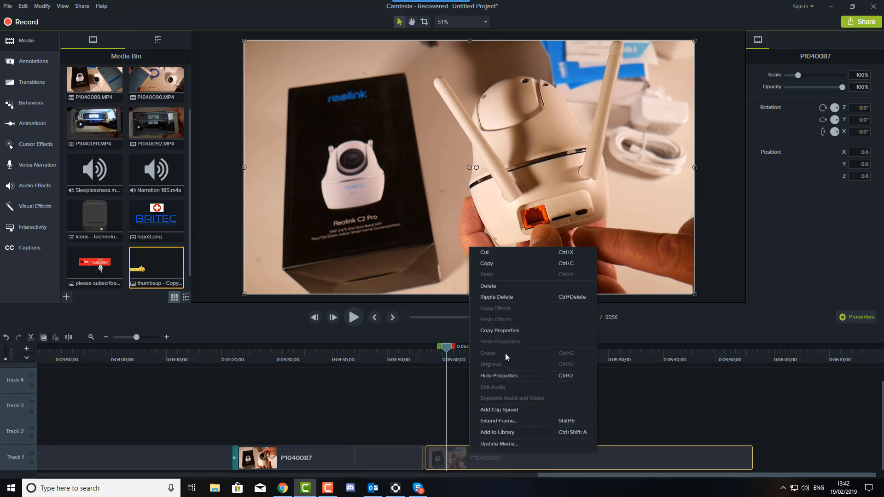
{"action": "left_click", "coordinate": [626, 451]}
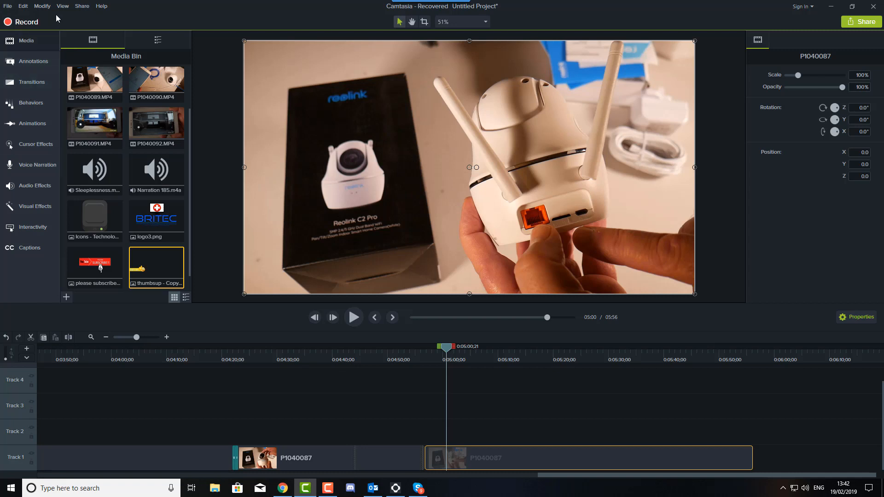
Start a new custom production as MP4 - Smart Player (HTML5) and turn off Produce with controller.
{"action": "left_click", "coordinate": [82, 7]}
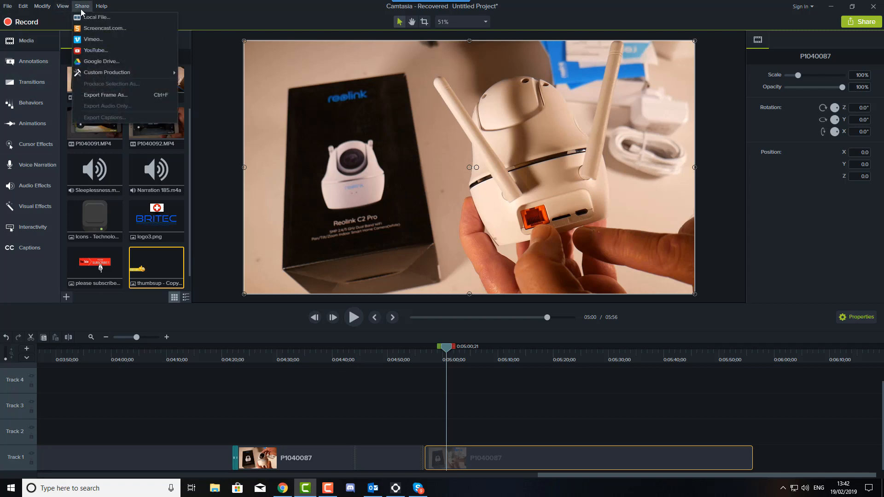
{"action": "mouse_move", "coordinate": [90, 74]}
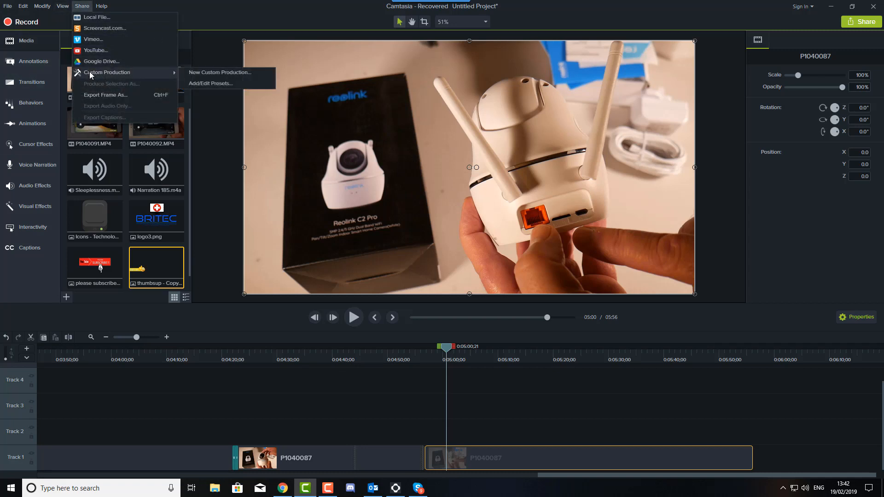
{"action": "left_click", "coordinate": [221, 72]}
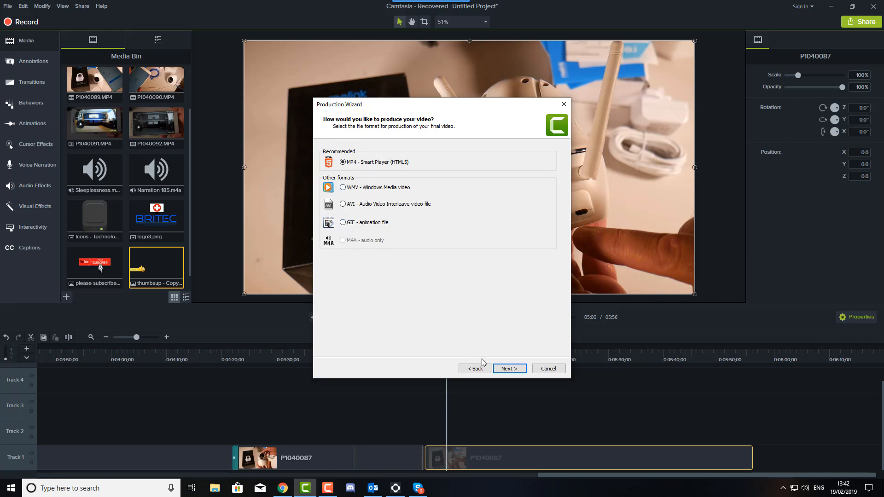
{"action": "left_click", "coordinate": [505, 369]}
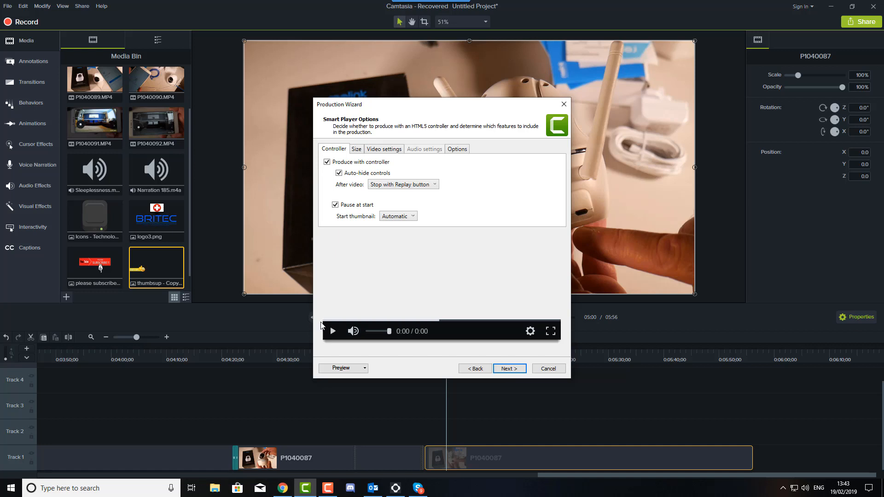
{"action": "left_click", "coordinate": [326, 161]}
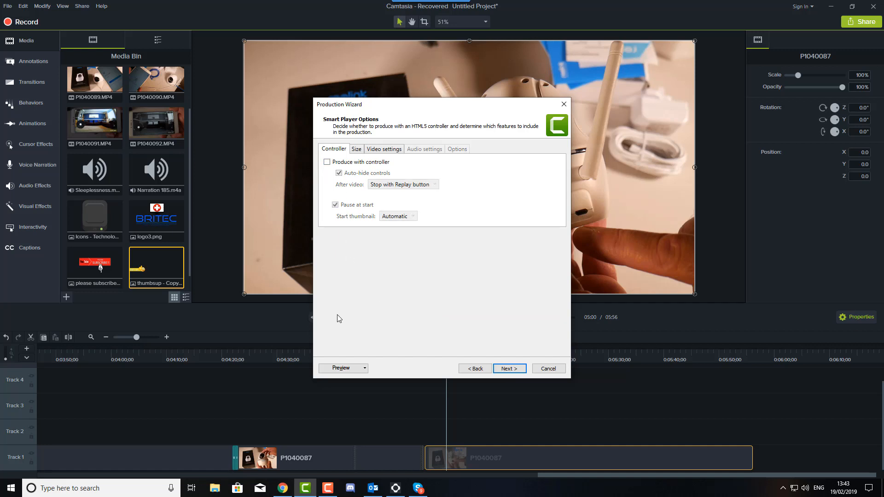
{"action": "left_click", "coordinate": [327, 162]}
{"action": "left_click", "coordinate": [327, 162]}
Examine the production's size, video settings, encoding modes and video options, and cancel the production.
{"action": "left_click", "coordinate": [357, 150]}
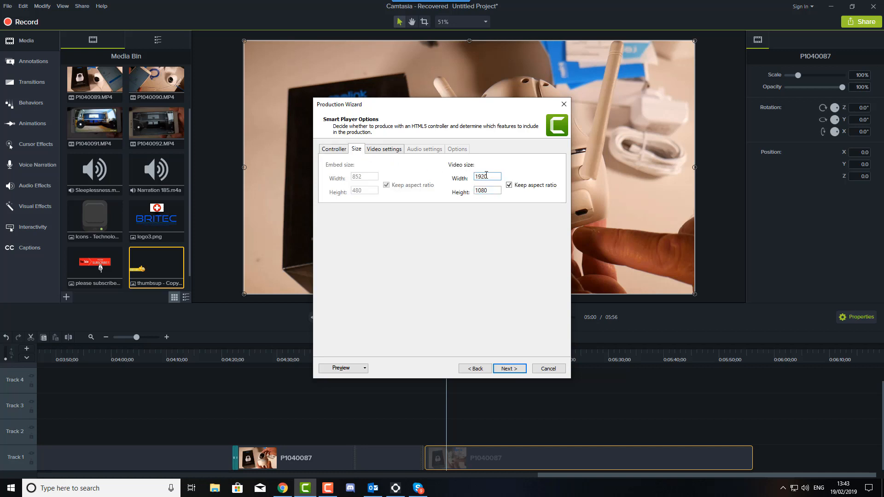
{"action": "left_click", "coordinate": [381, 150]}
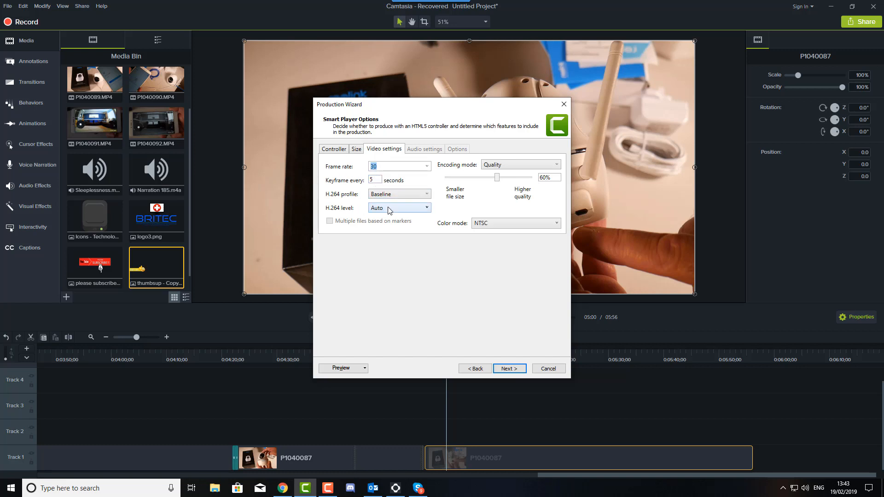
{"action": "left_click", "coordinate": [520, 165]}
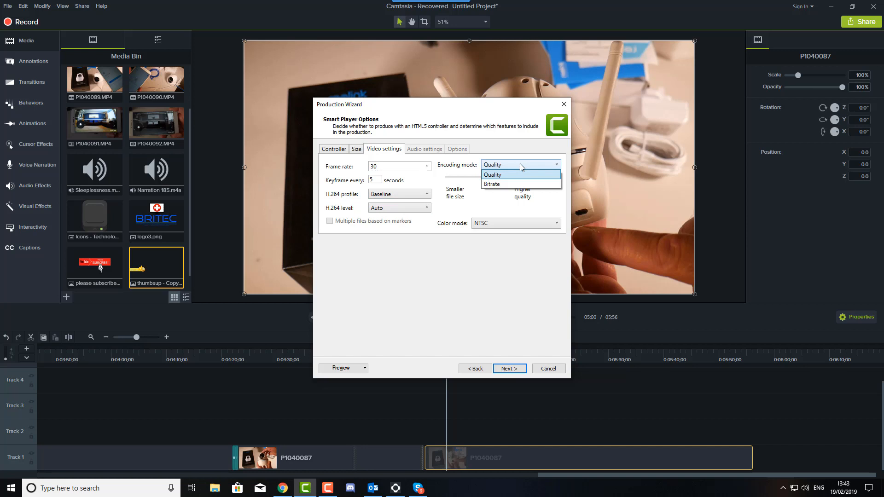
{"action": "left_click", "coordinate": [520, 164]}
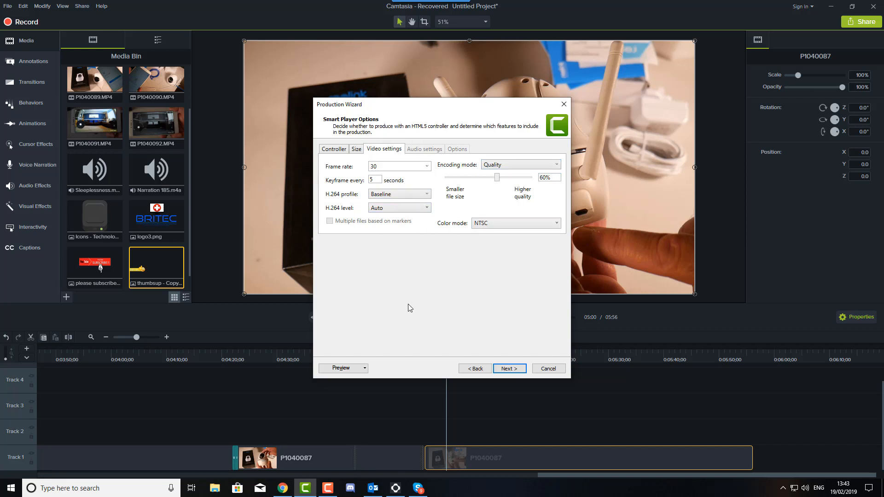
{"action": "left_click", "coordinate": [330, 150]}
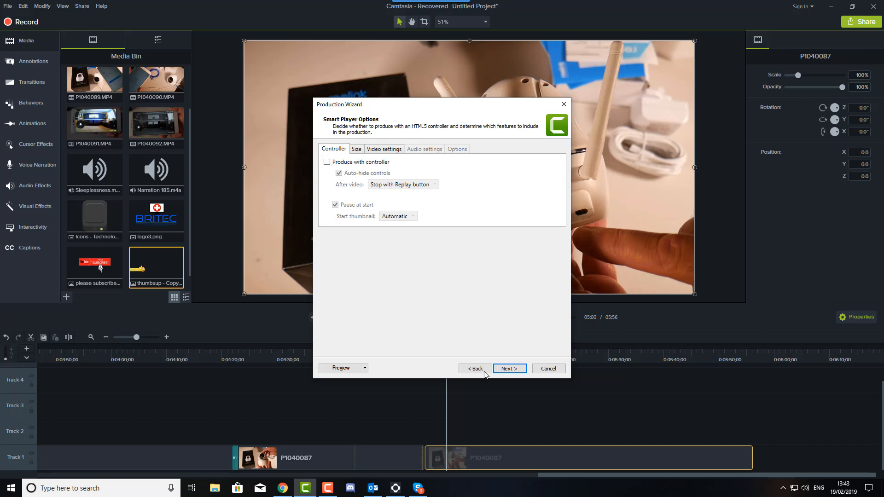
{"action": "left_click", "coordinate": [506, 368]}
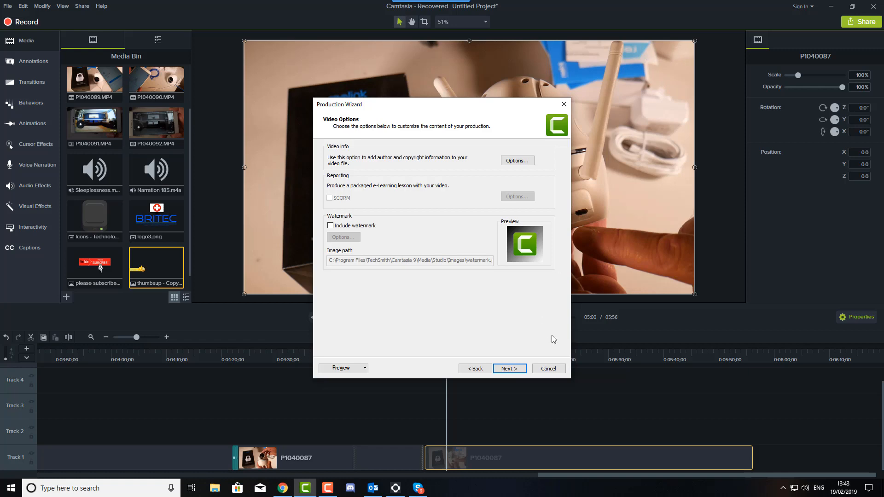
{"action": "left_click", "coordinate": [548, 369]}
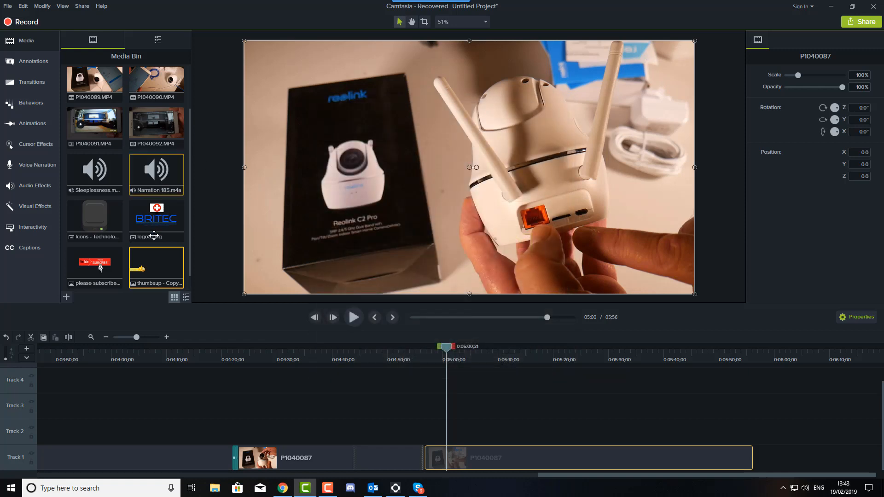
Add logo3.png to Track 3 and stretch it from the start to the end of the whole video.
{"action": "left_click_drag", "start_coordinate": [157, 220], "coordinate": [703, 443]}
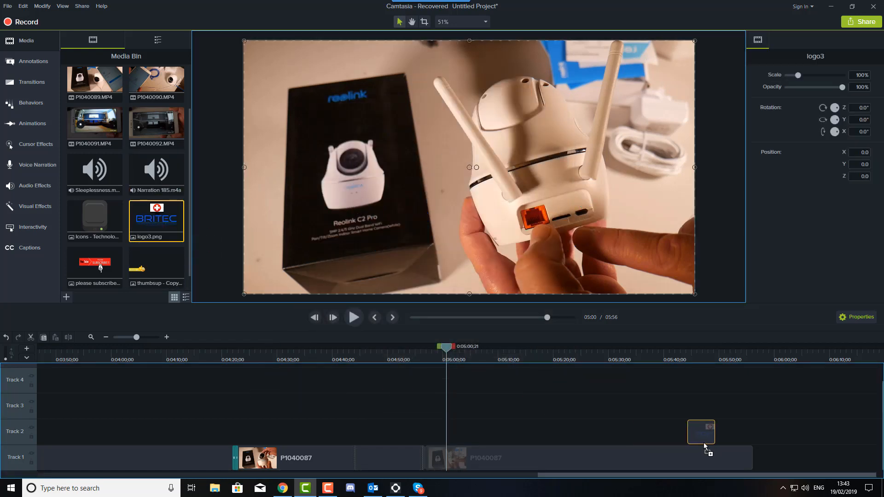
{"action": "mouse_move", "coordinate": [140, 338]}
{"action": "left_mouse_down"}
{"action": "mouse_move", "coordinate": [131, 338]}
{"action": "mouse_move", "coordinate": [153, 342]}
{"action": "left_mouse_up"}
{"action": "mouse_move", "coordinate": [138, 341]}
{"action": "left_mouse_down"}
{"action": "mouse_move", "coordinate": [148, 341]}
{"action": "mouse_move", "coordinate": [128, 344]}
{"action": "left_mouse_up"}
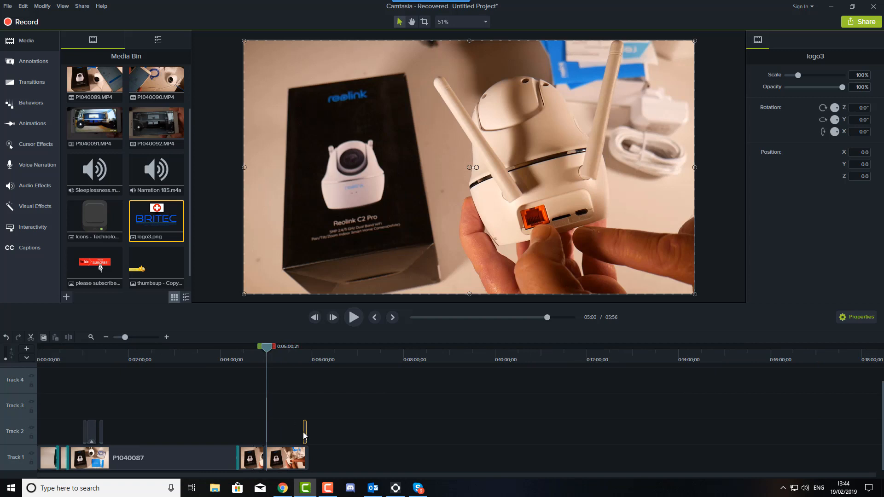
{"action": "left_click_drag", "start_coordinate": [304, 432], "coordinate": [37, 405]}
Scale the logo to about 16.9% in the upper-right corner of the picture and check it at 0:05:07;10.
{"action": "left_click_drag", "start_coordinate": [277, 269], "coordinate": [297, 252]}
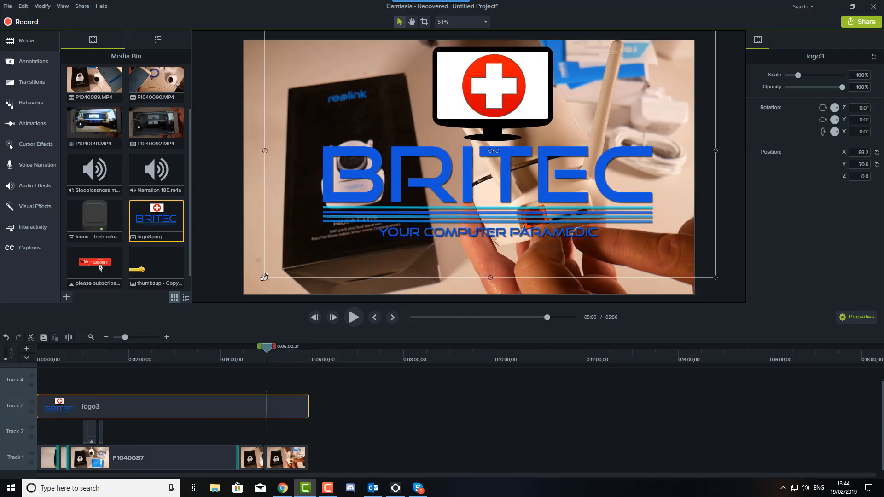
{"action": "left_click_drag", "start_coordinate": [264, 277], "coordinate": [648, 69]}
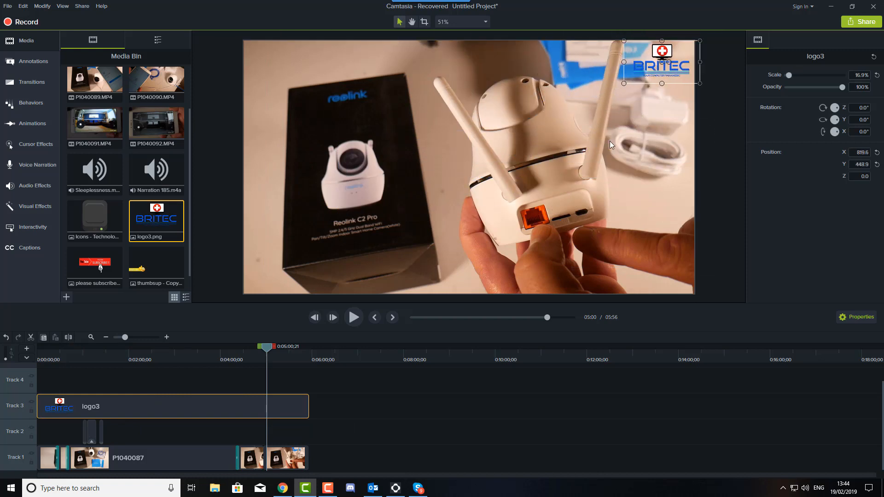
{"action": "left_click", "coordinate": [609, 140]}
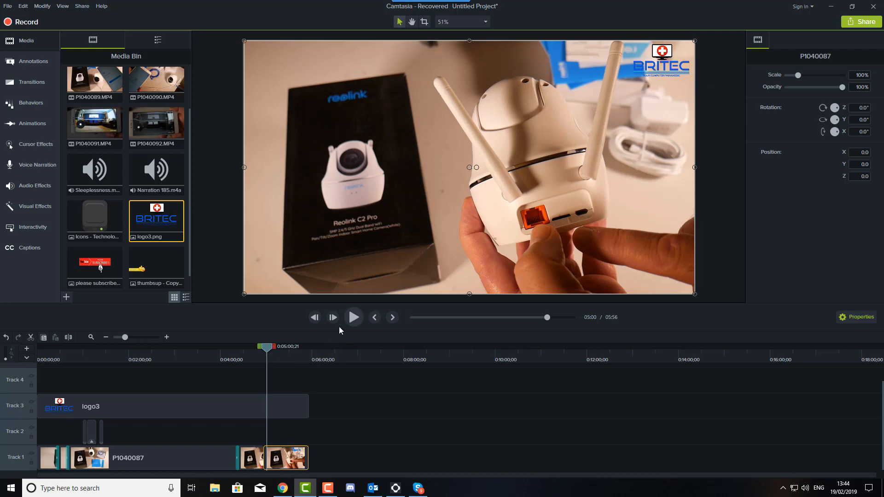
{"action": "left_click_drag", "start_coordinate": [264, 346], "coordinate": [268, 372]}
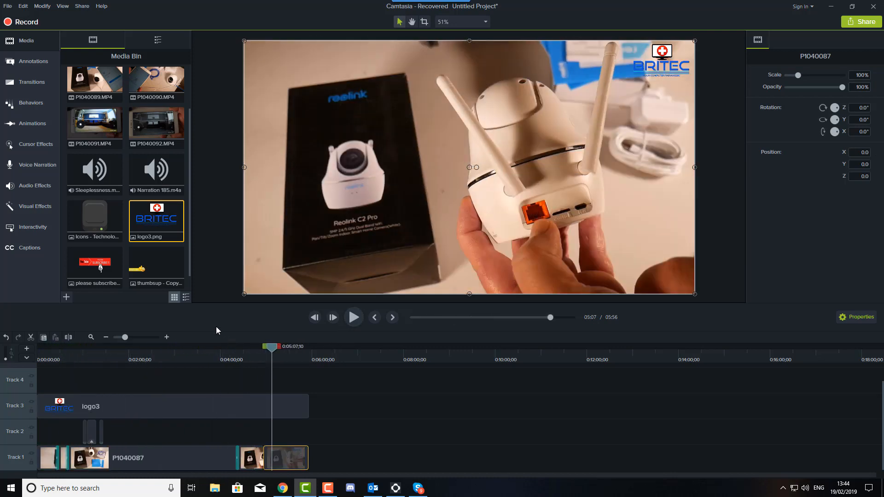
Go through a new custom production with Produce with controller turned off, up to the output file name, and cancel it.
{"action": "left_click", "coordinate": [79, 6]}
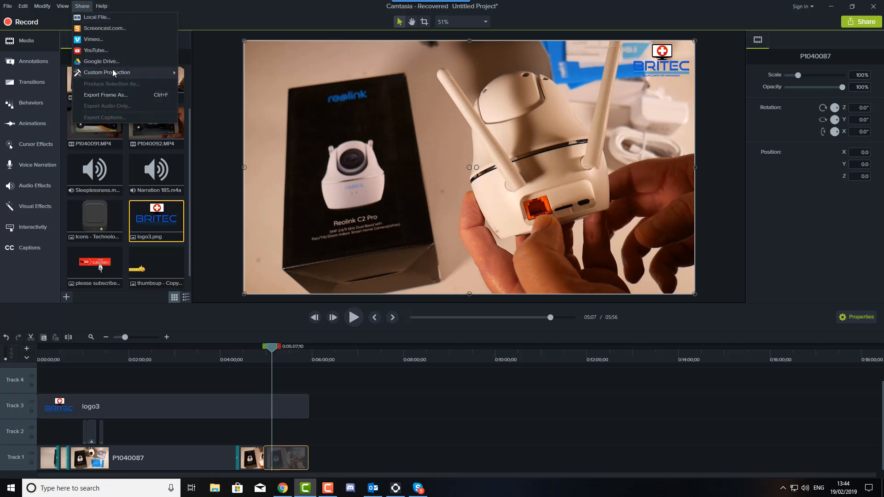
{"action": "mouse_move", "coordinate": [138, 74]}
{"action": "left_click", "coordinate": [202, 73]}
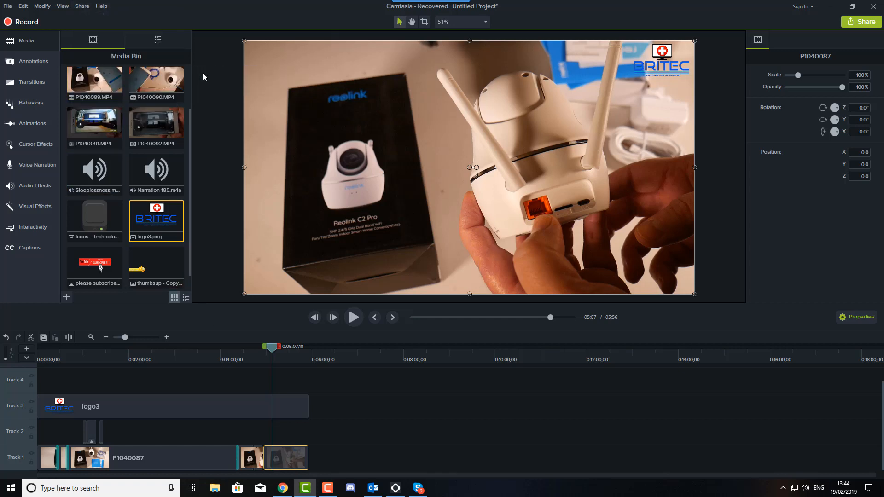
{"action": "left_click", "coordinate": [509, 368]}
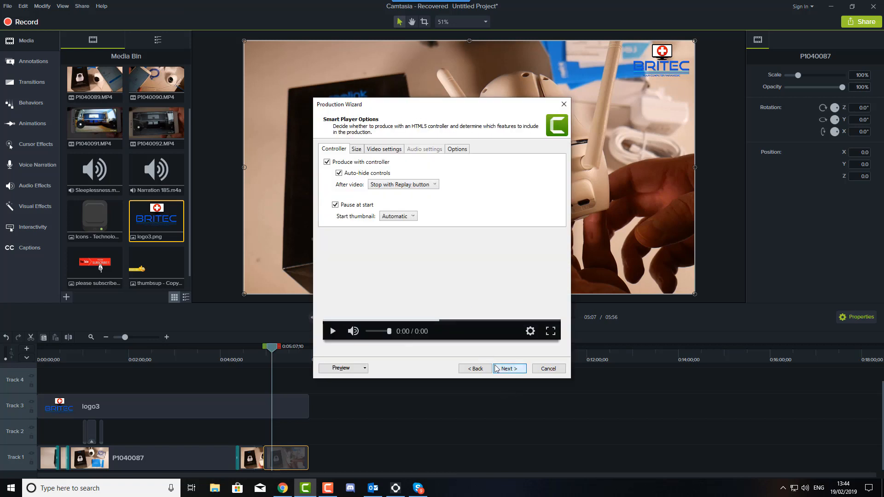
{"action": "left_click", "coordinate": [327, 161]}
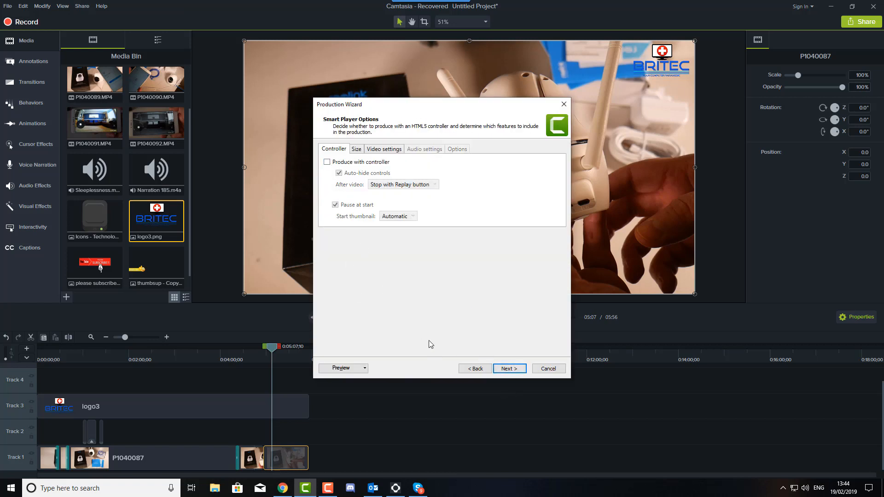
{"action": "left_click", "coordinate": [506, 371]}
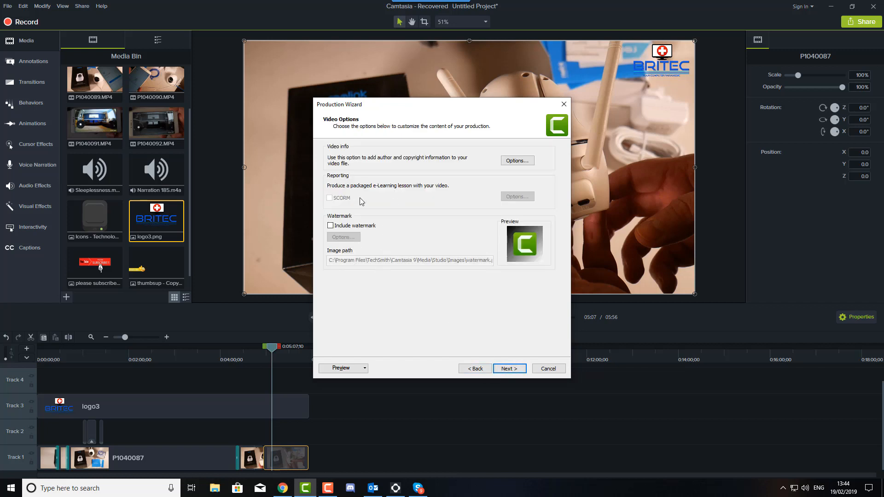
{"action": "left_click", "coordinate": [509, 371]}
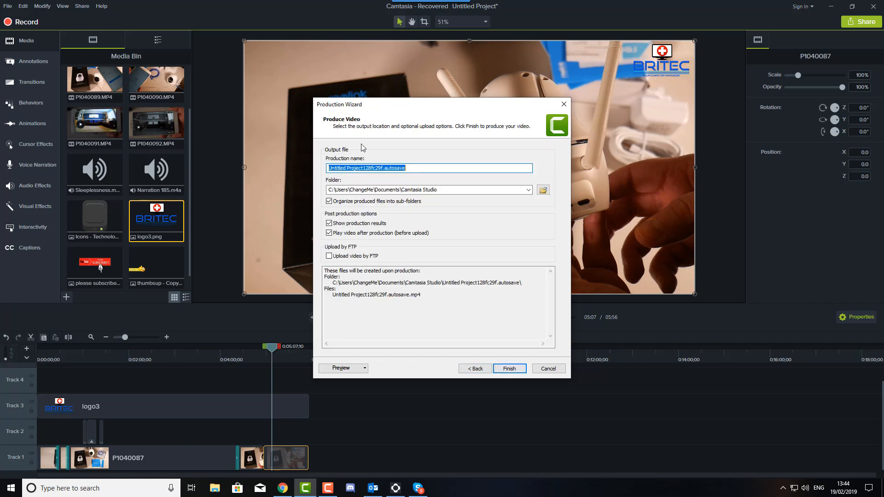
{"action": "left_click_drag", "start_coordinate": [406, 168], "coordinate": [328, 169]}
{"action": "left_click", "coordinate": [550, 371]}
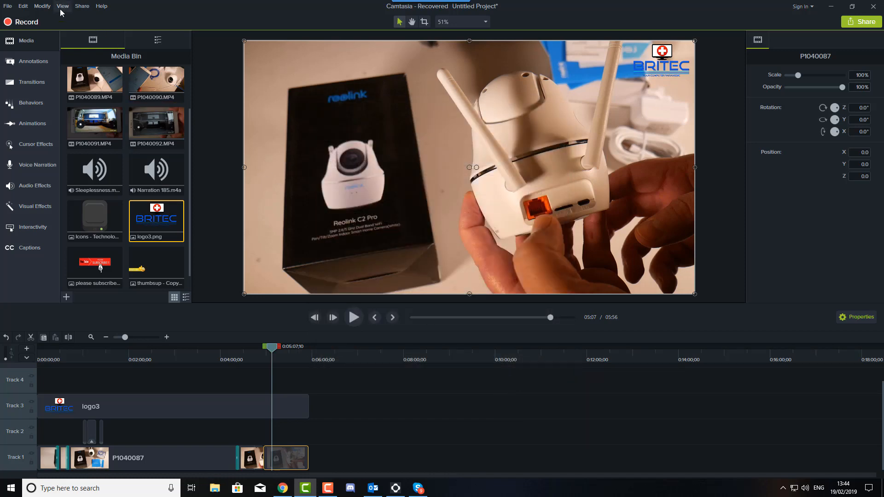
{"action": "left_click", "coordinate": [23, 7]}
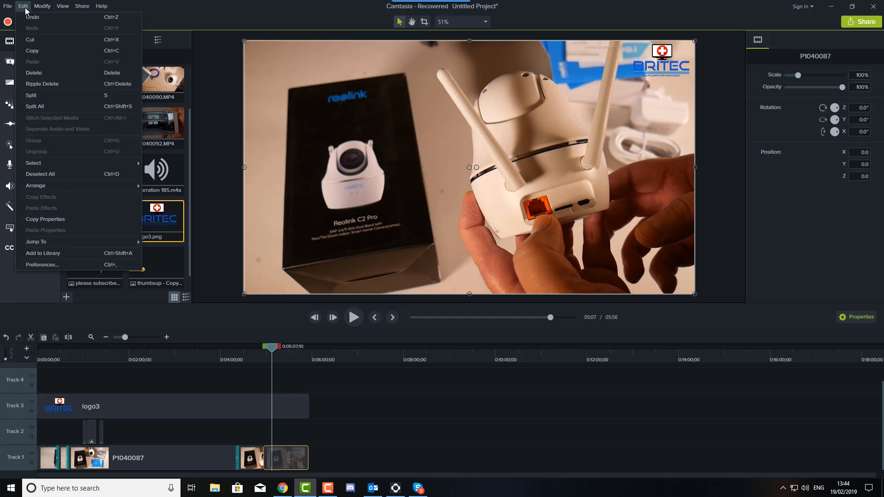
{"action": "mouse_move", "coordinate": [12, 9]}
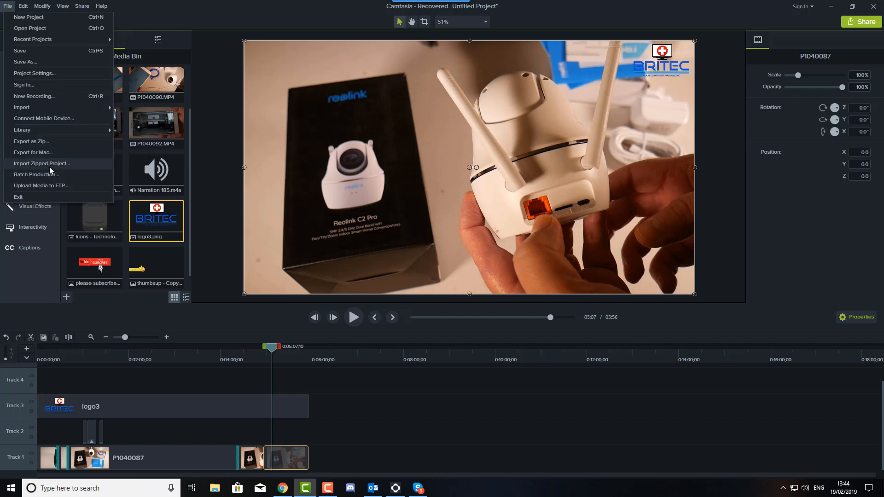
Open the production presets manager and examine the settings of the MP4 with Smart Player (up to 1080p) preset.
{"action": "mouse_move", "coordinate": [81, 8]}
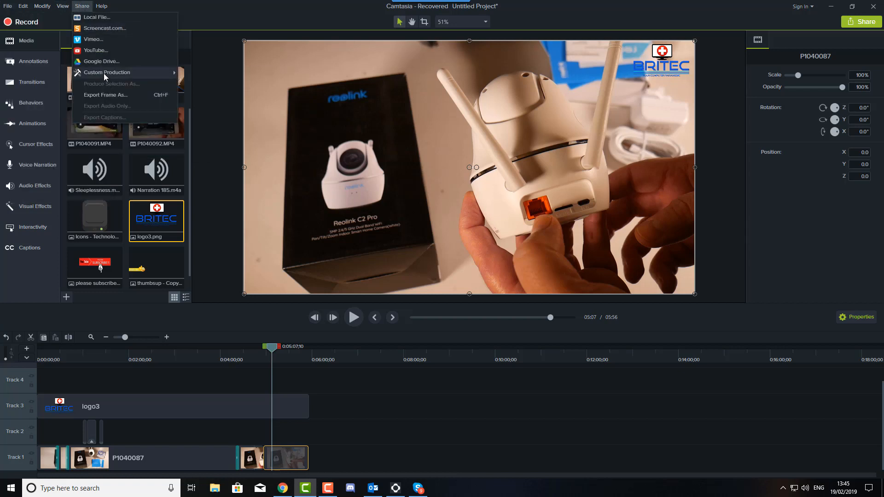
{"action": "mouse_move", "coordinate": [159, 73]}
{"action": "left_click", "coordinate": [205, 81]}
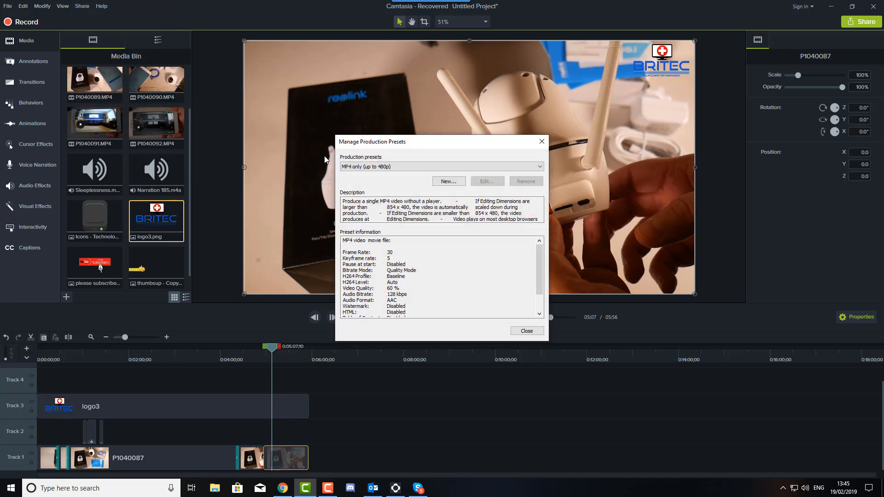
{"action": "left_click_drag", "start_coordinate": [412, 143], "coordinate": [424, 106]}
{"action": "left_click", "coordinate": [432, 128]}
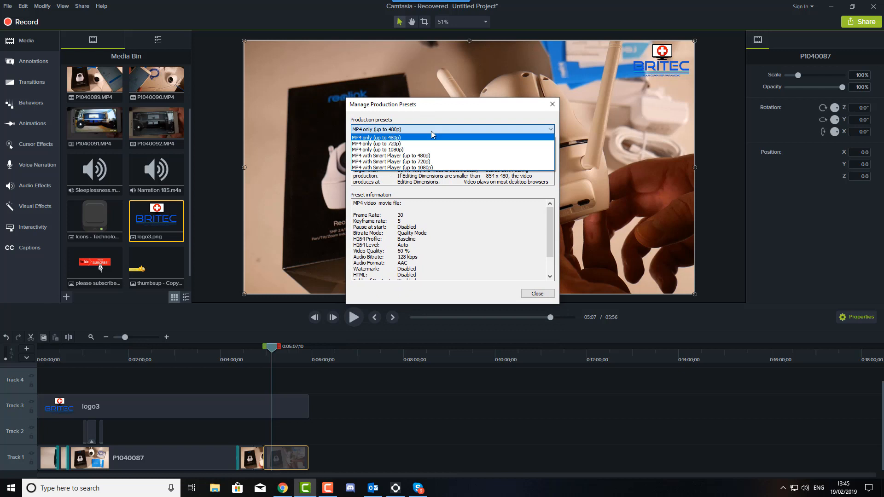
{"action": "left_click", "coordinate": [389, 168]}
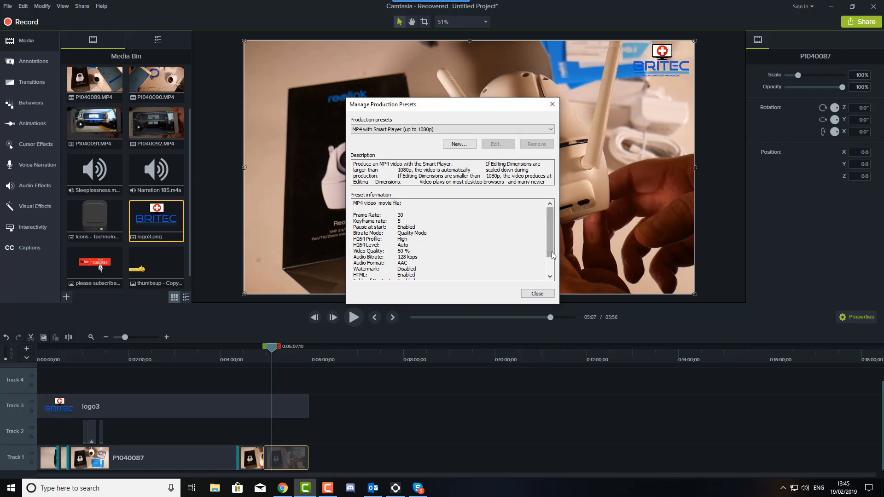
{"action": "scroll", "coordinate": [551, 252], "scroll_direction": "down", "scroll_amount": 2}
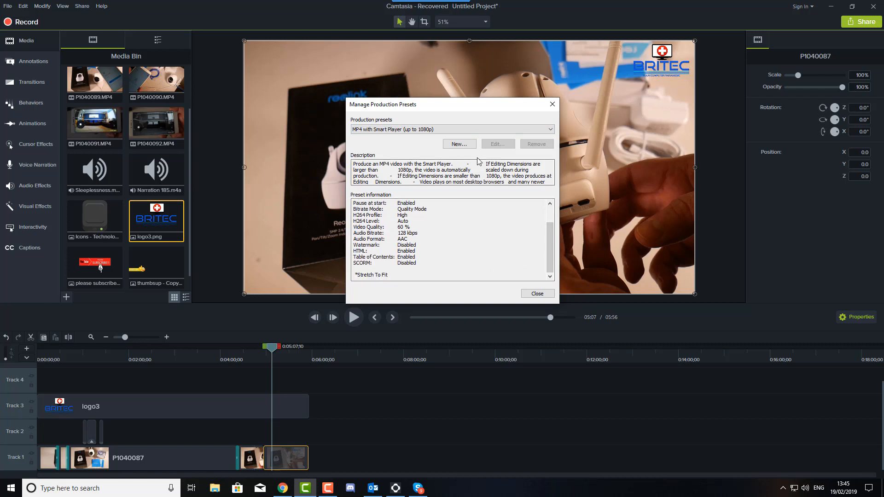
Look at the file formats offered for a new production preset, cancel it and close the presets manager.
{"action": "left_click", "coordinate": [459, 144]}
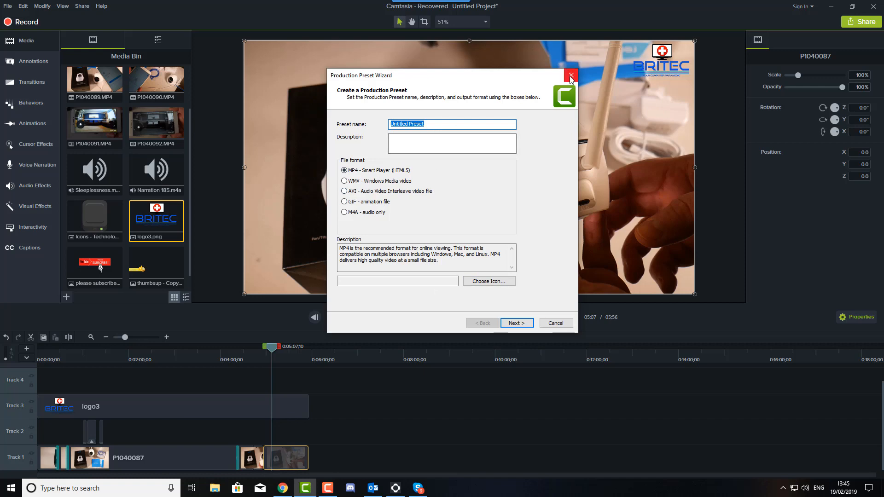
{"action": "left_click", "coordinate": [556, 323]}
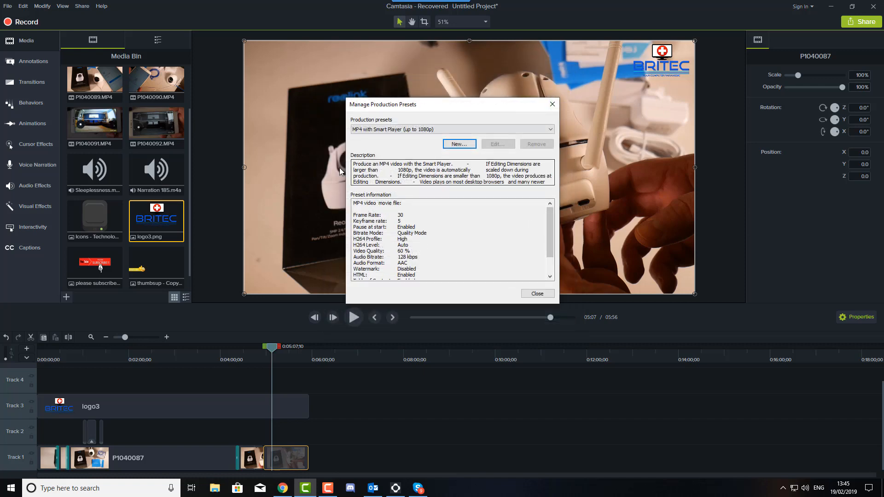
{"action": "left_click", "coordinate": [542, 293]}
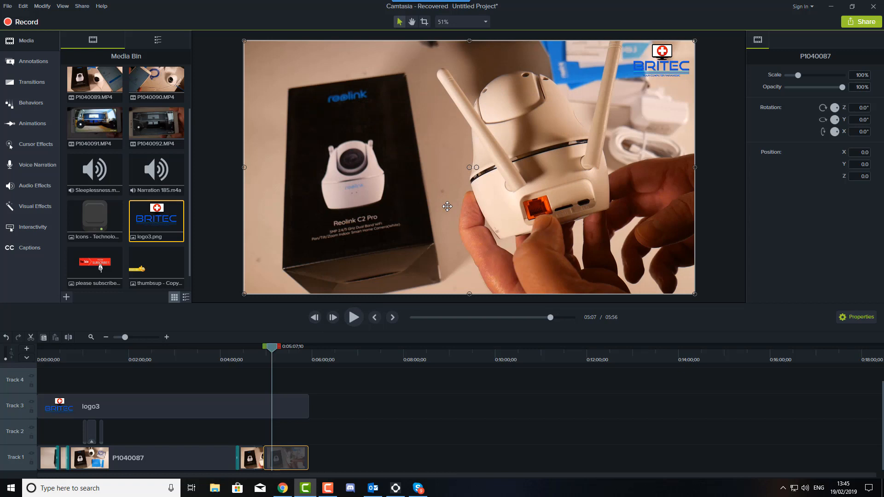
{"action": "left_click", "coordinate": [82, 6]}
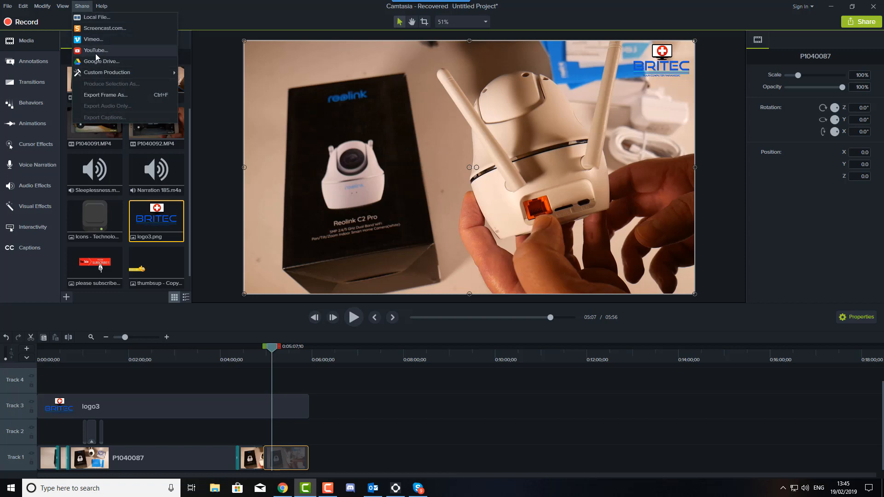
{"action": "left_click", "coordinate": [231, 7]}
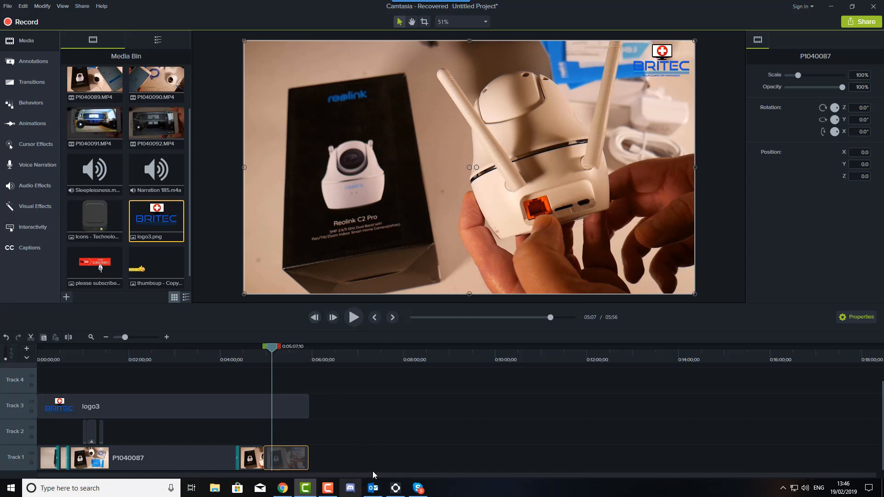
{"action": "mouse_move", "coordinate": [333, 491]}
{"action": "left_click", "coordinate": [308, 358]}
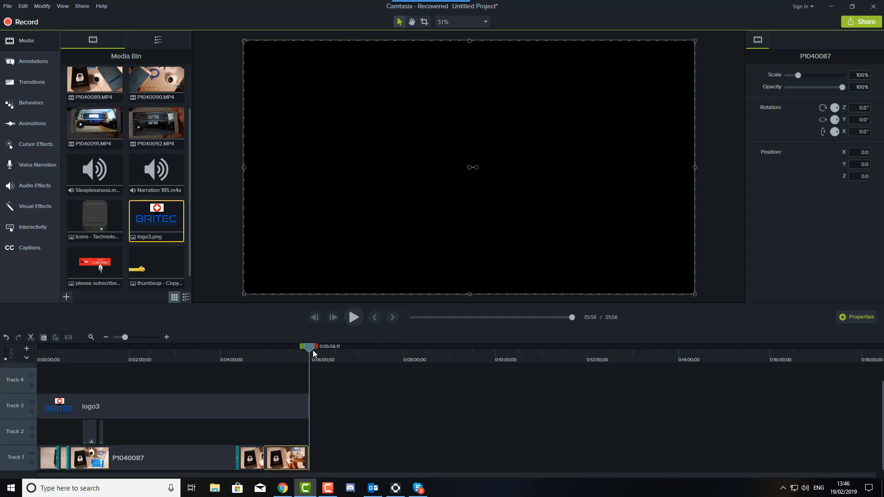
{"action": "left_click_drag", "start_coordinate": [313, 353], "coordinate": [234, 352]}
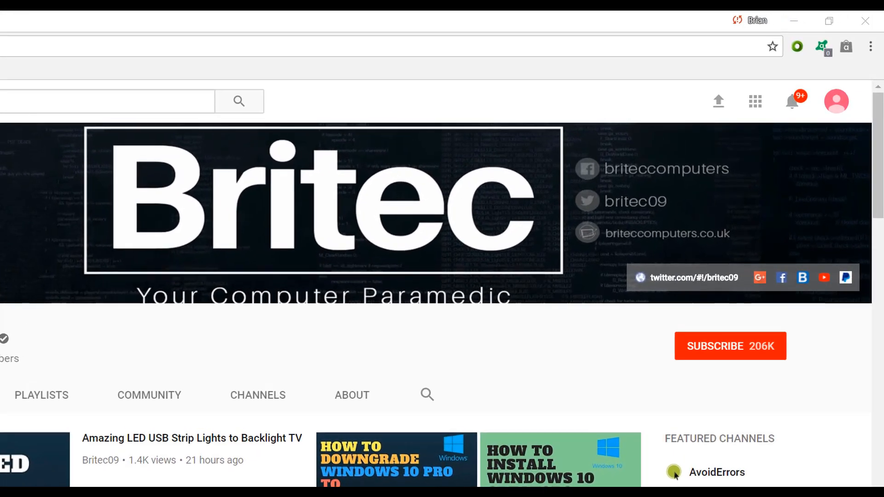
{"action": "left_click", "coordinate": [742, 356]}
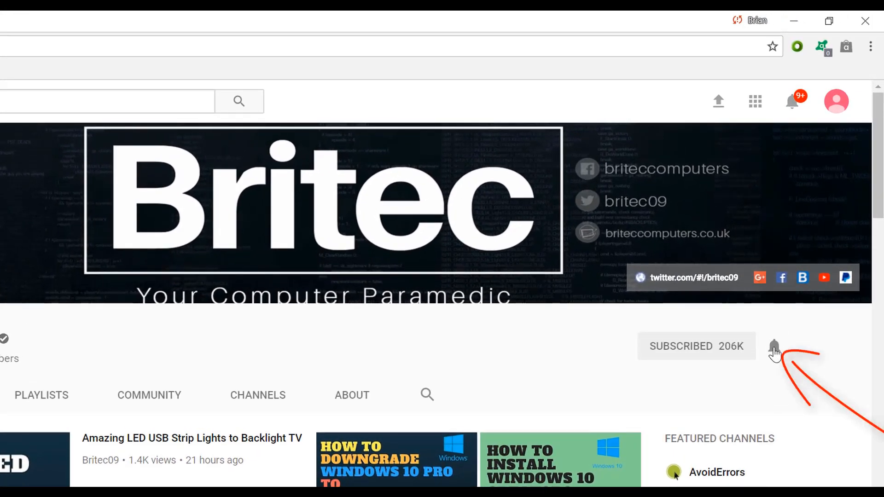